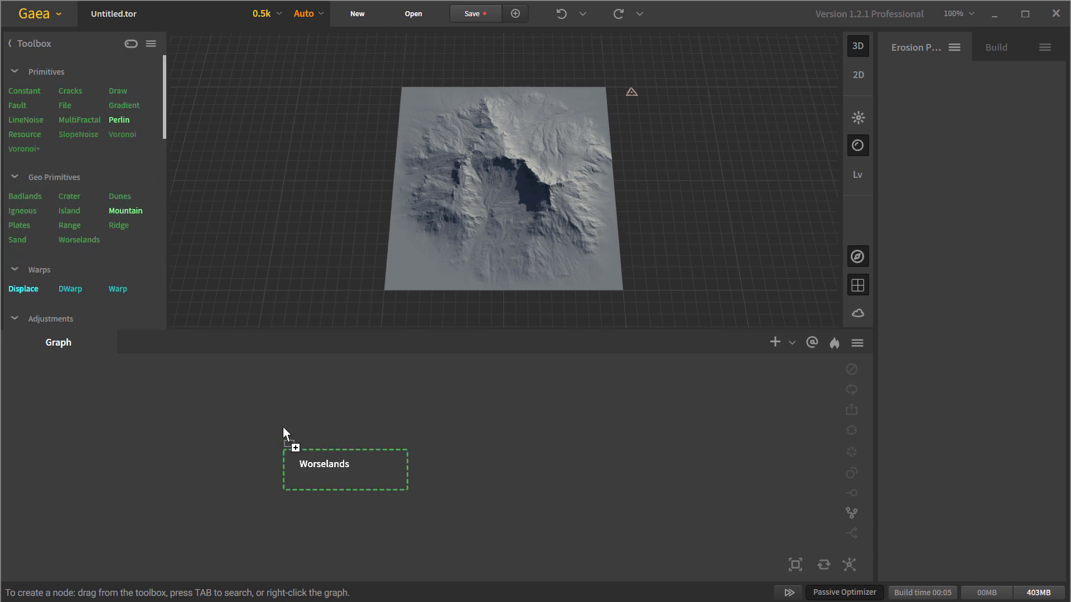
# Step: Raise the Worselands scale and add a FractalTerraces node with lower terrace spacing
pyautogui.click(987, 135)
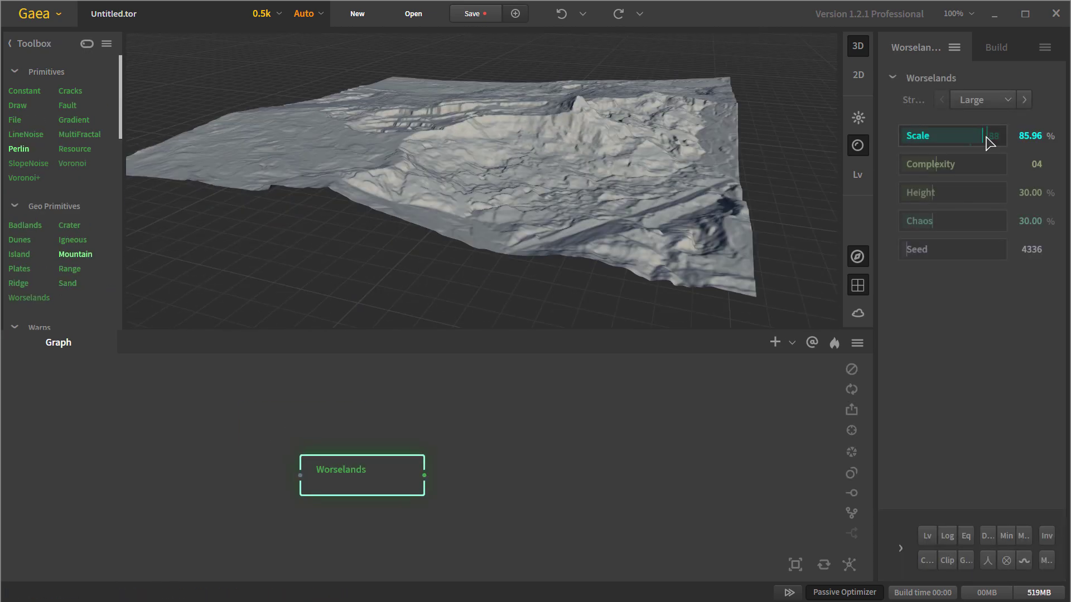
pyautogui.write('fractal')
pyautogui.press('Return')
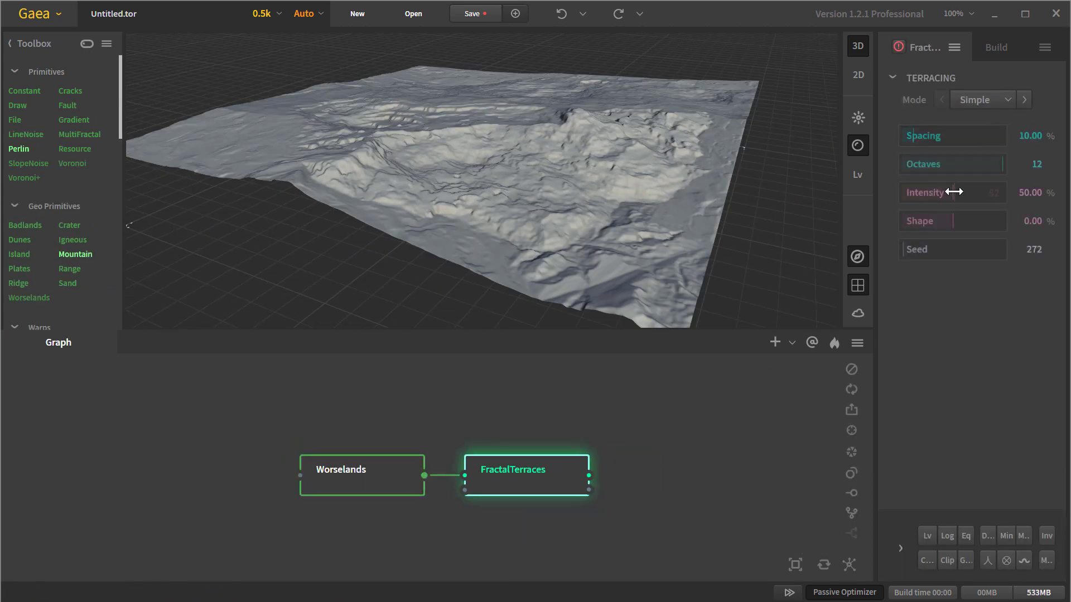
pyautogui.moveTo(594, 156); pyautogui.dragTo(540, 104)
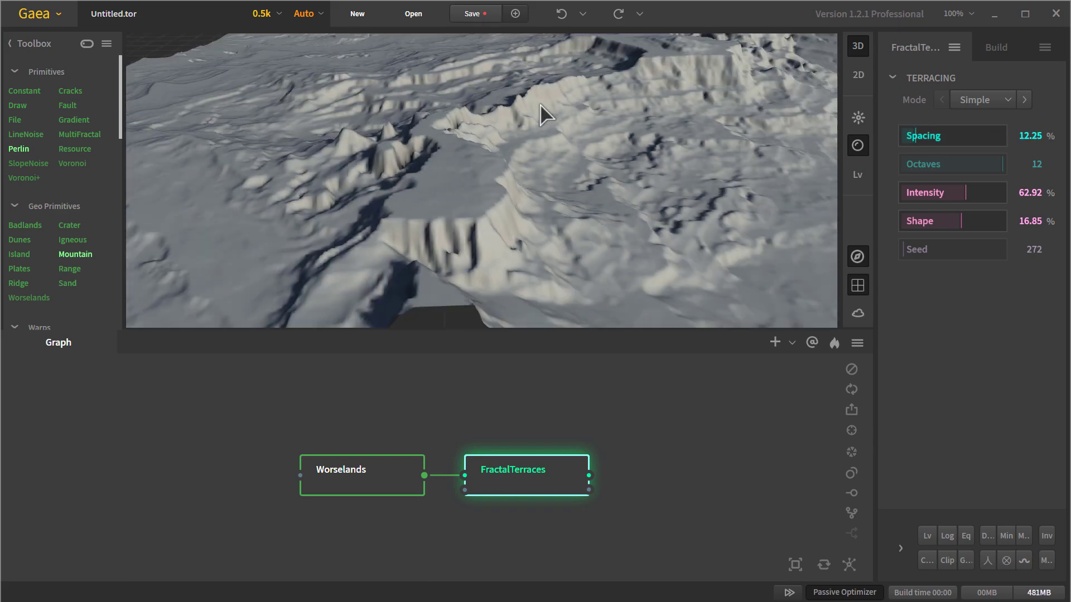
pyautogui.moveTo(948, 135); pyautogui.dragTo(926, 135)
# Step: Add a Zero Borders node after FractalTerraces and widen its margin to 12
pyautogui.moveTo(589, 475); pyautogui.dragTo(695, 476)
pyautogui.write('zero')
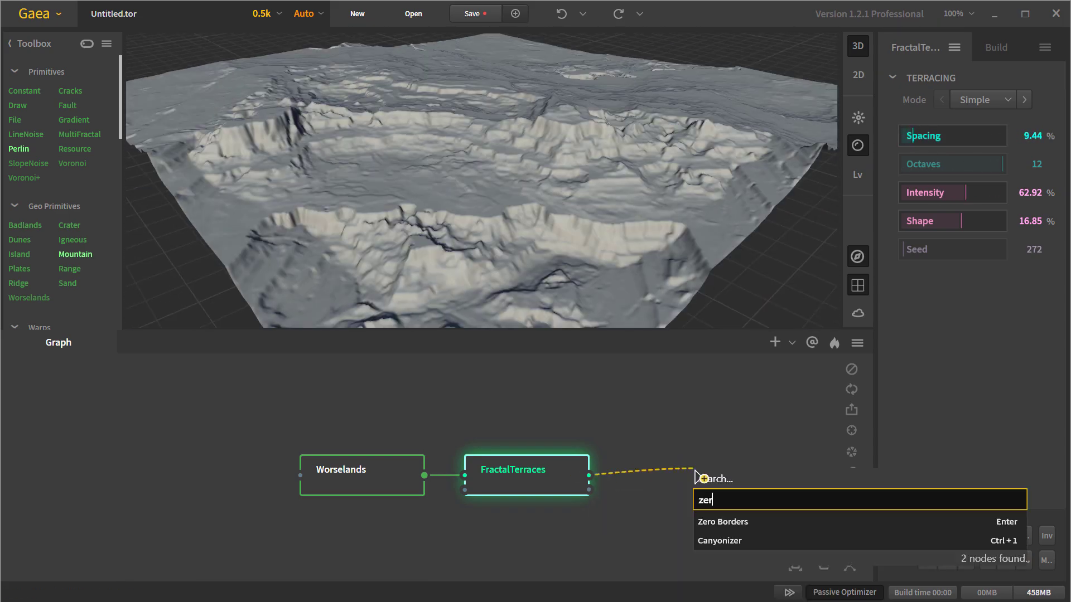
pyautogui.press('Return')
pyautogui.moveTo(903, 135); pyautogui.dragTo(911, 137)
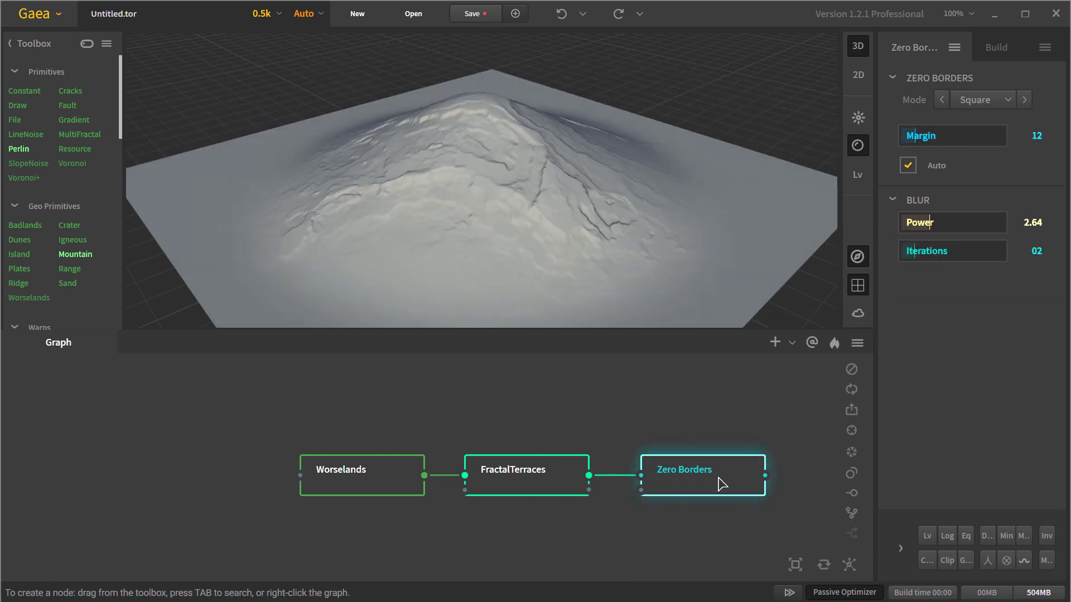
pyautogui.click(966, 536)
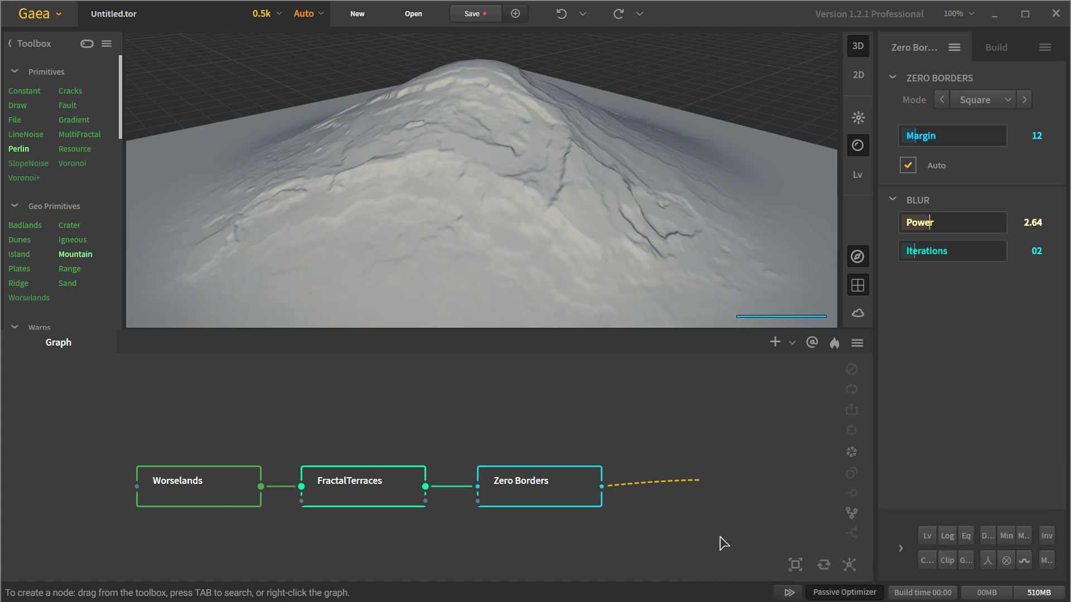
# Step: Push the Shaper shape negative and toggle its local shaping and detail-preservation options
pyautogui.moveTo(951, 102); pyautogui.dragTo(934, 103)
pyautogui.click(908, 129)
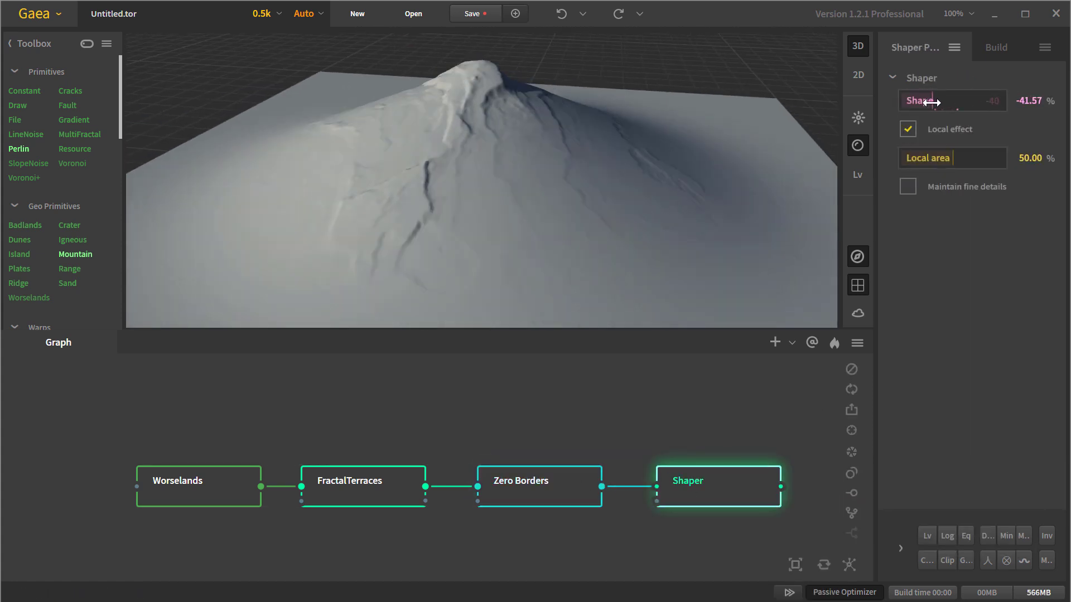
pyautogui.click(907, 130)
pyautogui.click(908, 159)
# Step: Add a Fold node after Shaper and raise its folding amount
pyautogui.moveTo(601, 484); pyautogui.dragTo(722, 488)
pyautogui.write('fo')
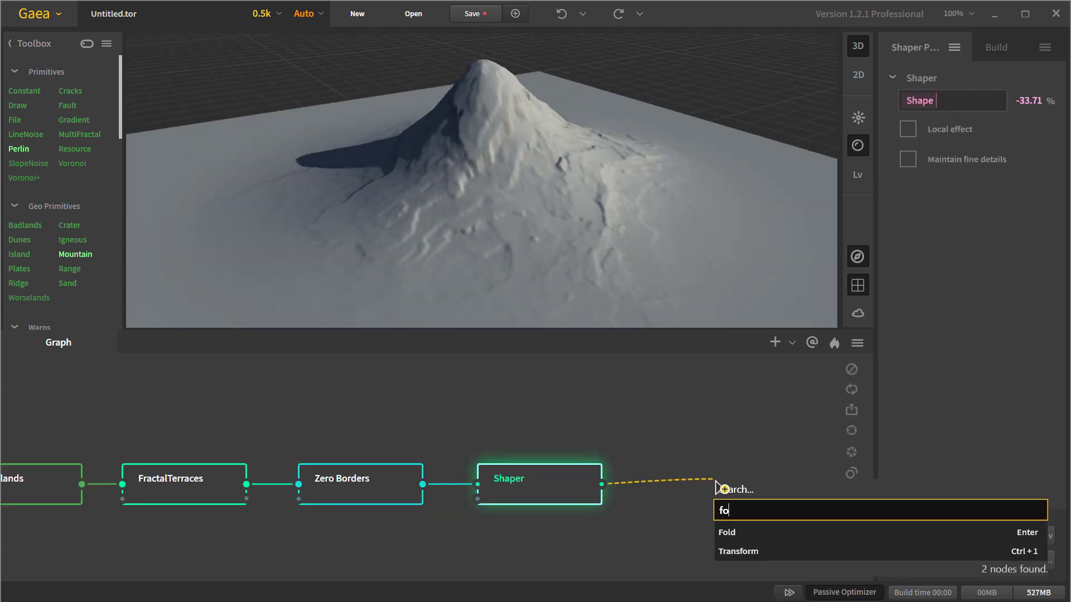
pyautogui.press('Return')
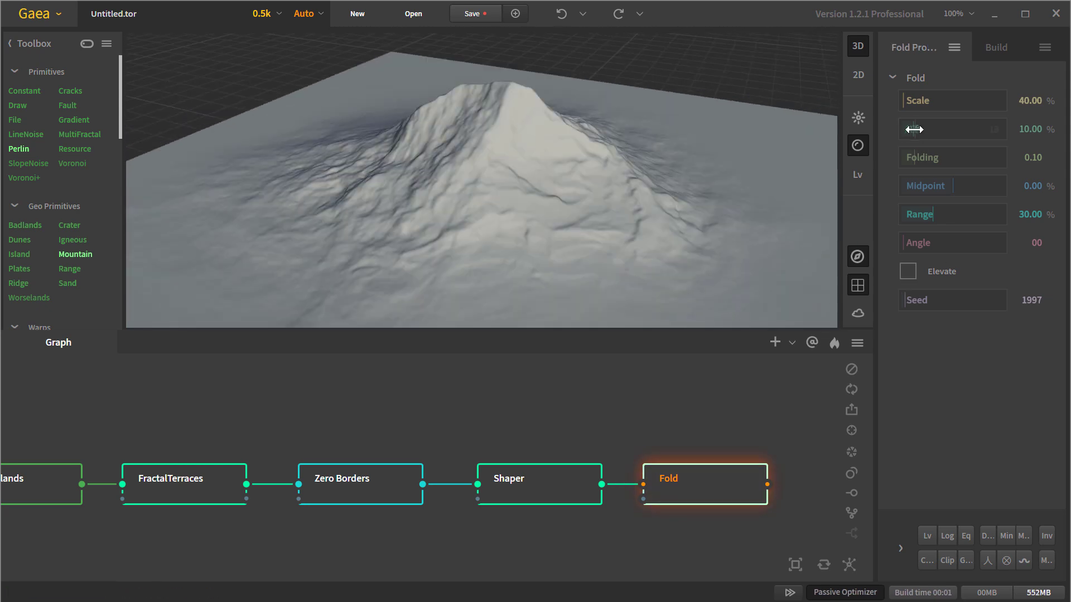
pyautogui.moveTo(914, 158); pyautogui.dragTo(917, 158)
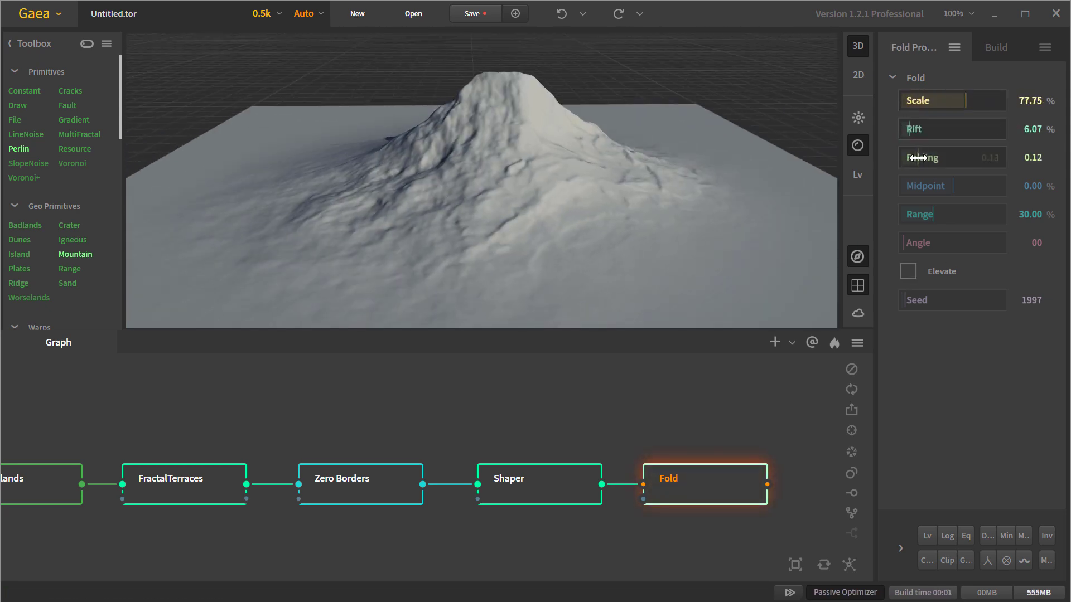
# Step: Add a second FractalTerraces after Fold with lower spacing and reshaped terraces, followed by Erosion
pyautogui.moveTo(768, 484); pyautogui.dragTo(707, 484)
pyautogui.write('fract')
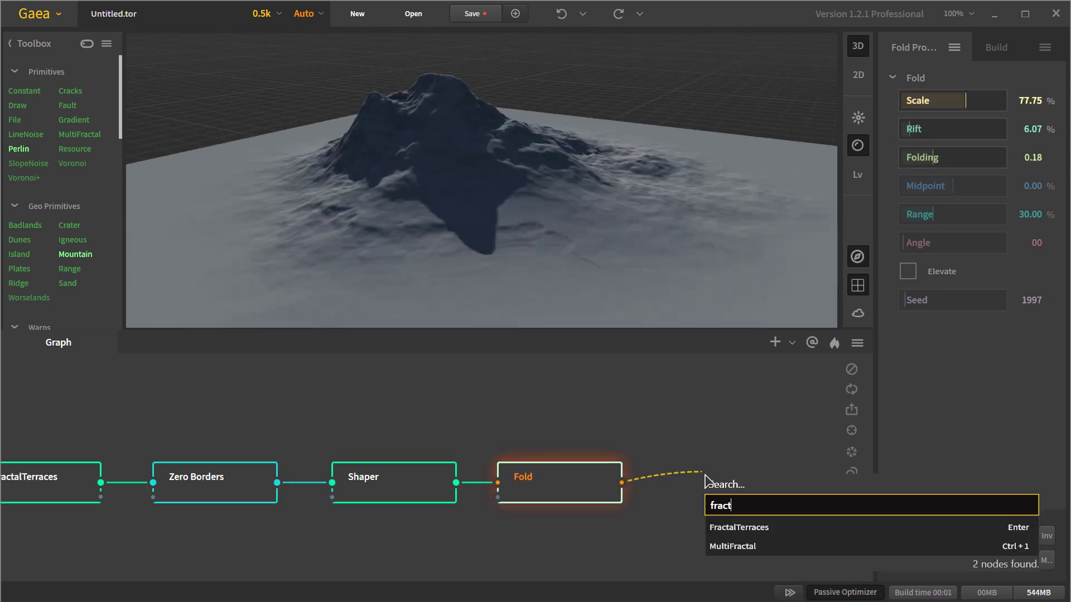
pyautogui.press('Return')
pyautogui.moveTo(916, 136); pyautogui.dragTo(909, 135)
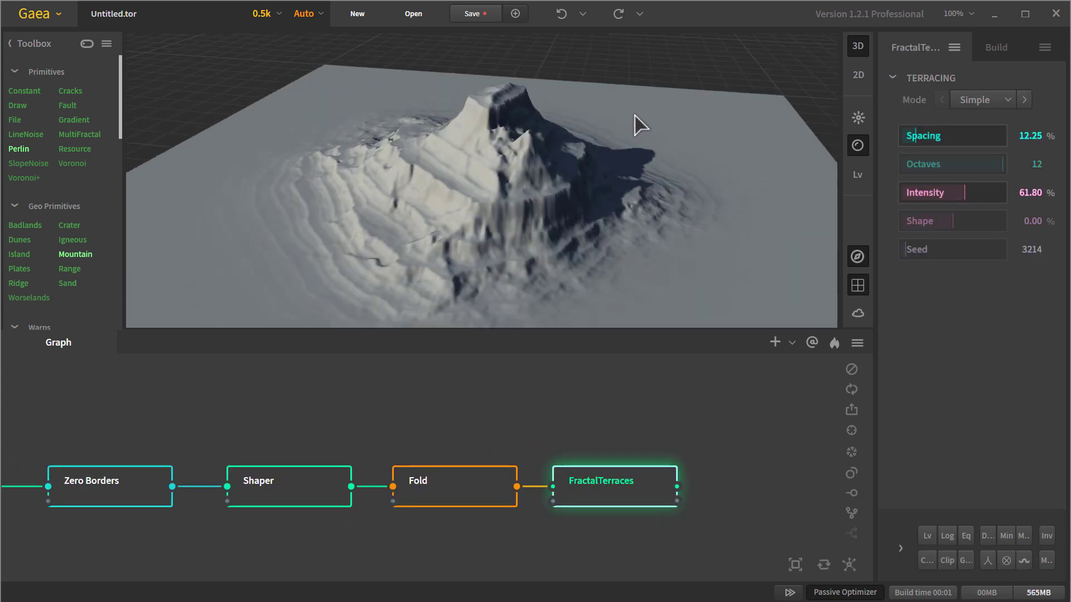
pyautogui.moveTo(918, 221); pyautogui.dragTo(915, 221)
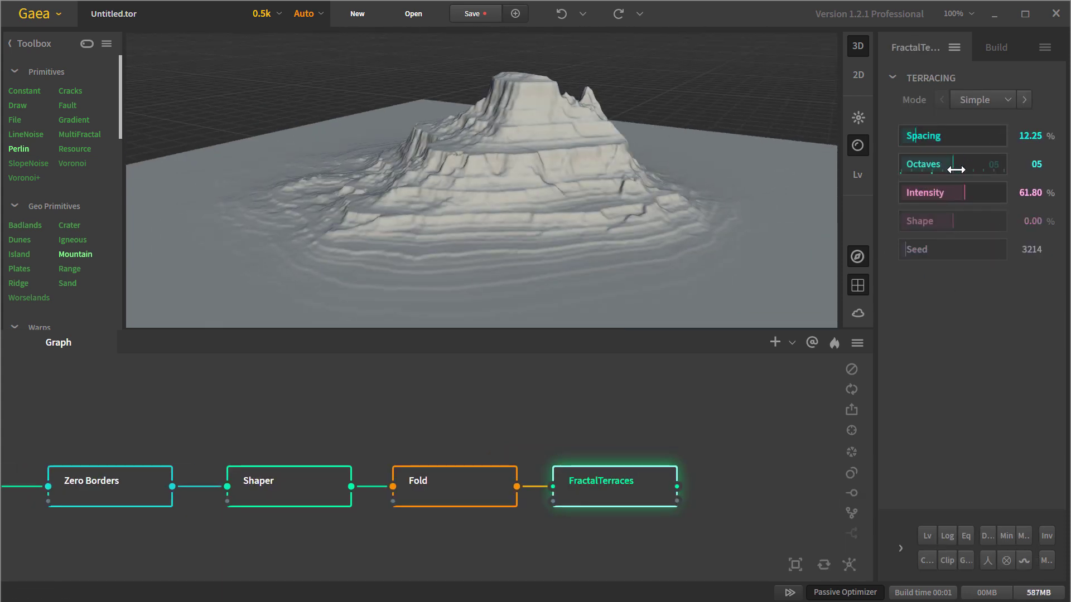
pyautogui.moveTo(533, 468); pyautogui.dragTo(645, 489)
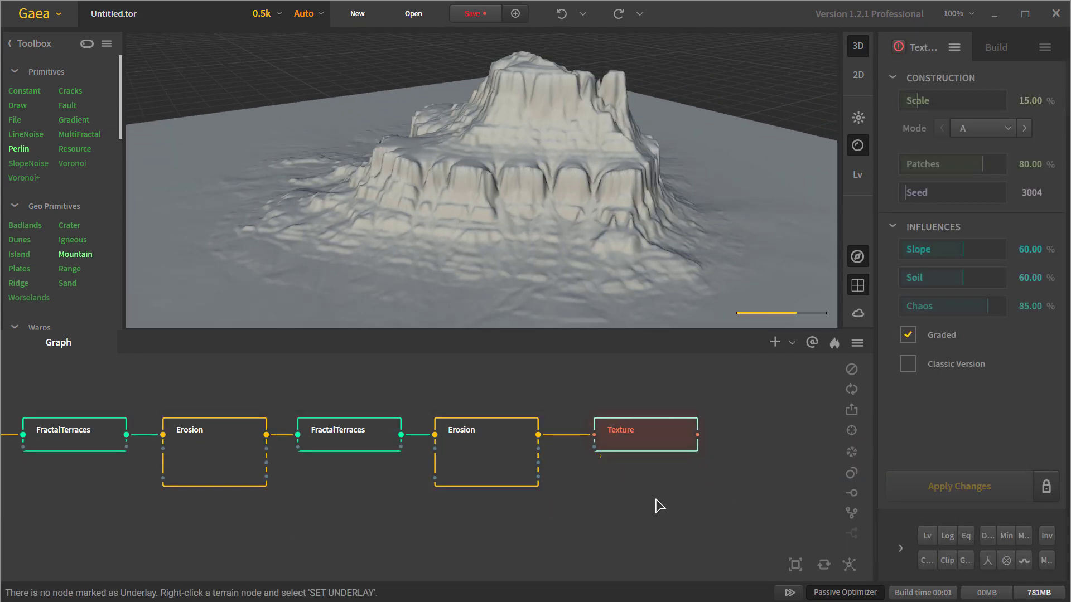
# Step: Add a SatMaps node after Texture and apply satellite map 0014
pyautogui.rightClick(494, 454)
pyautogui.click(691, 437)
pyautogui.moveTo(697, 435)
pyautogui.mouseDown()
pyautogui.moveTo(744, 464)
pyautogui.moveTo(790, 435)
pyautogui.mouseUp()
pyautogui.click(750, 493)
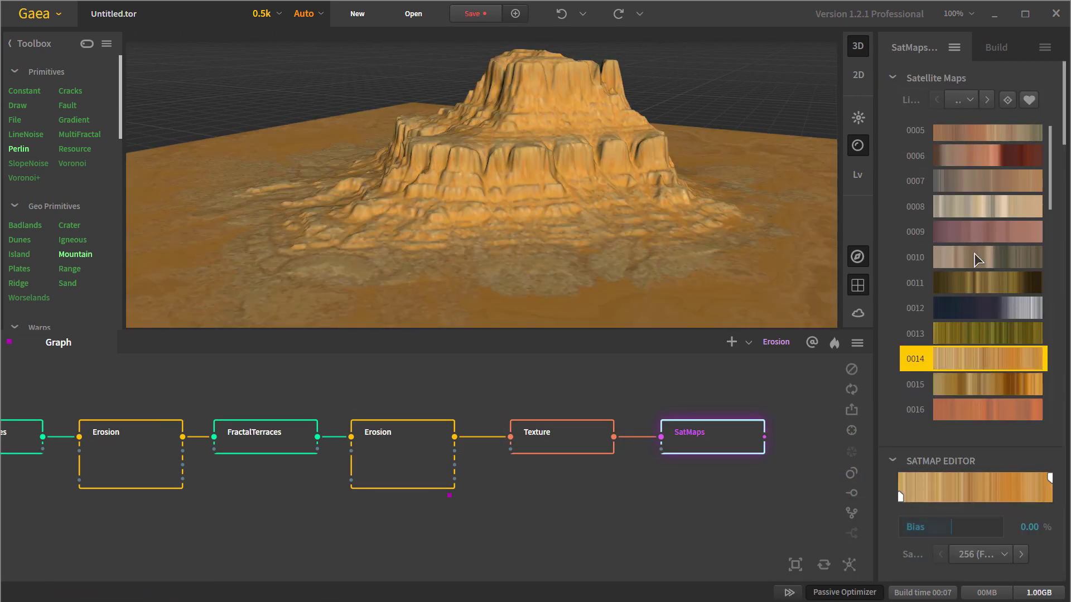
# Step: Add an AutoLevel–SatMaps branch from Erosion's secondary output and feed both SatMaps into a Mixer
pyautogui.scroll(-5, 999, 347)
pyautogui.click(998, 347)
pyautogui.click(988, 396)
pyautogui.moveTo(455, 451)
pyautogui.mouseDown()
pyautogui.moveTo(595, 524)
pyautogui.moveTo(700, 509)
pyautogui.mouseUp()
pyautogui.click(546, 512)
pyautogui.moveTo(546, 513); pyautogui.dragTo(355, 503, button='middle')
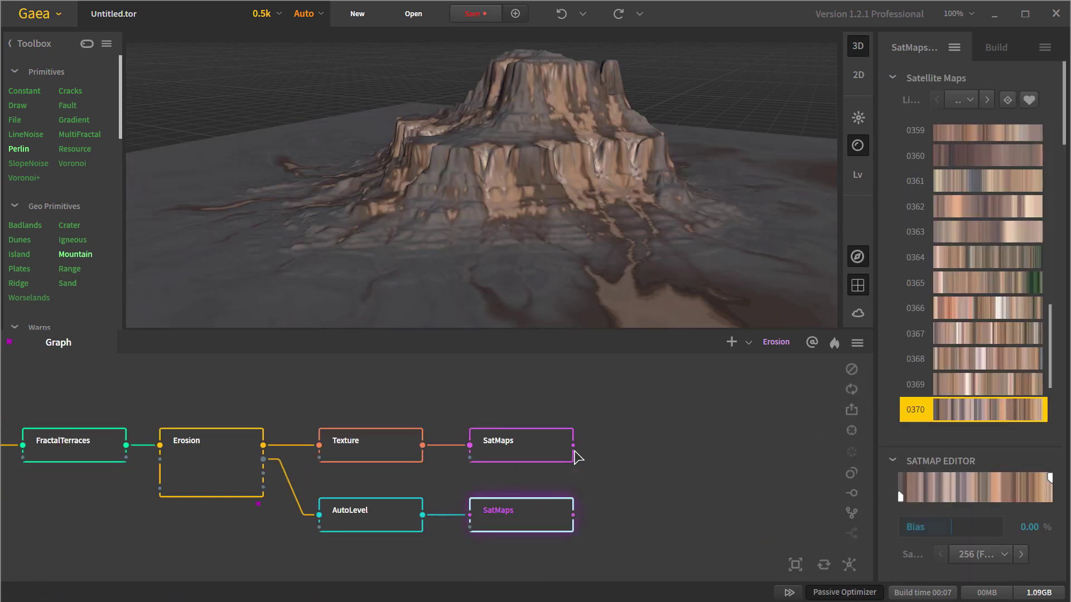
pyautogui.moveTo(572, 515)
pyautogui.mouseDown()
pyautogui.moveTo(719, 511)
pyautogui.moveTo(677, 519)
pyautogui.mouseUp()
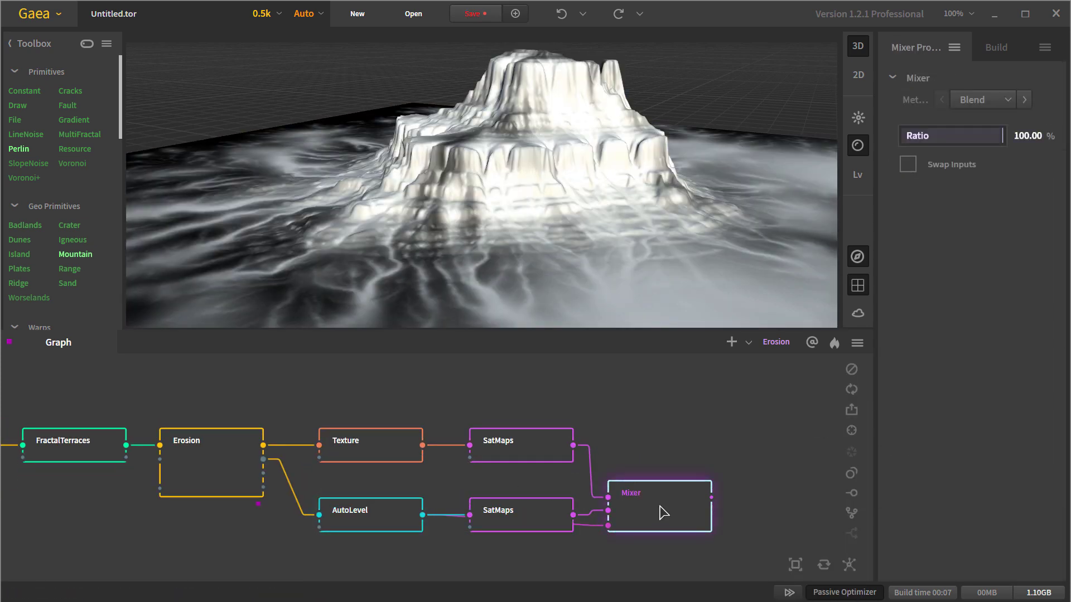
# Step: Set the AutoLevel Equalize amount and compare Mixer and SatMaps previews with maps 0370 and 0327
pyautogui.scroll(-3, 646, 270)
pyautogui.click(368, 513)
pyautogui.moveTo(921, 416); pyautogui.dragTo(942, 418)
pyautogui.click(641, 508)
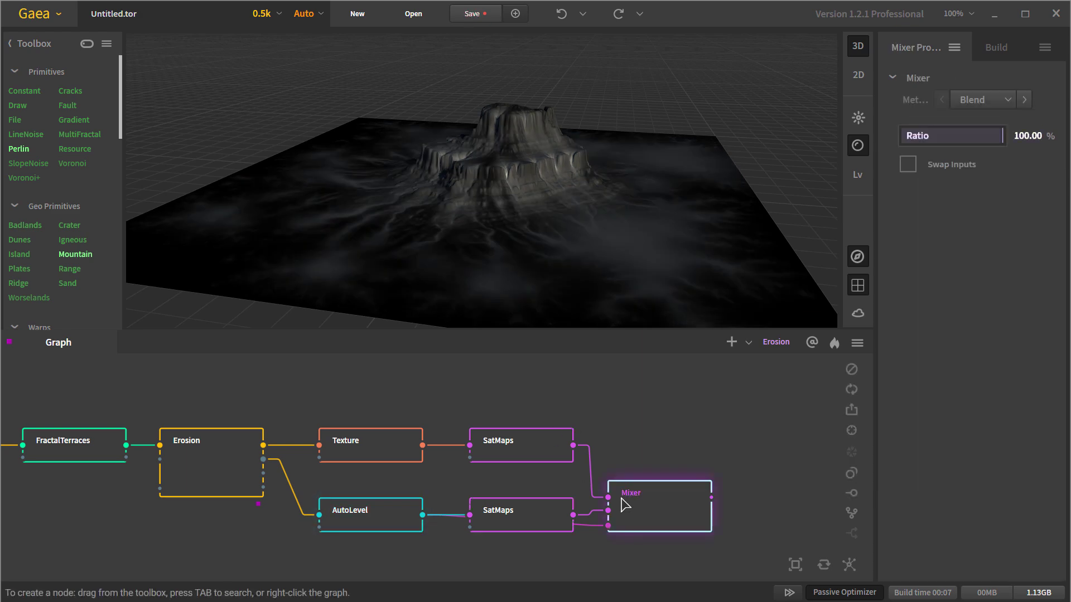
pyautogui.click(519, 516)
pyautogui.click(641, 508)
pyautogui.click(518, 516)
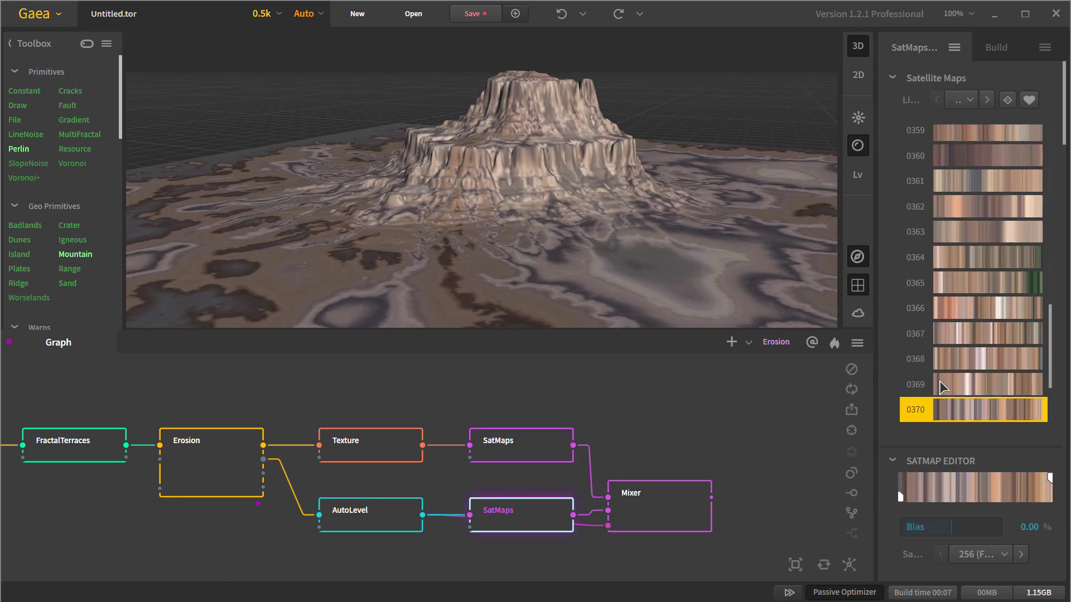
pyautogui.scroll(-5, 937, 150)
pyautogui.scroll(-5, 960, 334)
pyautogui.click(658, 505)
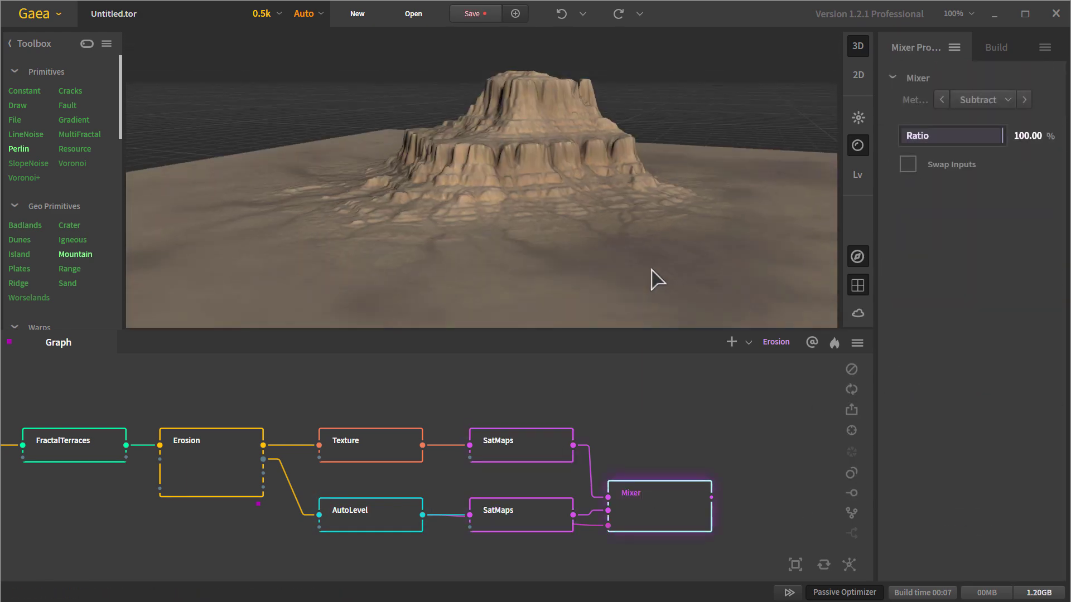
pyautogui.scroll(-3, 614, 277)
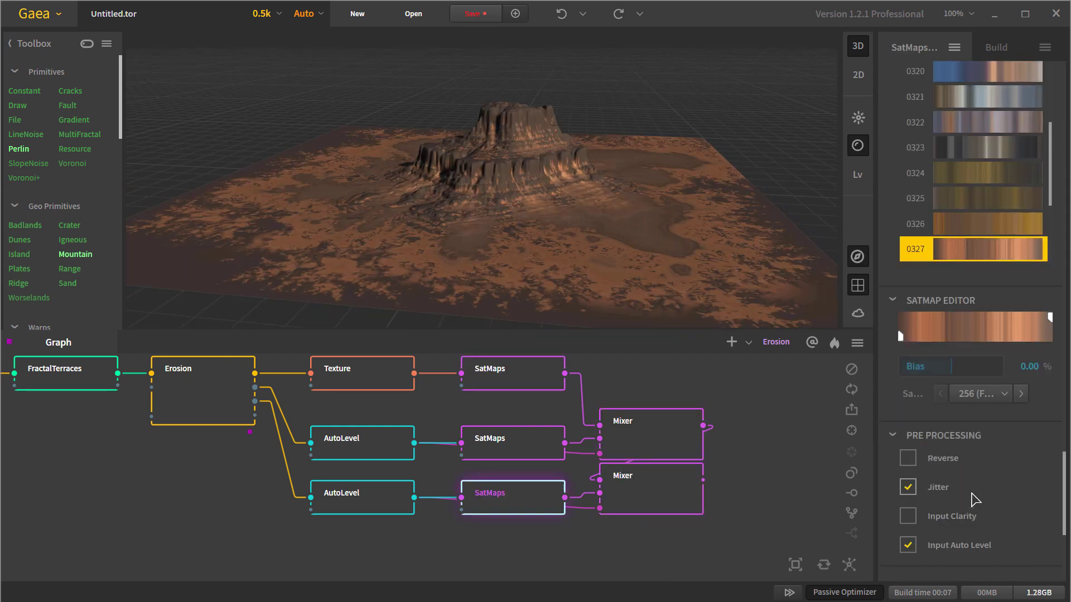
# Step: Branch AutoLevel, Blur, SatMaps and Mixer nodes from Erosion's flow output
pyautogui.moveTo(528, 219); pyautogui.dragTo(649, 244)
pyautogui.moveTo(271, 462); pyautogui.dragTo(442, 430, button='middle')
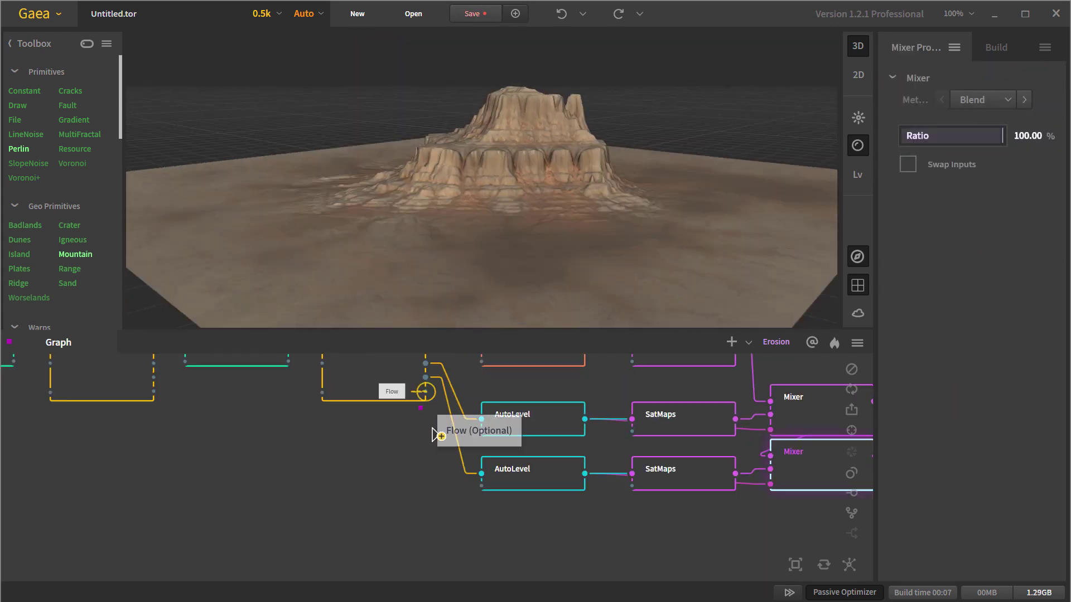
pyautogui.click(532, 527)
pyautogui.write('blur')
pyautogui.press('Return')
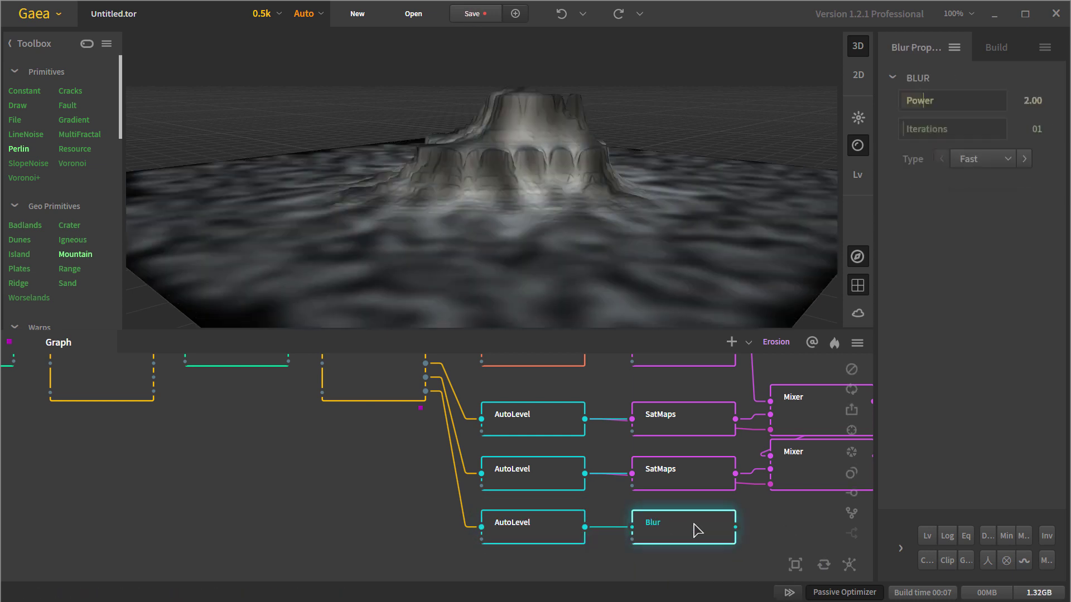
pyautogui.moveTo(736, 527); pyautogui.dragTo(742, 550)
pyautogui.write('satmaps')
pyautogui.press('Return')
pyautogui.moveTo(673, 523); pyautogui.dragTo(728, 440)
pyautogui.write('mixer')
pyautogui.press('Return')
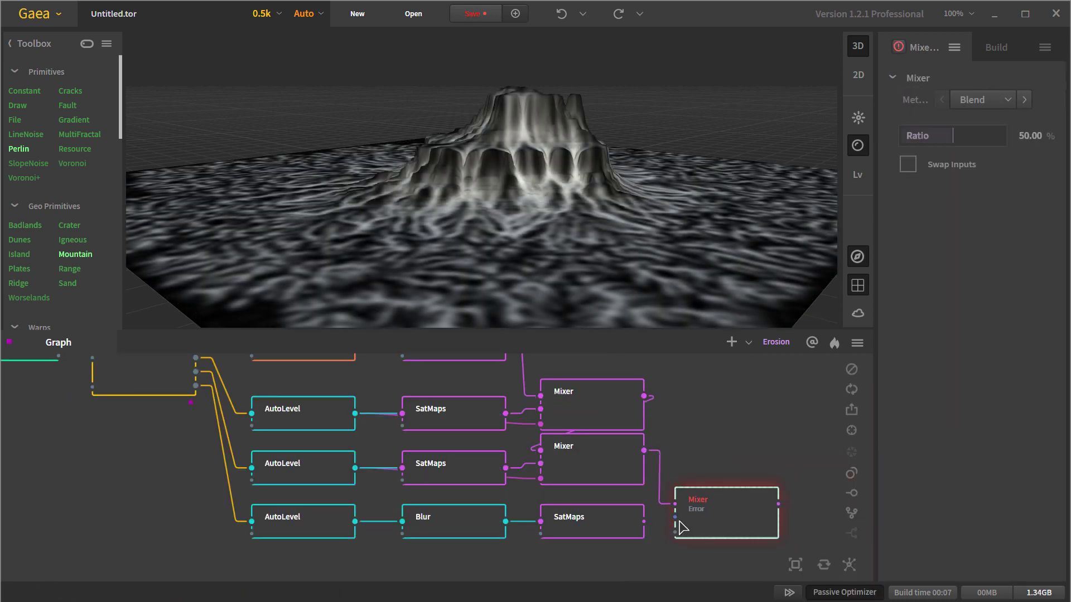
# Step: Pick new satellite colour maps for the bottom SatMaps and preview the Mixer results
pyautogui.click(302, 525)
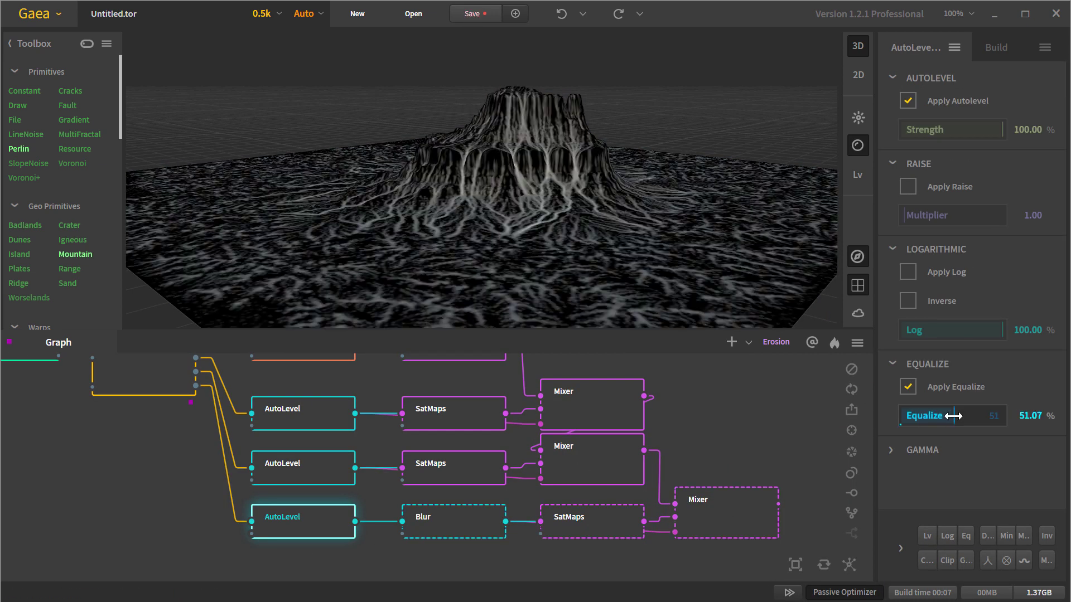
pyautogui.click(591, 524)
pyautogui.click(988, 233)
pyautogui.click(636, 475)
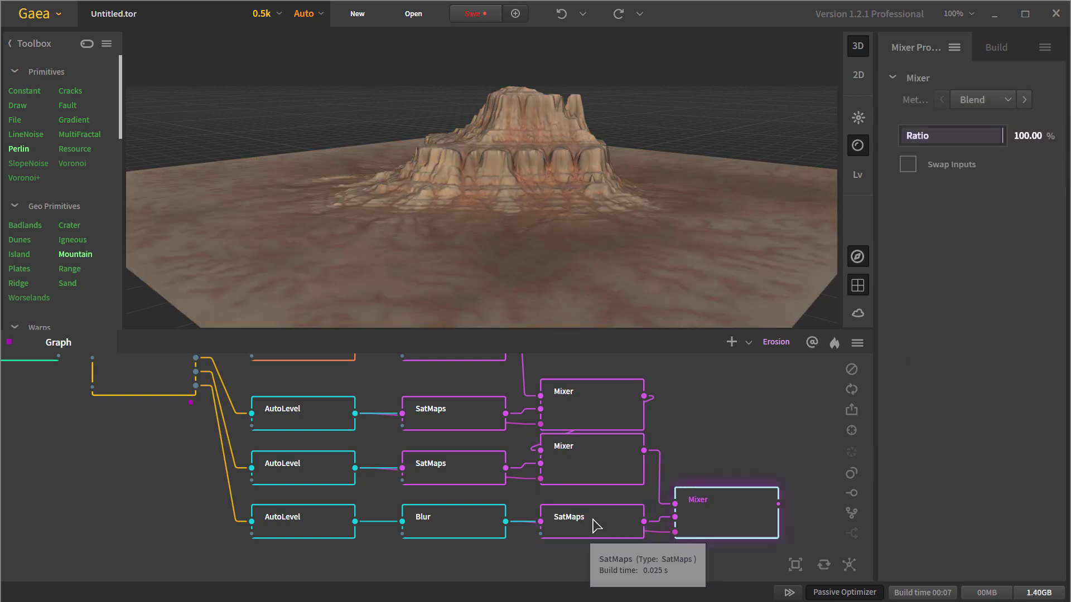
pyautogui.click(594, 521)
pyautogui.click(734, 513)
pyautogui.click(591, 521)
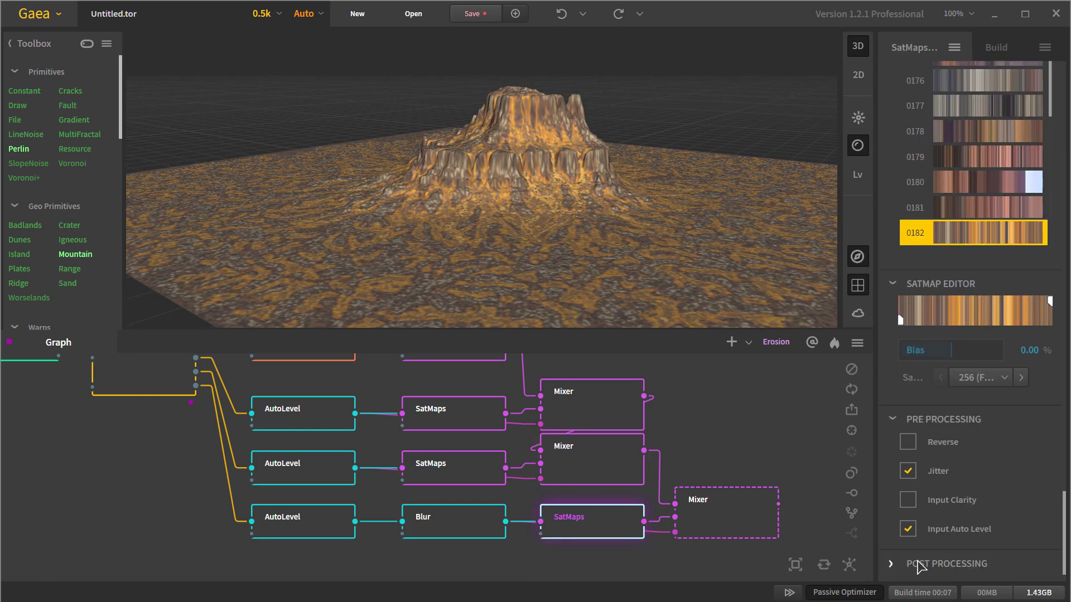
pyautogui.click(728, 526)
pyautogui.scroll(5, 663, 259)
pyautogui.scroll(-5, 509, 227)
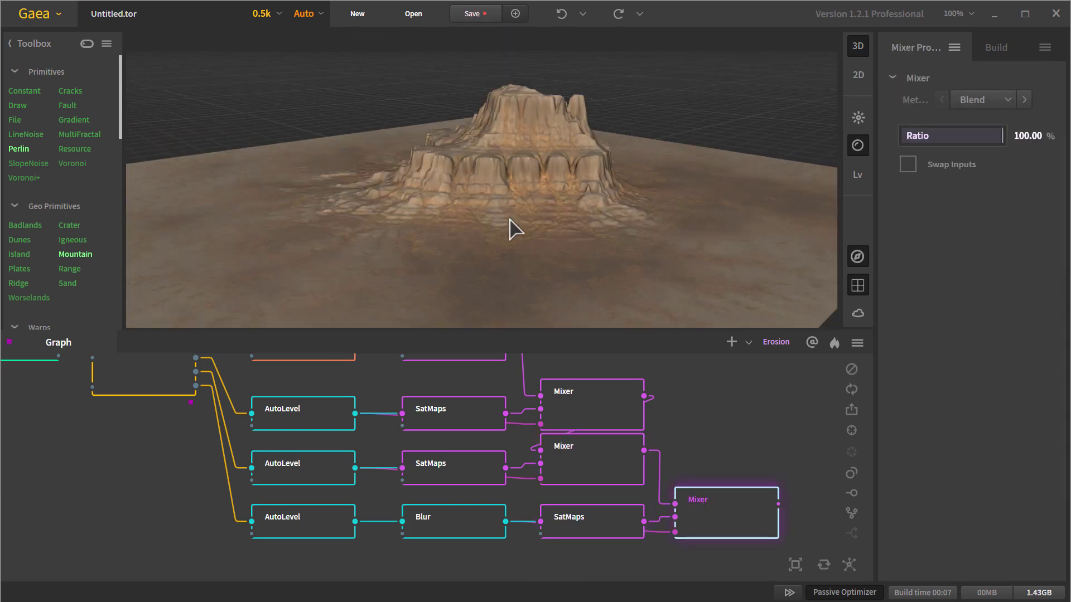
# Step: Add a Slope node limited to Min 66 and Max 90 degrees
pyautogui.rightClick(524, 558)
pyautogui.write('slope')
pyautogui.press('Return')
pyautogui.scroll(-3, 501, 537)
pyautogui.moveTo(948, 100); pyautogui.dragTo(976, 99)
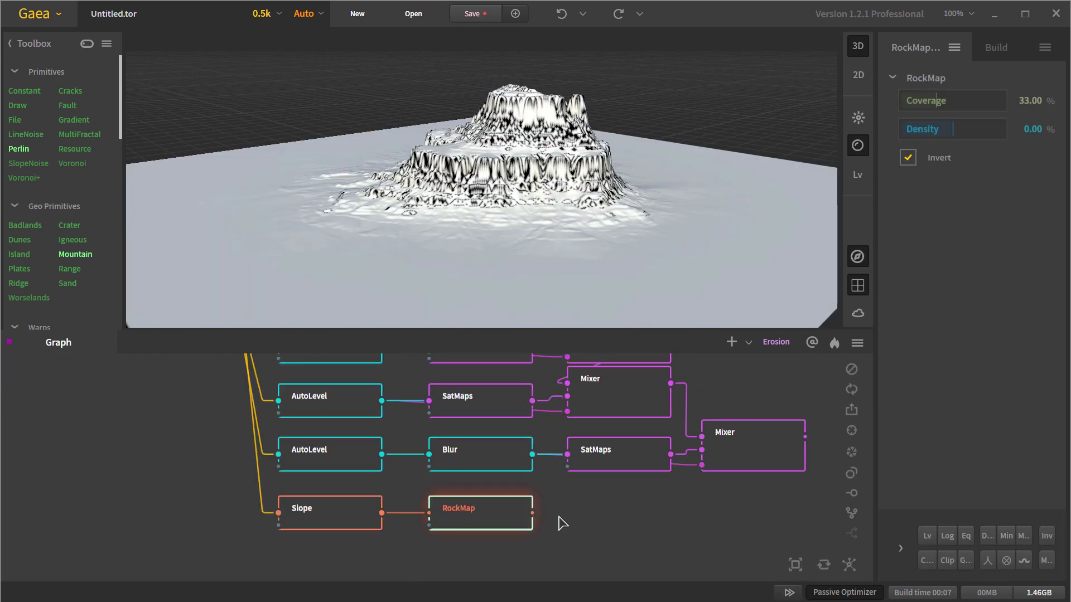
# Step: Wire SatMaps and Mixer nodes after RockMap and set the Mixer ratio to 100
pyautogui.click(609, 519)
pyautogui.click(719, 521)
pyautogui.moveTo(529, 522); pyautogui.dragTo(527, 513)
pyautogui.scroll(-2, 528, 514)
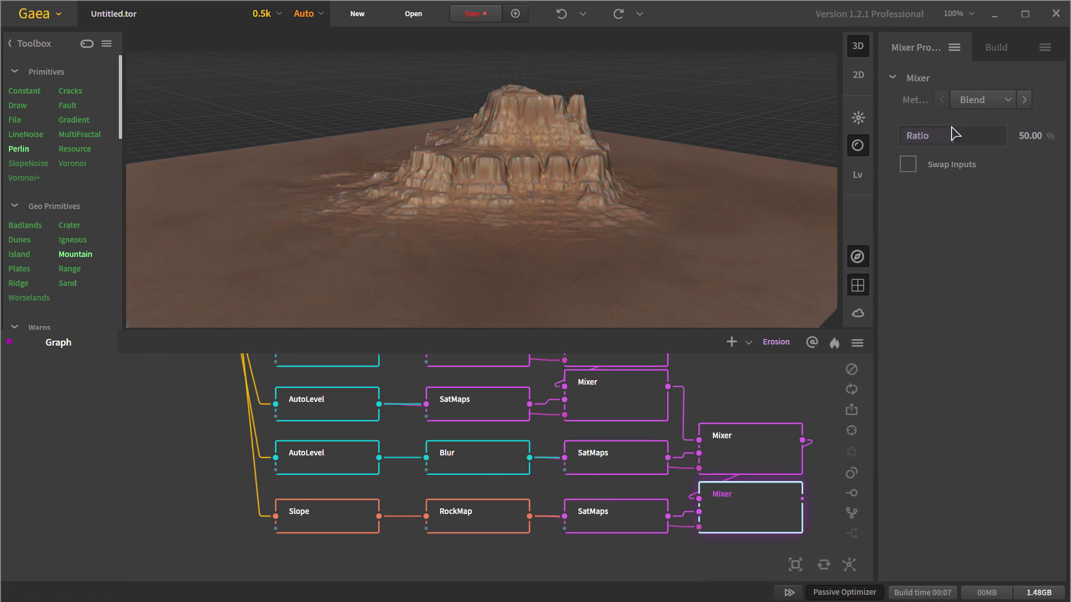
pyautogui.moveTo(956, 136); pyautogui.dragTo(1007, 135)
pyautogui.scroll(-2, 770, 450)
pyautogui.click(502, 544)
pyautogui.click(753, 536)
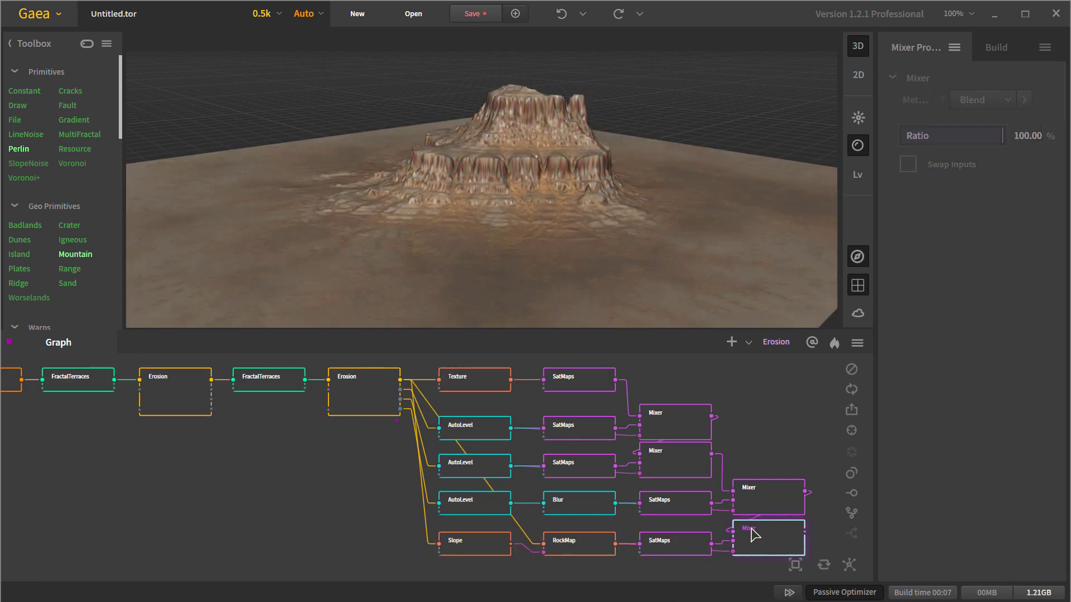
# Step: Try rock colour gradients in the bottom SatMaps, settling on gradient 0353
pyautogui.click(664, 550)
pyautogui.click(968, 245)
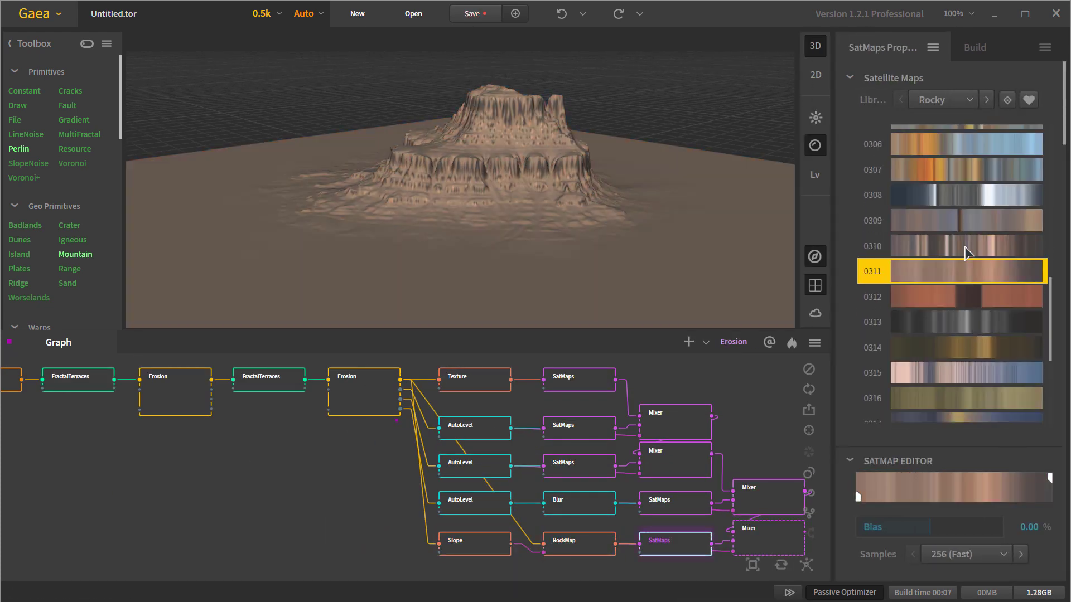
pyautogui.click(774, 496)
pyautogui.click(675, 544)
pyautogui.scroll(-1, 959, 306)
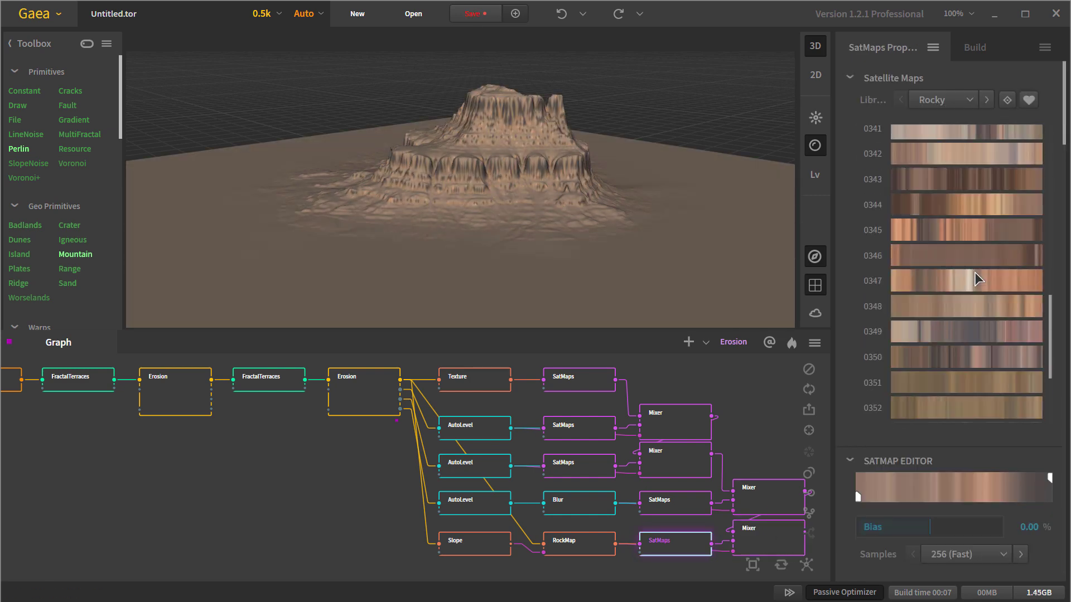
pyautogui.click(769, 536)
pyautogui.click(675, 543)
pyautogui.click(968, 306)
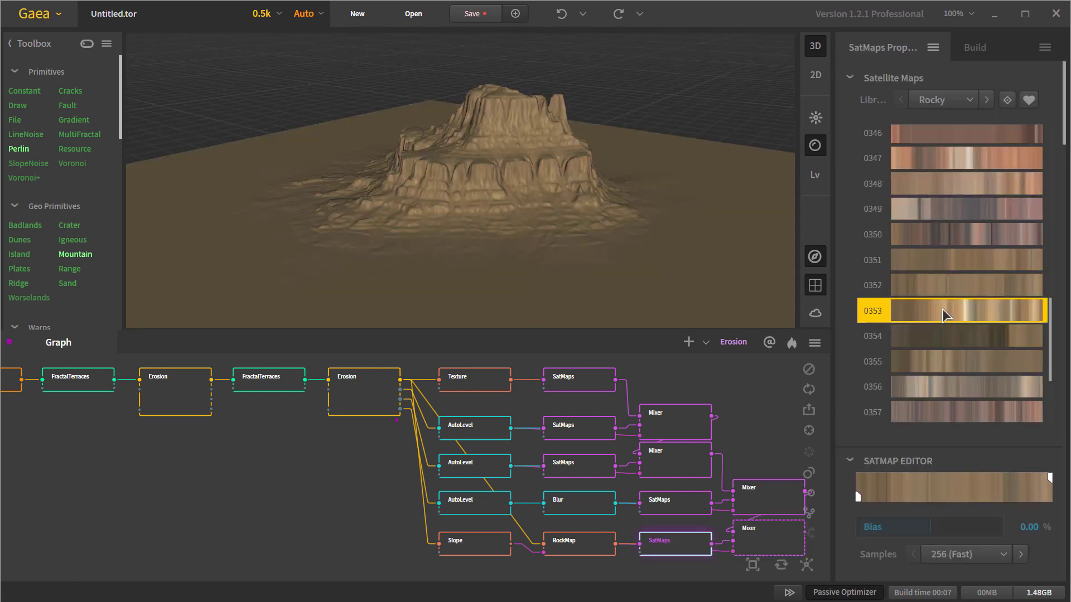
pyautogui.click(770, 535)
# Step: Set the final Mixer to Max blending and review the terrain at higher preview resolution
pyautogui.click(675, 544)
pyautogui.scroll(-2, 920, 430)
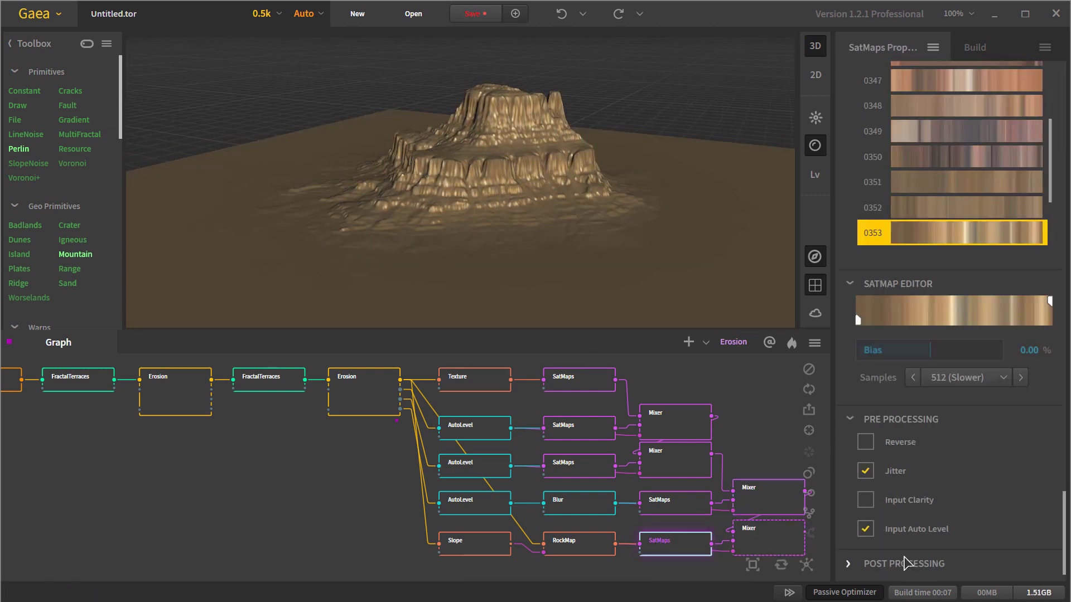
pyautogui.scroll(-3, 920, 429)
pyautogui.click(774, 544)
pyautogui.click(675, 544)
pyautogui.click(775, 544)
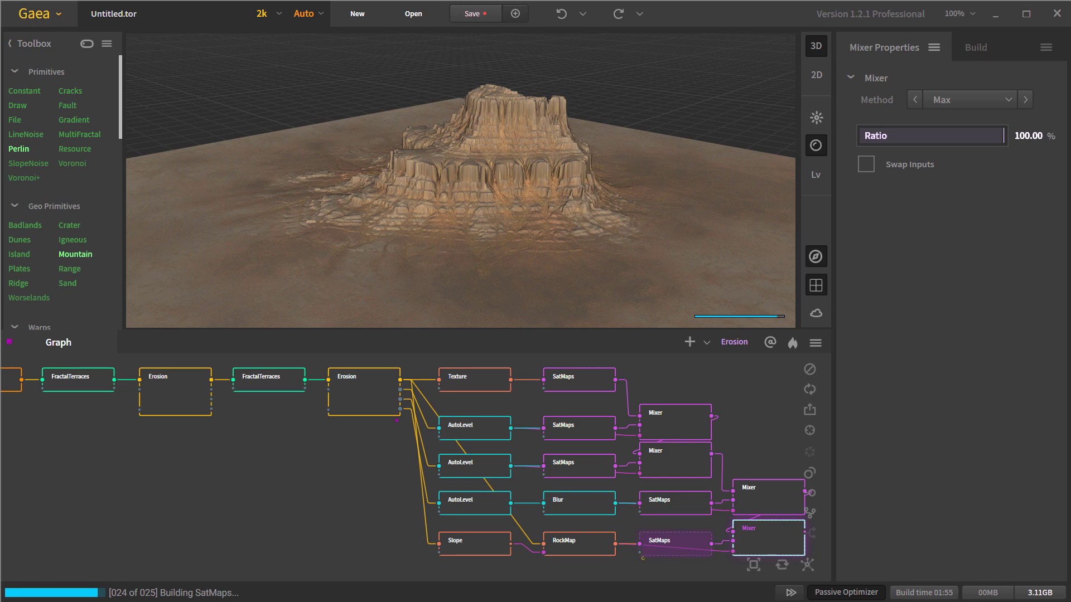
# Step: Pan the node graph to the start of the chain after the 2k rebuild
pyautogui.moveTo(287, 468); pyautogui.dragTo(544, 491, button='middle')
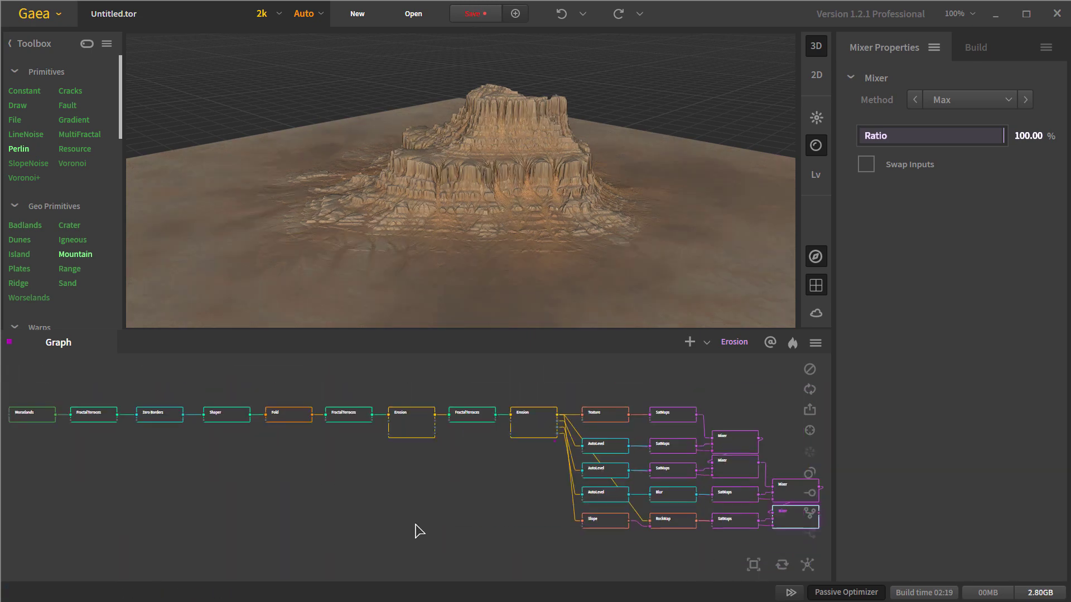
# Step: Add a Normal Map node after the second Erosion node
pyautogui.click(412, 424)
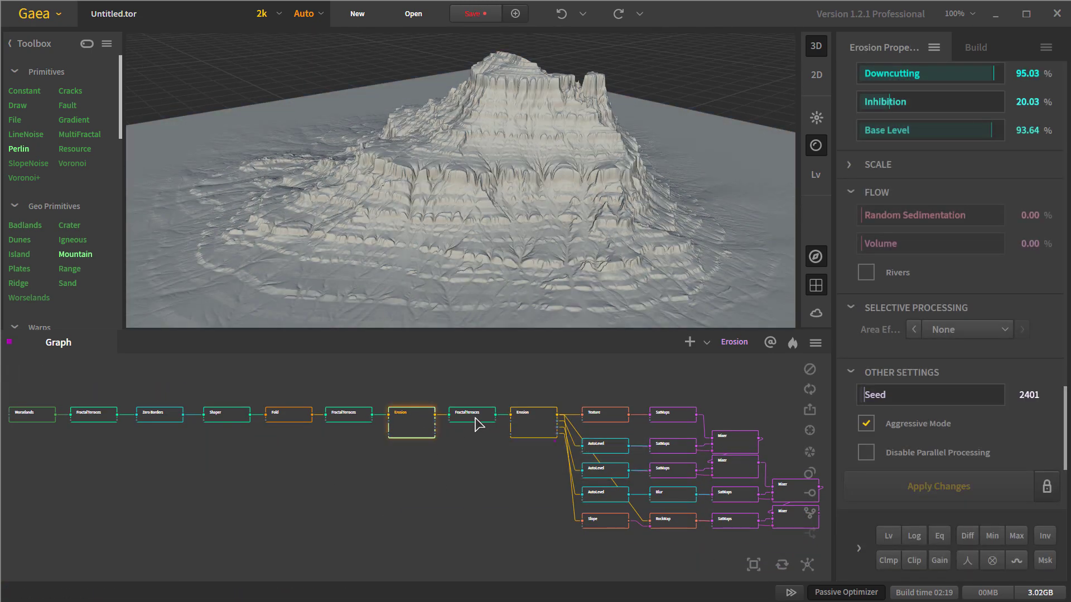
pyautogui.press('Escape')
pyautogui.scroll(5, 507, 274)
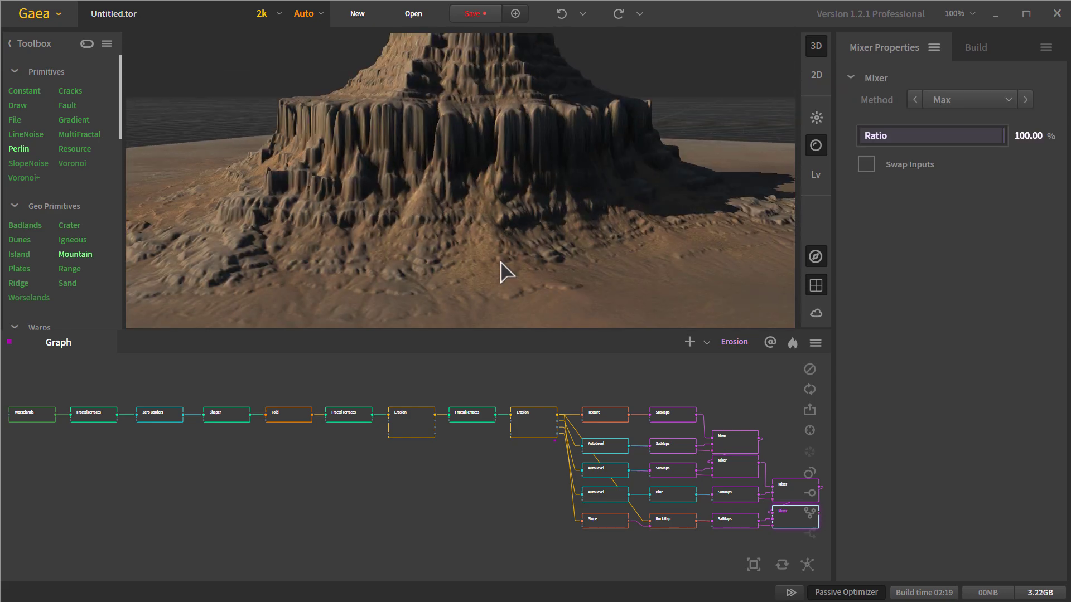
pyautogui.scroll(-5, 506, 273)
pyautogui.rightClick(780, 507)
pyautogui.click(530, 436)
pyautogui.write('norm')
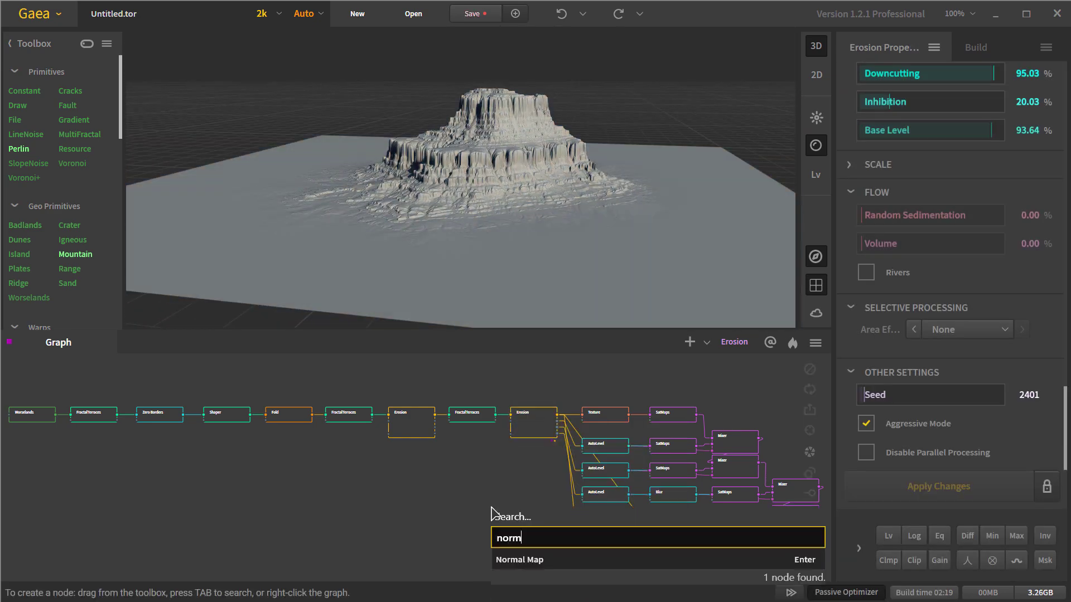
pyautogui.press('Return')
pyautogui.rightClick(591, 384)
pyautogui.click(670, 552)
# Step: Export normal map and colormap as PNG with Proportional range, save as asd.tor and build
pyautogui.click(991, 227)
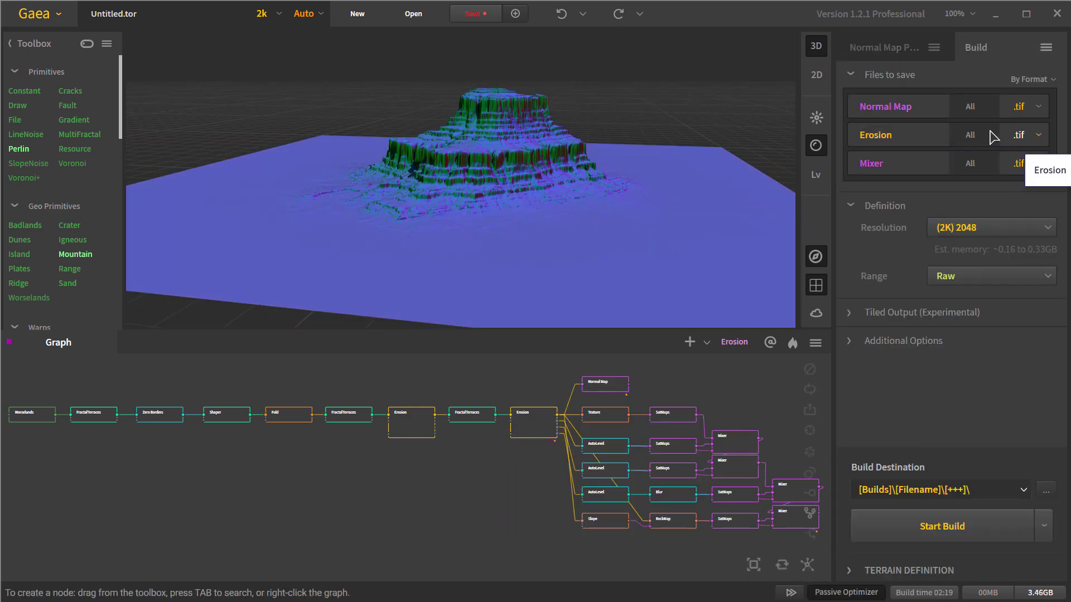
pyautogui.click(1022, 252)
pyautogui.click(990, 276)
pyautogui.click(870, 383)
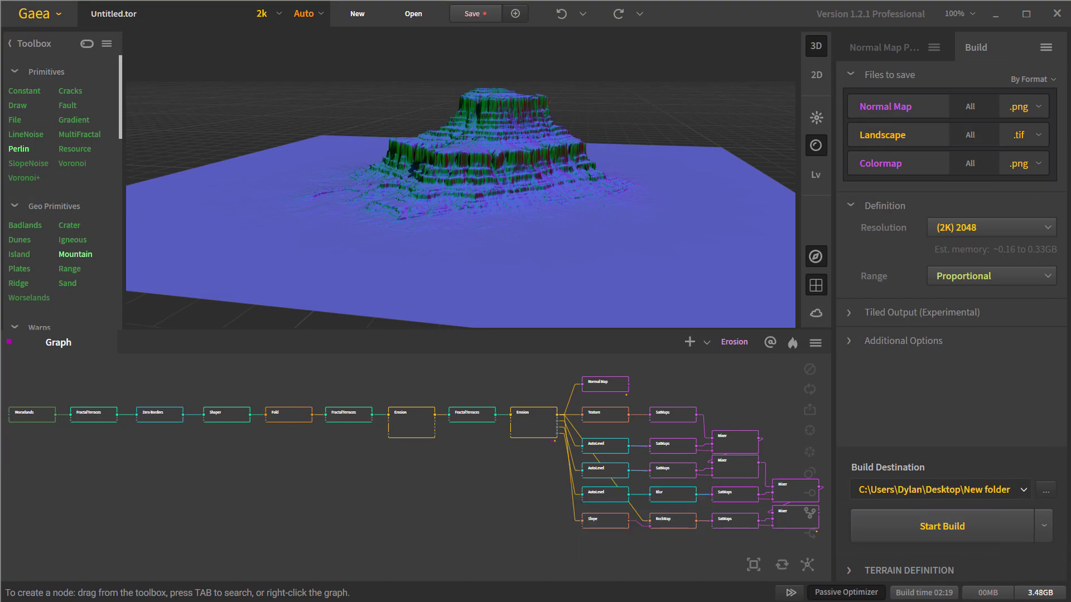
pyautogui.click(942, 526)
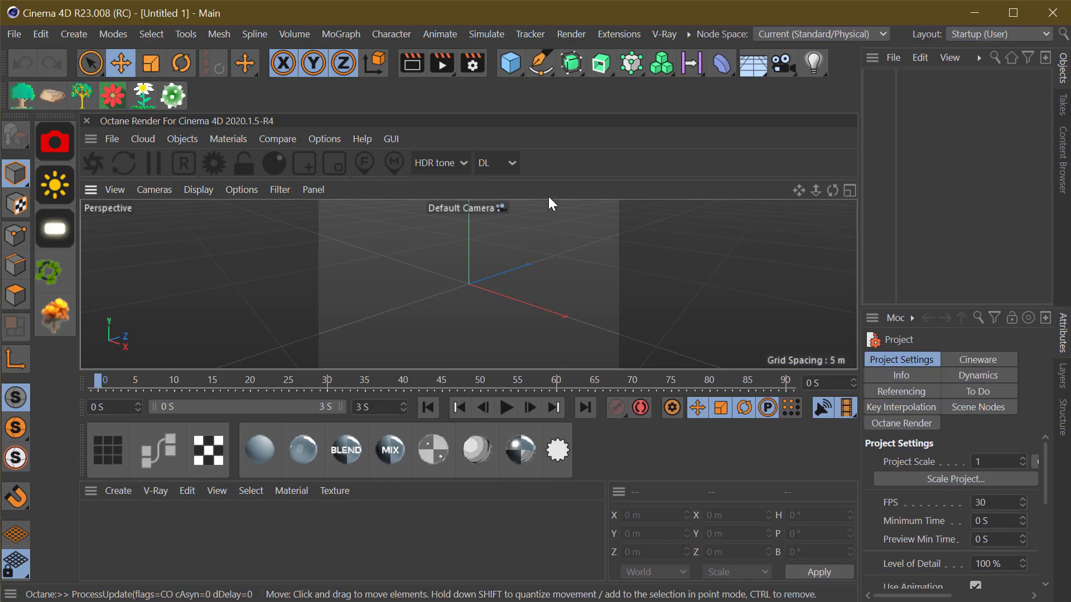
# Step: Create a 5000 m plane with a Displacer child
pyautogui.scroll(-3, 266, 276)
pyautogui.keyDown('alt'); pyautogui.moveTo(407, 327); pyautogui.dragTo(576, 235, button='middle'); pyautogui.keyUp('alt')
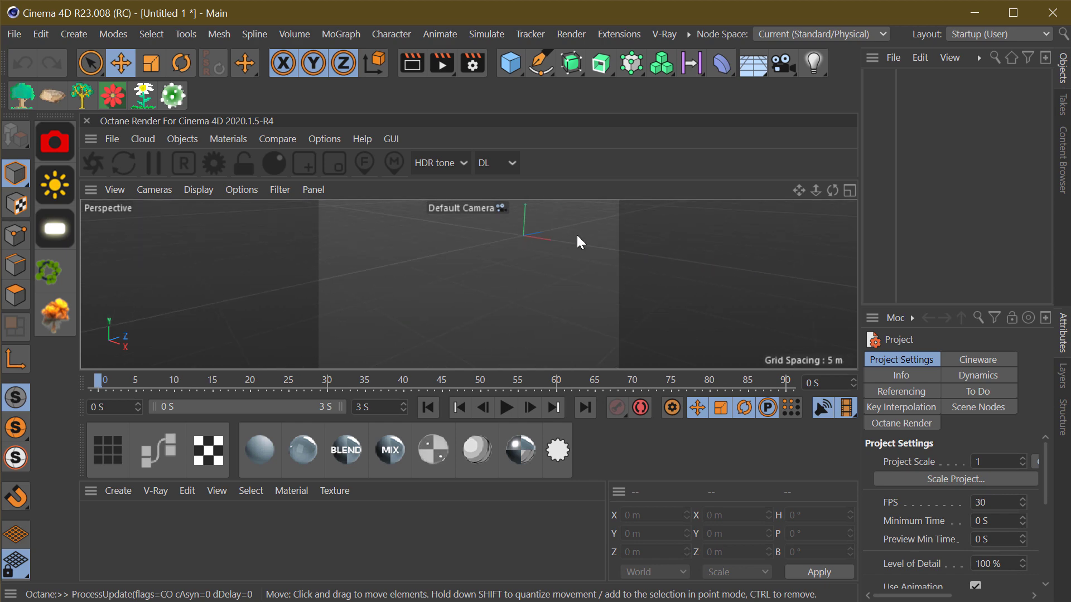
pyautogui.click(721, 63)
pyautogui.click(909, 80)
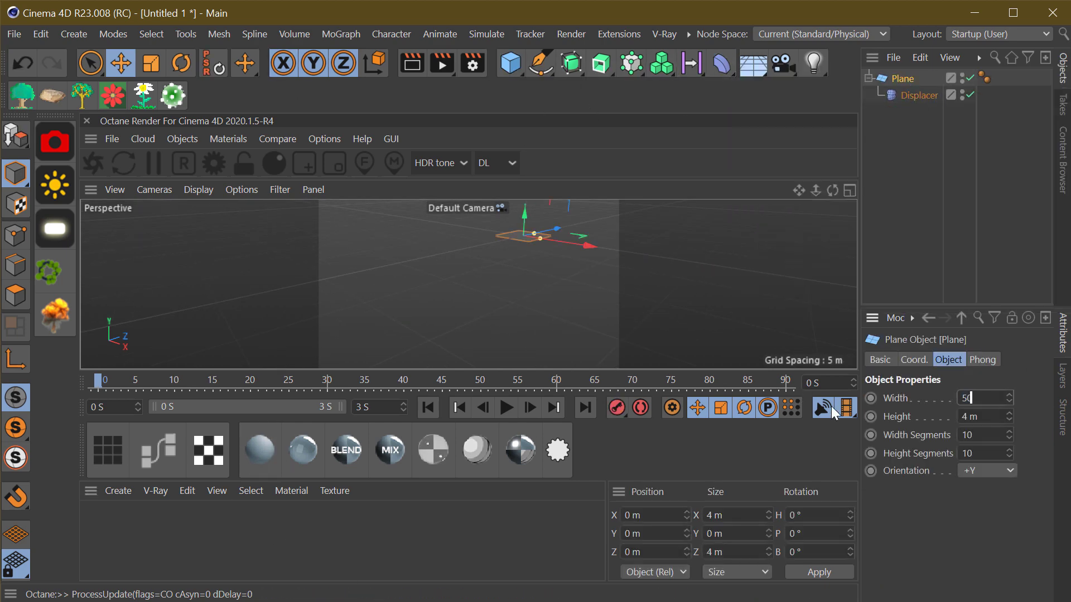
pyautogui.press('Return')
pyautogui.moveTo(861, 335); pyautogui.dragTo(750, 335)
pyautogui.click(948, 223)
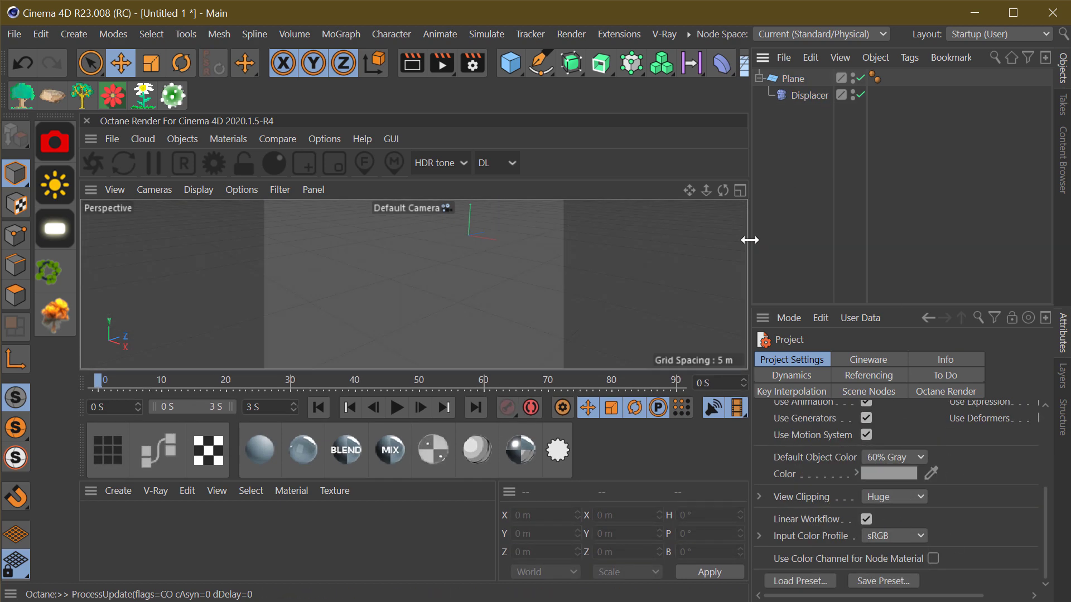
# Step: Load the Landscape heightmap into the Displacer's shading, make the plane editable and inspect the mesa
pyautogui.click(809, 94)
pyautogui.click(892, 358)
pyautogui.click(1037, 414)
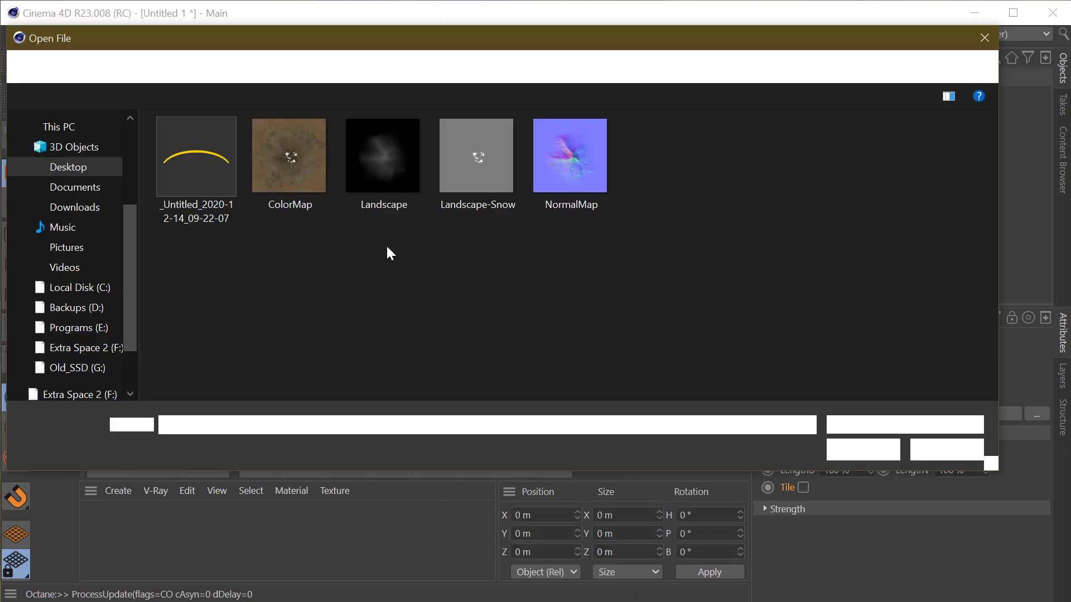
pyautogui.doubleClick(665, 161)
pyautogui.doubleClick(440, 232)
pyautogui.click(854, 359)
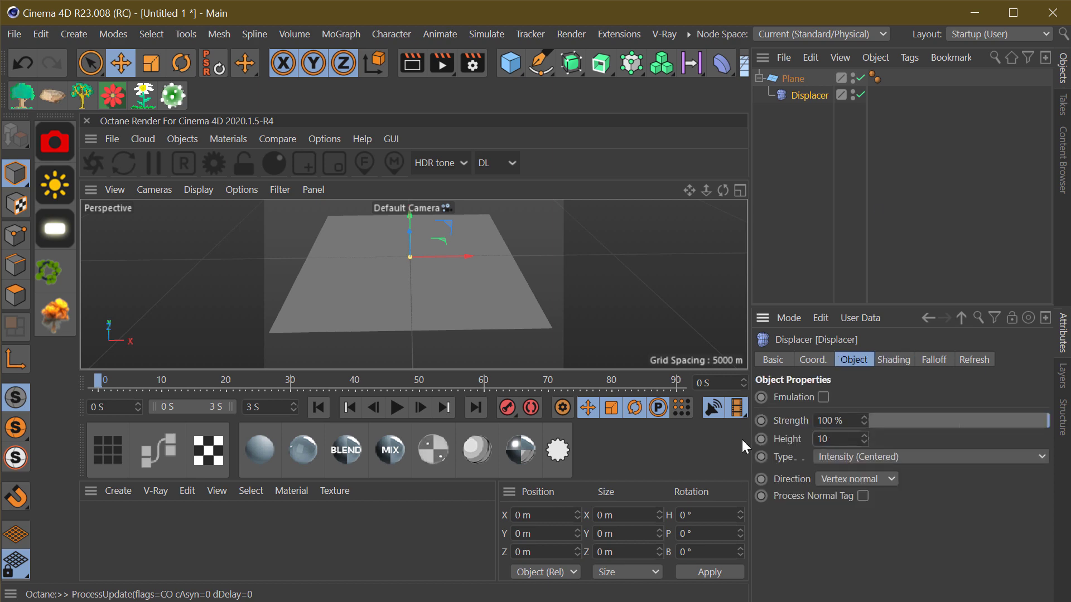
pyautogui.moveTo(432, 286)
pyautogui.keyDown('alt'); pyautogui.mouseDown()
pyautogui.moveTo(277, 330)
pyautogui.moveTo(464, 253)
pyautogui.mouseUp(); pyautogui.keyUp('alt')
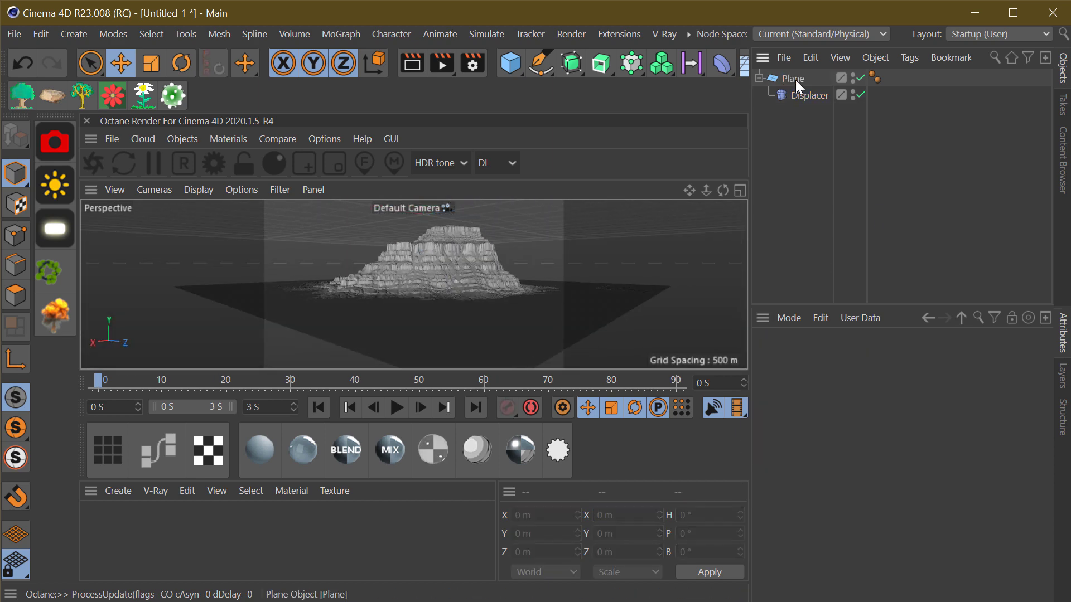
pyautogui.moveTo(792, 111); pyautogui.dragTo(792, 74)
pyautogui.moveTo(467, 360)
pyautogui.keyDown('alt'); pyautogui.mouseDown()
pyautogui.moveTo(403, 309)
pyautogui.moveTo(423, 280)
pyautogui.moveTo(406, 324)
pyautogui.mouseUp(); pyautogui.keyUp('alt')
# Step: Create an Octane diffuse material with Colormap as diffuse colour and an image normal map
pyautogui.click(259, 450)
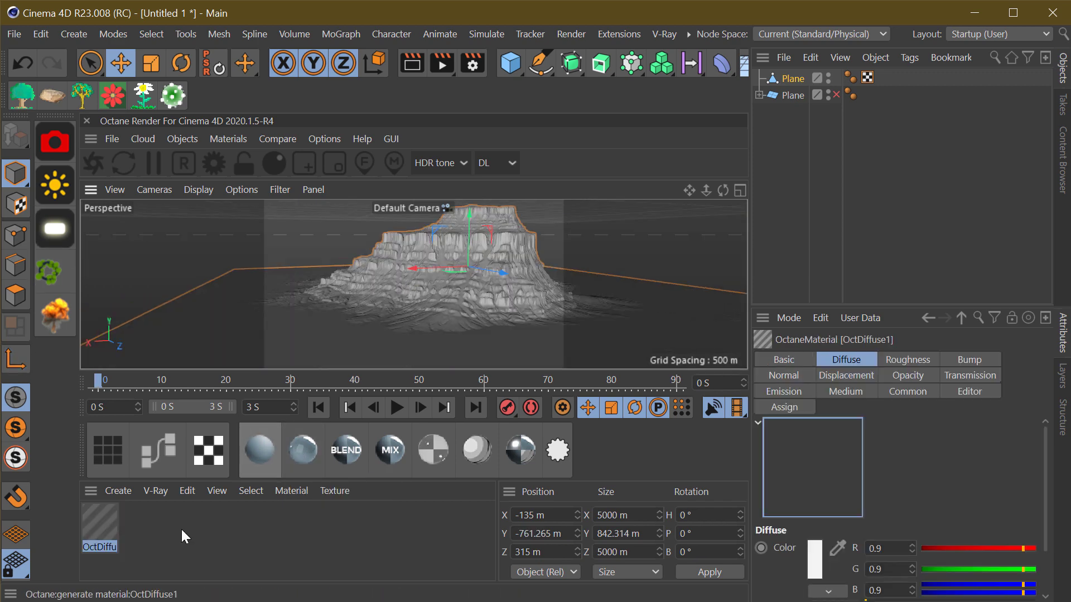
pyautogui.doubleClick(99, 527)
pyautogui.click(444, 219)
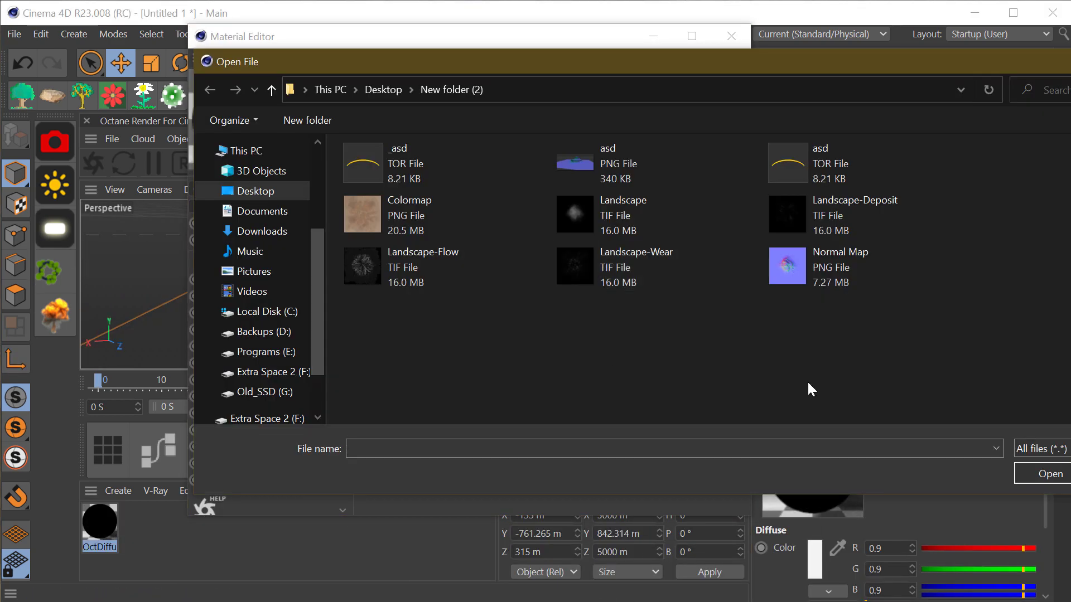
pyautogui.doubleClick(357, 208)
pyautogui.click(223, 329)
pyautogui.click(420, 105)
pyautogui.click(444, 141)
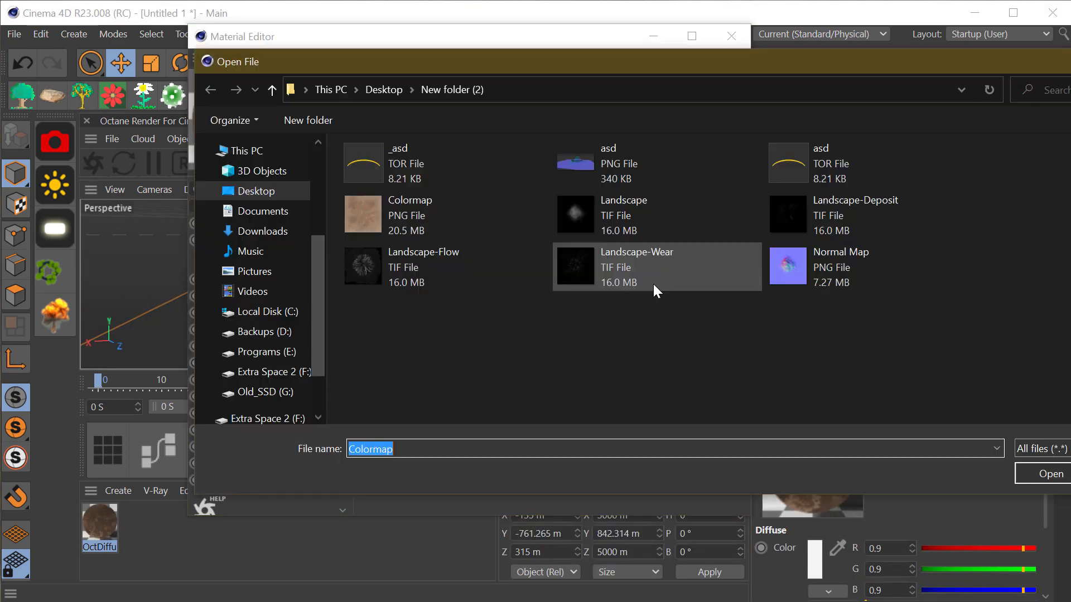
pyautogui.doubleClick(654, 283)
# Step: Add an Octane daylight, apply the material to the Plane, and angle the light and terrain
pyautogui.click(741, 468)
pyautogui.click(731, 36)
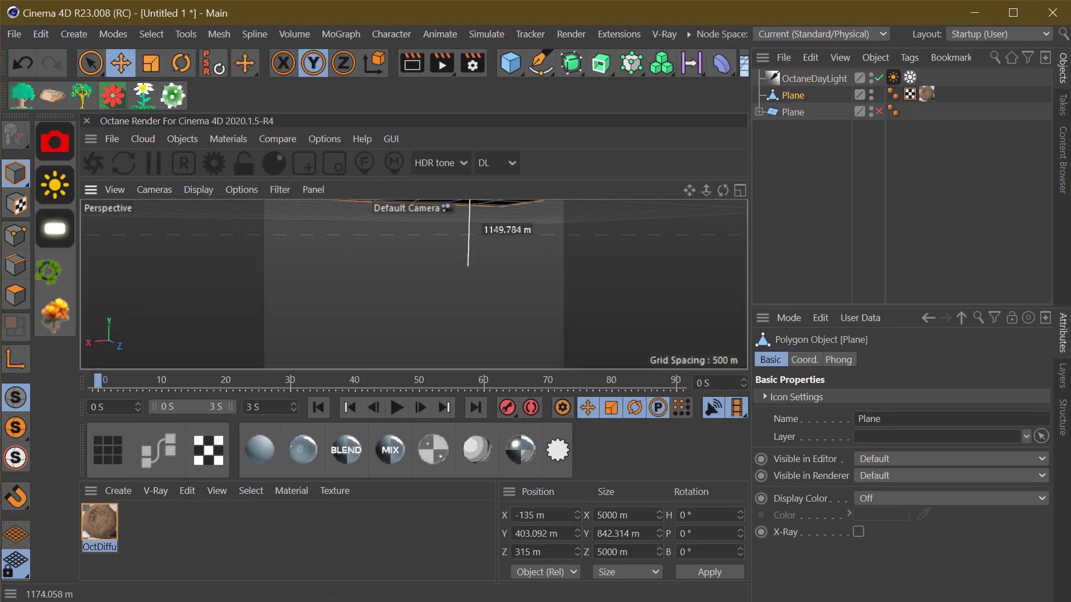
pyautogui.moveTo(556, 255)
pyautogui.mouseDown()
pyautogui.moveTo(471, 199)
pyautogui.moveTo(443, 218)
pyautogui.mouseUp()
pyautogui.click(184, 64)
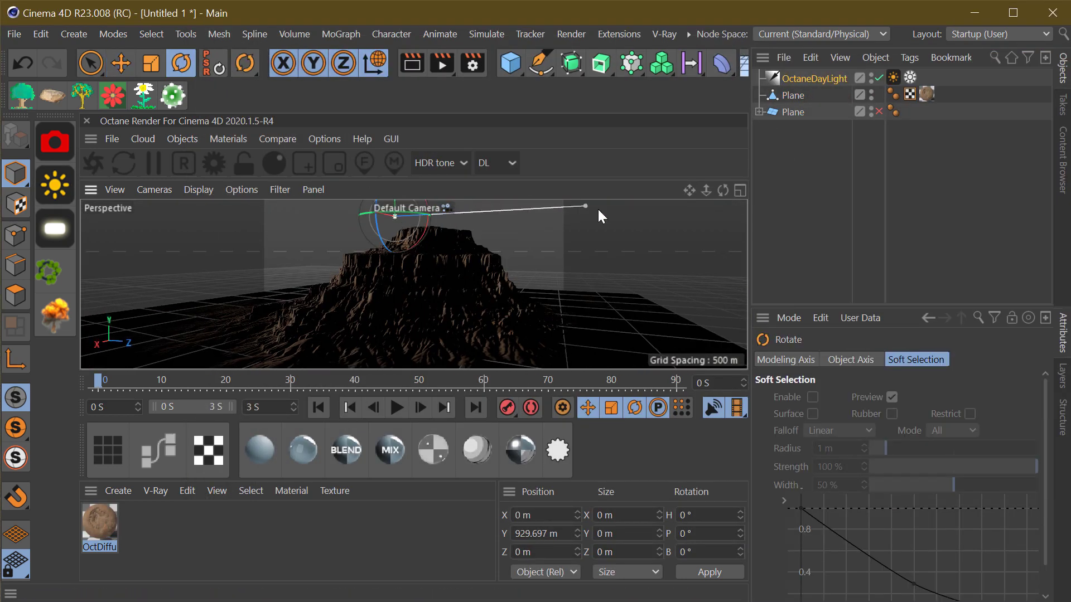
pyautogui.moveTo(598, 210); pyautogui.dragTo(392, 233)
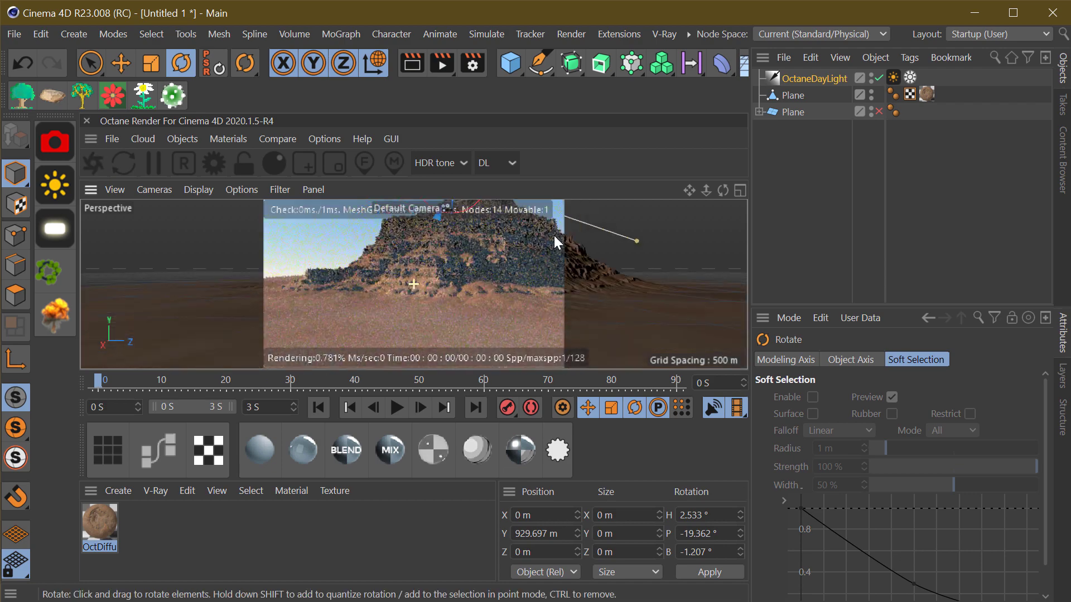
pyautogui.click(432, 319)
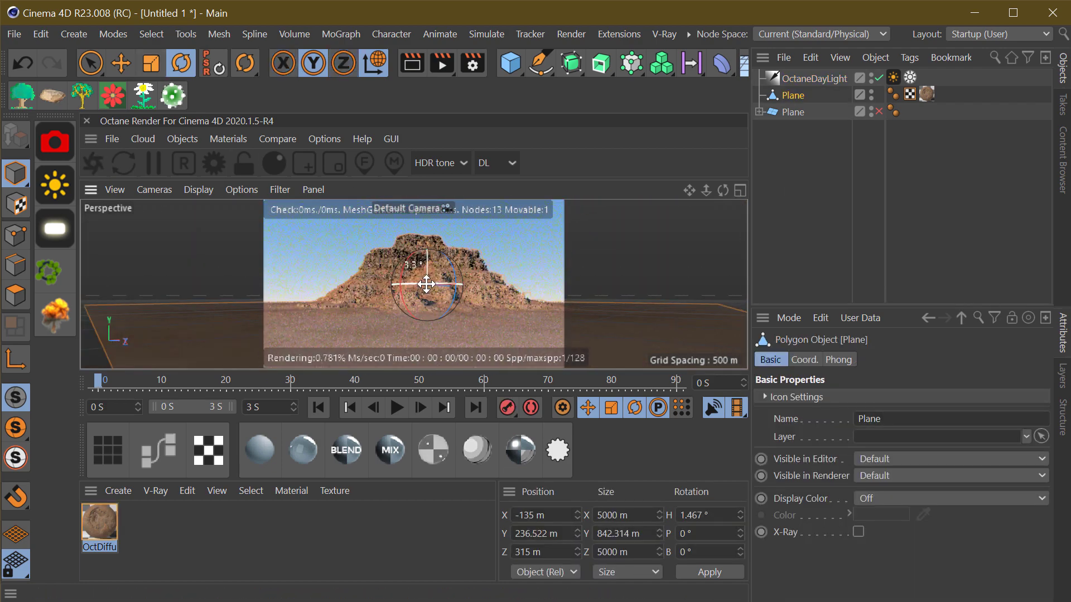
pyautogui.moveTo(425, 282)
pyautogui.mouseDown()
pyautogui.moveTo(686, 285)
pyautogui.moveTo(448, 295)
pyautogui.mouseUp()
pyautogui.scroll(3, 433, 319)
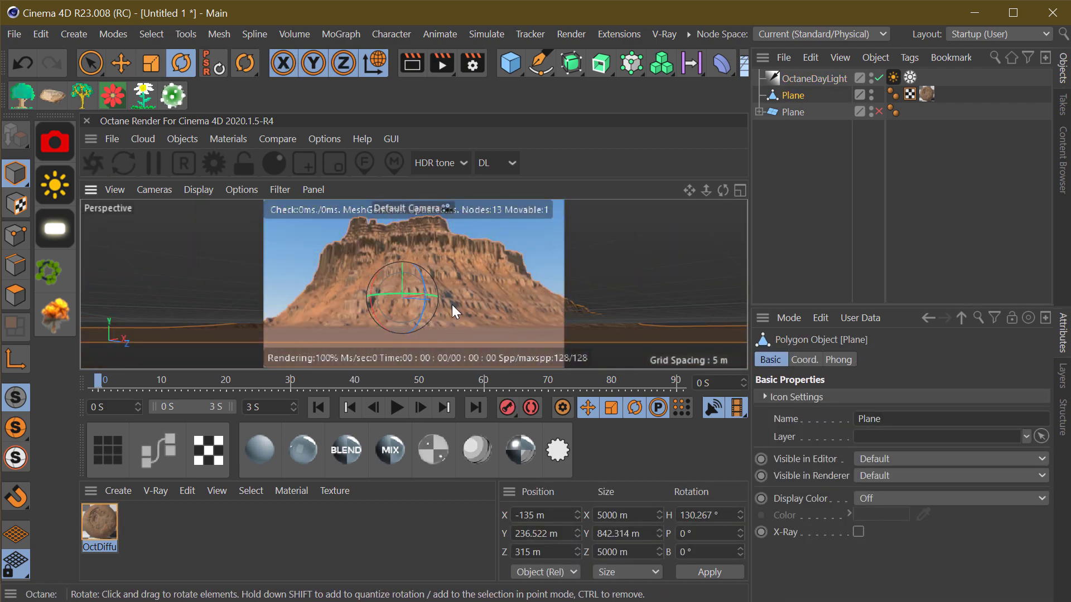
pyautogui.scroll(5, 453, 323)
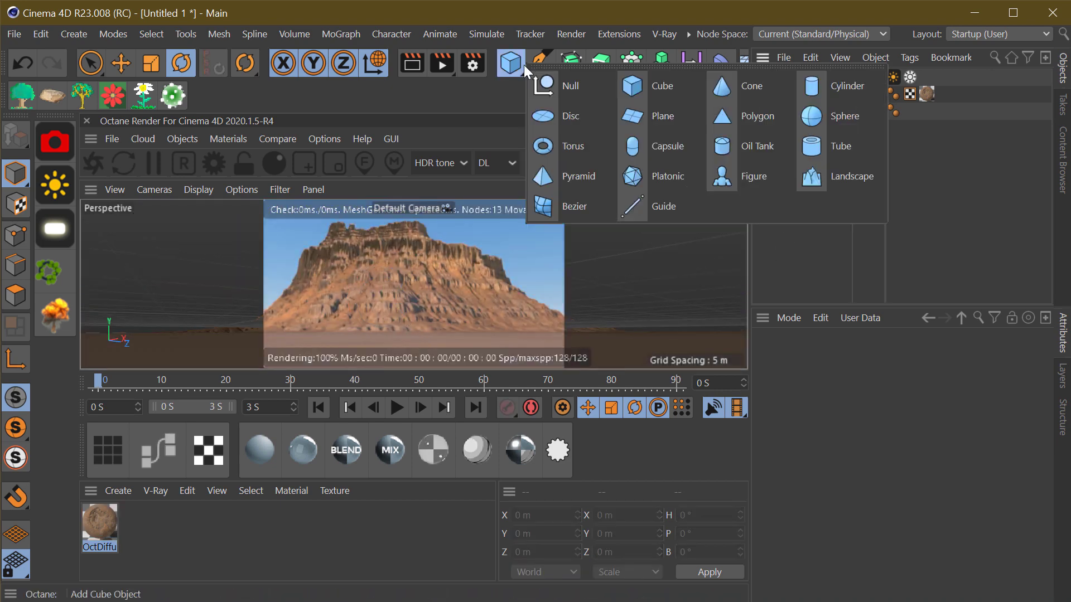
# Step: Add a human Figure, centre its axis, and place it on the ground before the mesa
pyautogui.moveTo(519, 64); pyautogui.dragTo(725, 174)
pyautogui.click(219, 34)
pyautogui.click(467, 484)
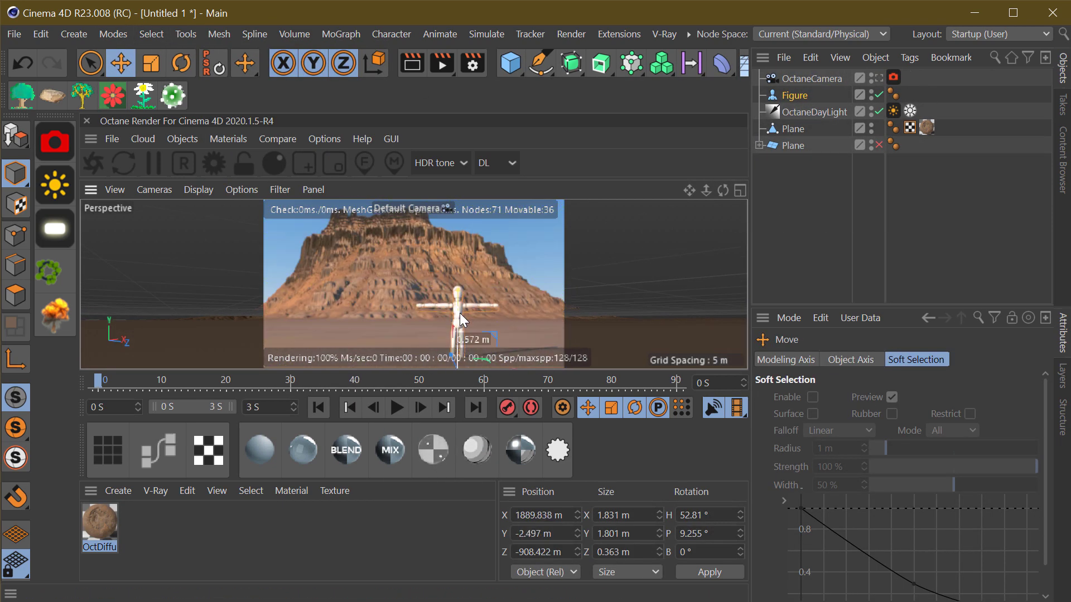
pyautogui.moveTo(459, 313); pyautogui.dragTo(459, 269)
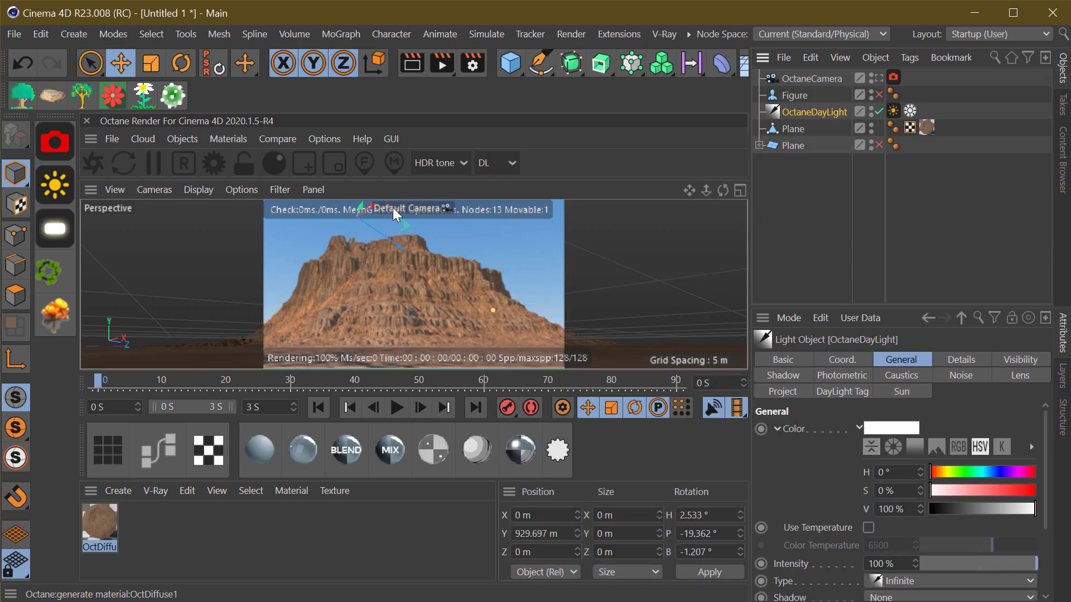
# Step: Rotate the daylight, move it to the top of the list, and use the Hosek Wilkie model
pyautogui.press('r')
pyautogui.moveTo(445, 292); pyautogui.dragTo(396, 269)
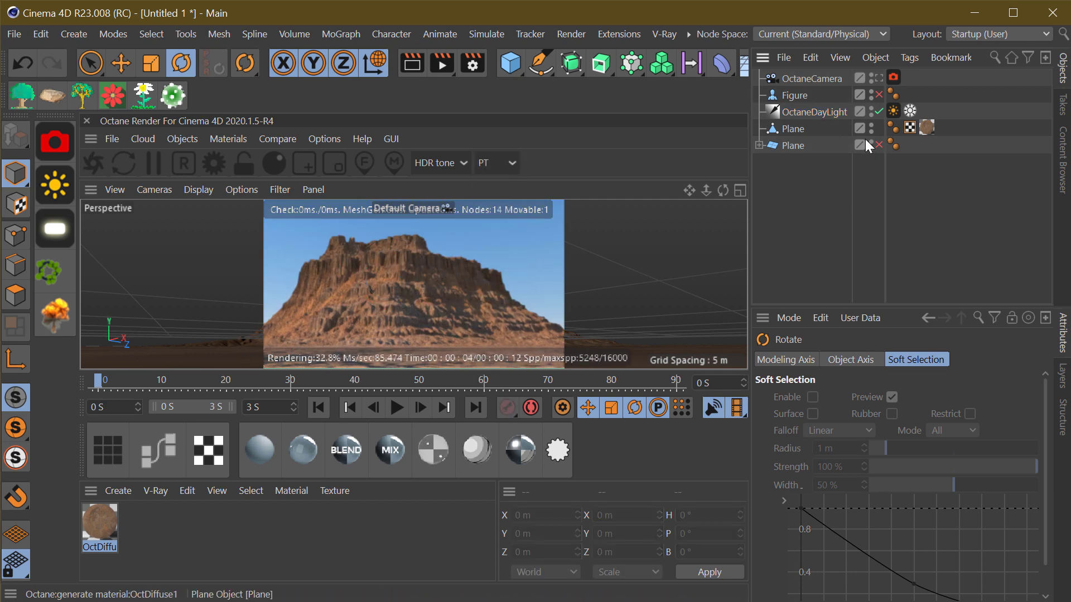
pyautogui.moveTo(801, 146); pyautogui.dragTo(821, 85)
pyautogui.click(904, 578)
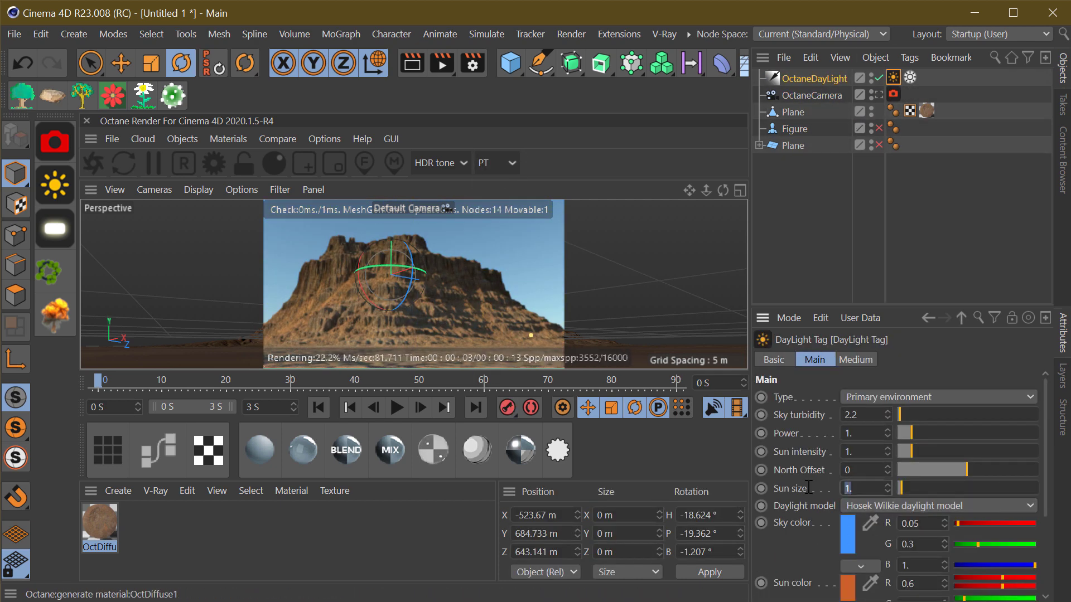
# Step: Give the daylight a scattering medium with step length 100000 and density 0.000178
pyautogui.scroll(-5, 873, 420)
pyautogui.click(856, 359)
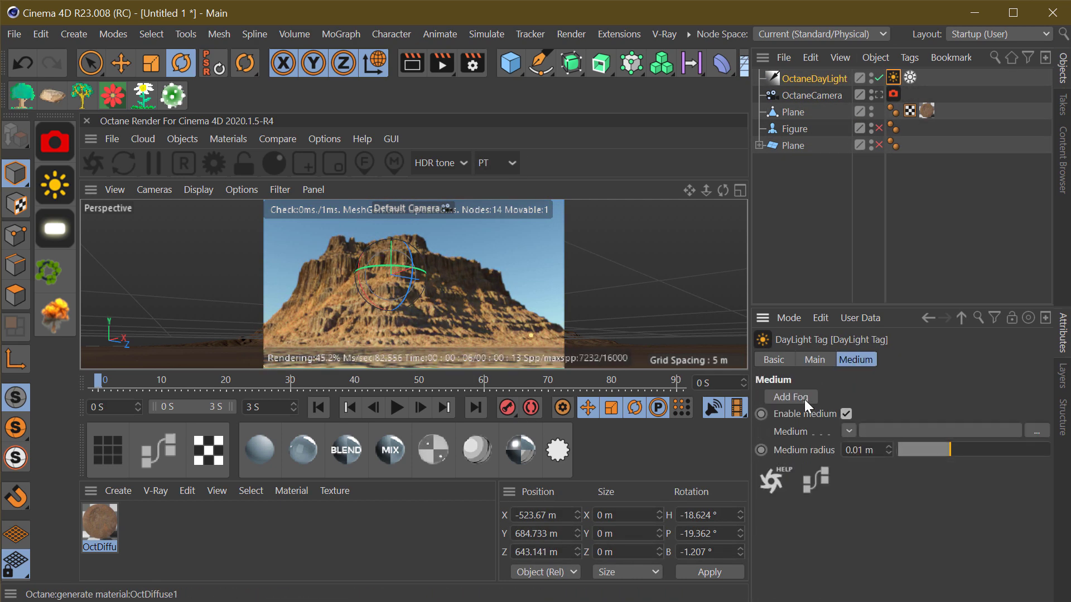
pyautogui.click(846, 414)
pyautogui.click(940, 430)
pyautogui.doubleClick(906, 417)
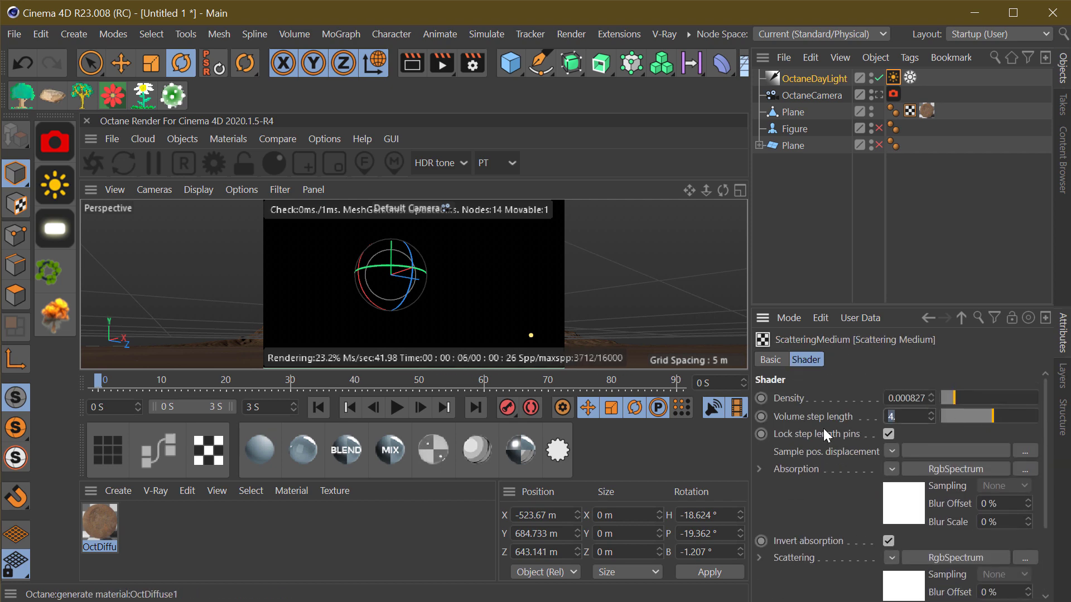
pyautogui.write('100000')
pyautogui.press('Return')
pyautogui.moveTo(952, 403); pyautogui.dragTo(945, 399)
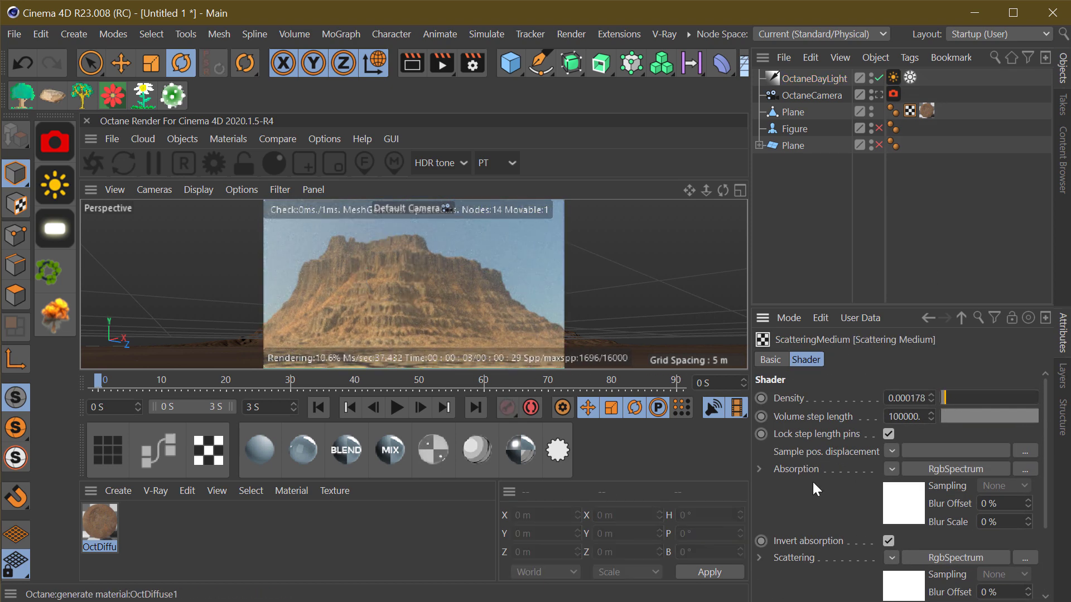
pyautogui.moveTo(750, 190); pyautogui.dragTo(831, 144)
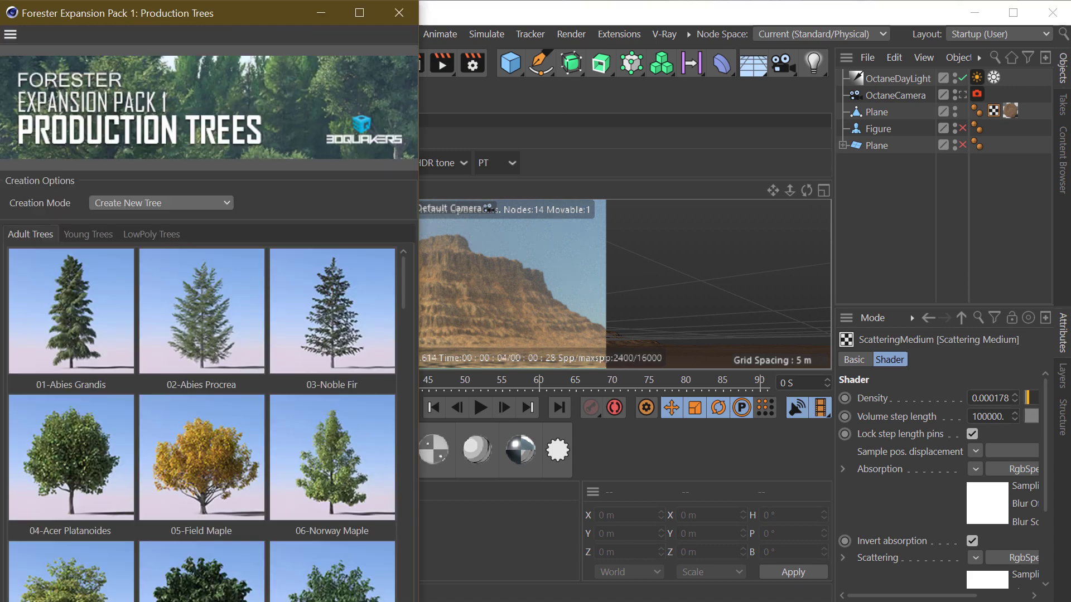
# Step: Add a MultiFlora set to Bromus grass from the library, plus a MultiCloner
pyautogui.scroll(-2, 209, 328)
pyautogui.scroll(-8, 209, 328)
pyautogui.scroll(-7, 210, 328)
pyautogui.click(211, 329)
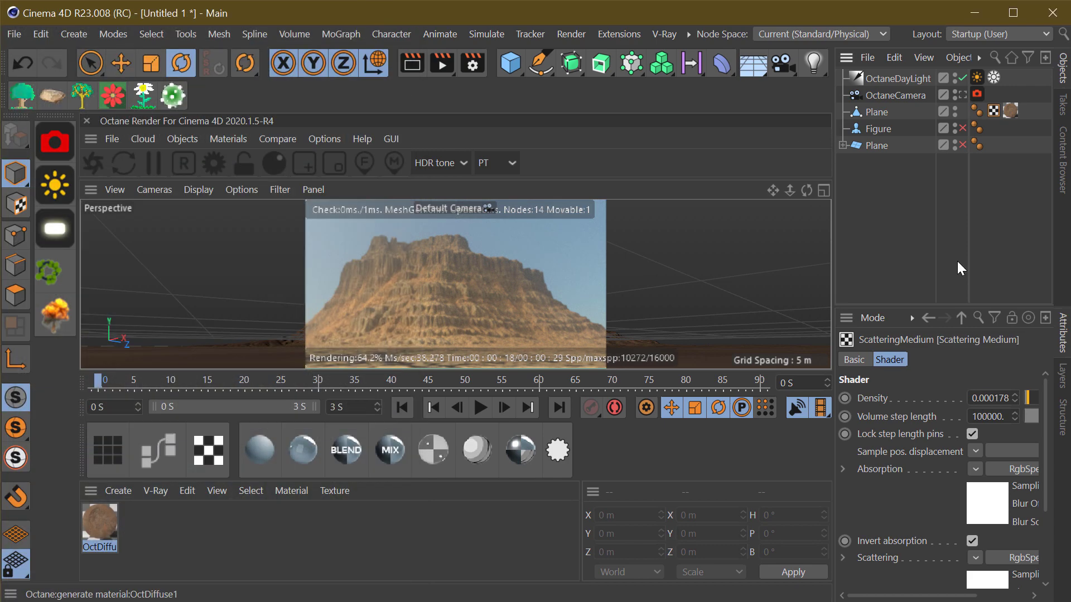
pyautogui.moveTo(835, 440); pyautogui.dragTo(716, 440)
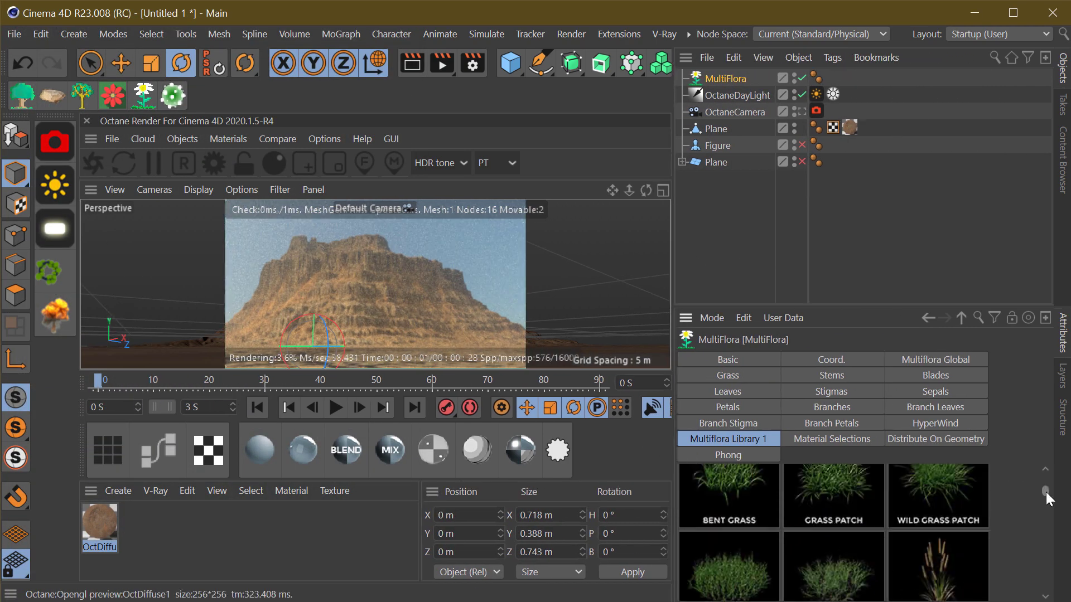
pyautogui.scroll(-3, 1010, 441)
pyautogui.click(938, 535)
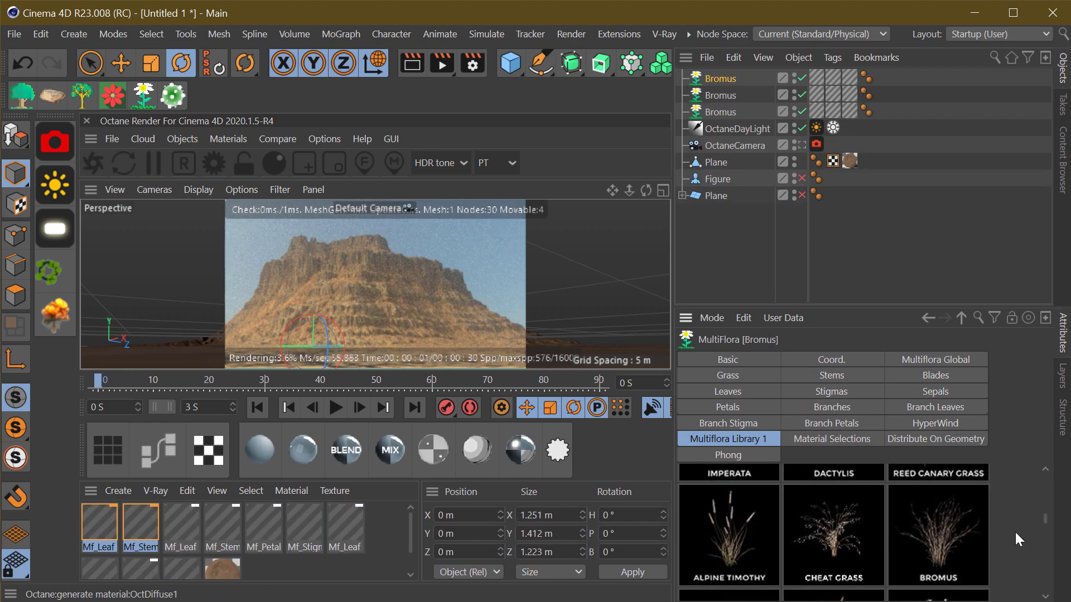
pyautogui.scroll(3, 1020, 505)
pyautogui.click(788, 303)
# Step: Merge the duplicate Mf_Leaf and Mf_Stem materials and select the three Bromus objects
pyautogui.click(849, 94)
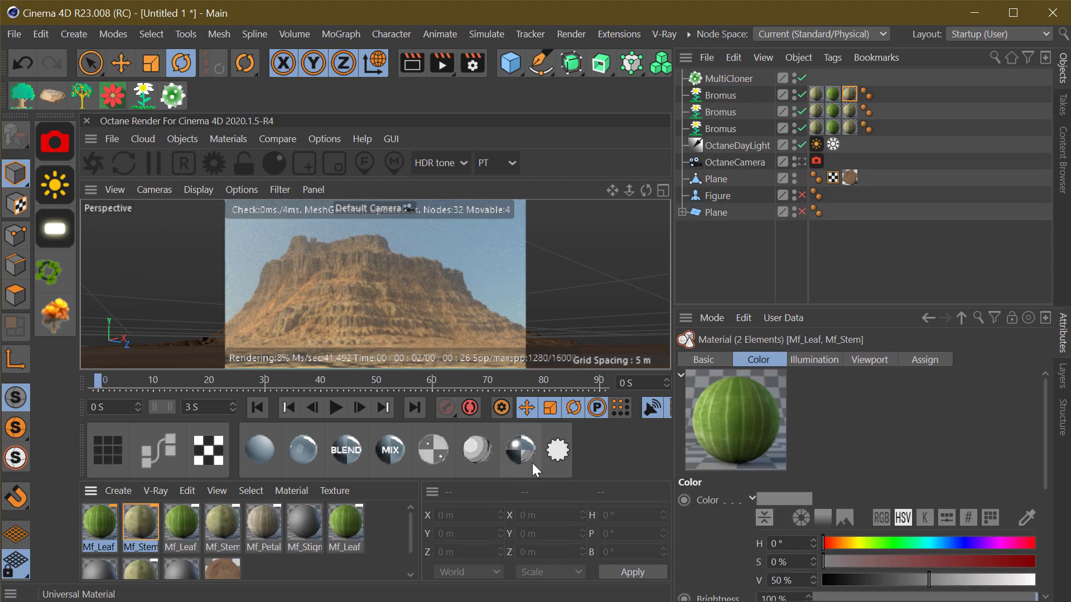
pyautogui.rightClick(610, 442)
pyautogui.press('Escape')
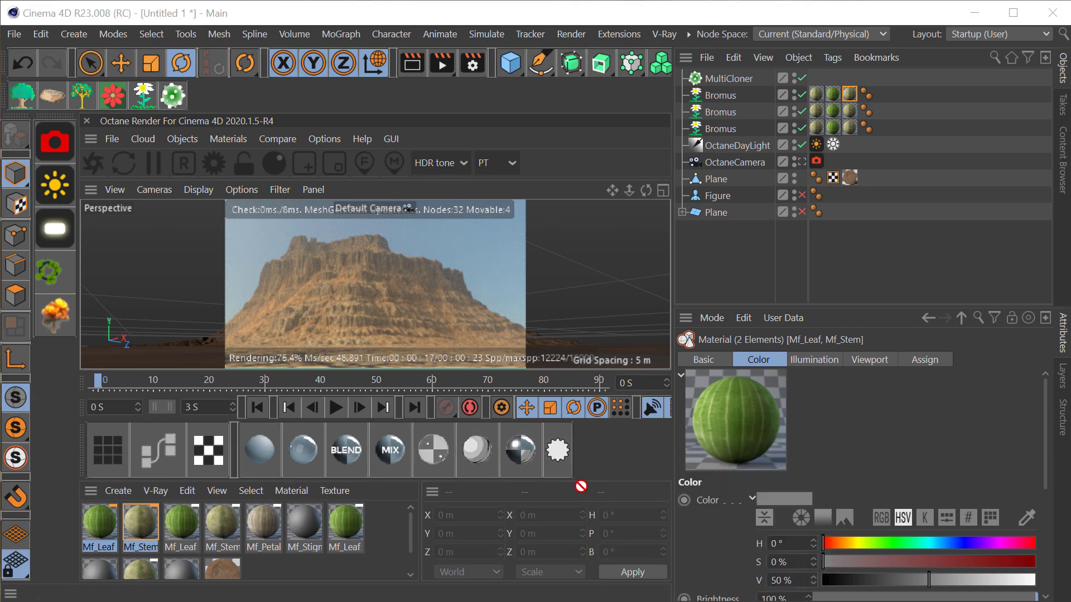
pyautogui.moveTo(580, 486); pyautogui.dragTo(595, 449)
pyautogui.click(818, 94)
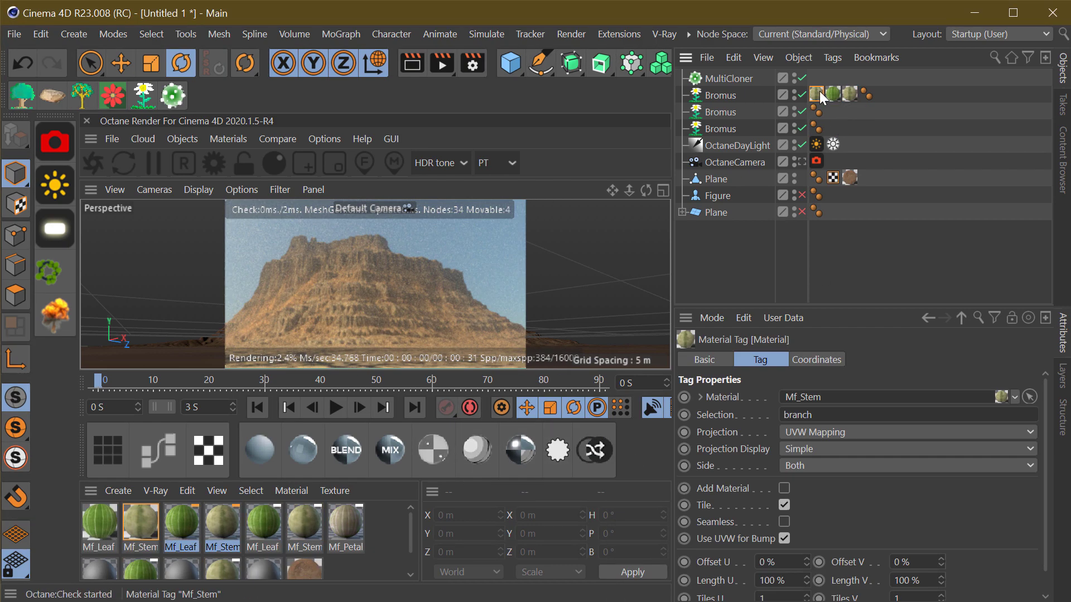
pyautogui.click(216, 490)
pyautogui.click(246, 557)
pyautogui.click(955, 231)
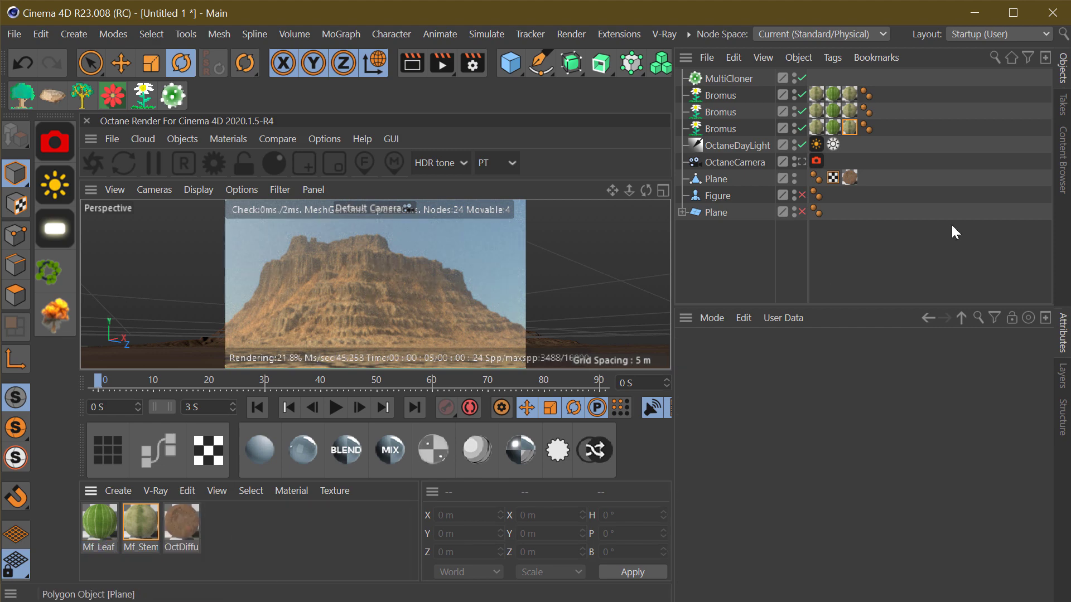
pyautogui.click(729, 78)
# Step: Enable Clip To Camera Frustum on the MultiCloner with a far clip distance of 200000
pyautogui.moveTo(1046, 424)
pyautogui.mouseDown()
pyautogui.moveTo(1048, 504)
pyautogui.moveTo(1045, 425)
pyautogui.mouseUp()
pyautogui.scroll(-5, 1002, 478)
pyautogui.scroll(-5, 920, 507)
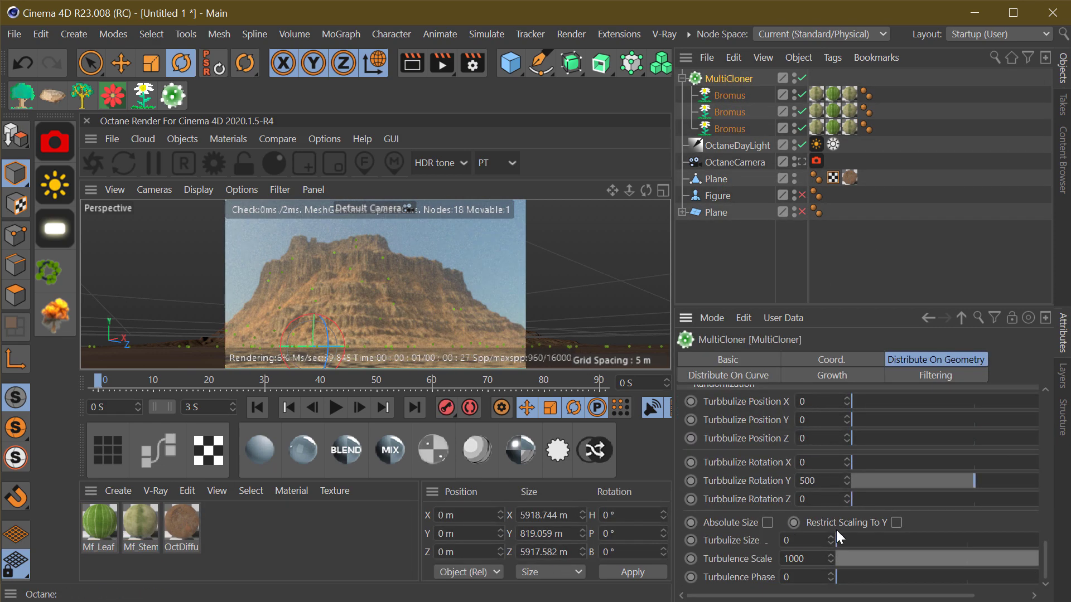
pyautogui.scroll(5, 836, 536)
pyautogui.scroll(5, 864, 530)
pyautogui.scroll(3, 921, 524)
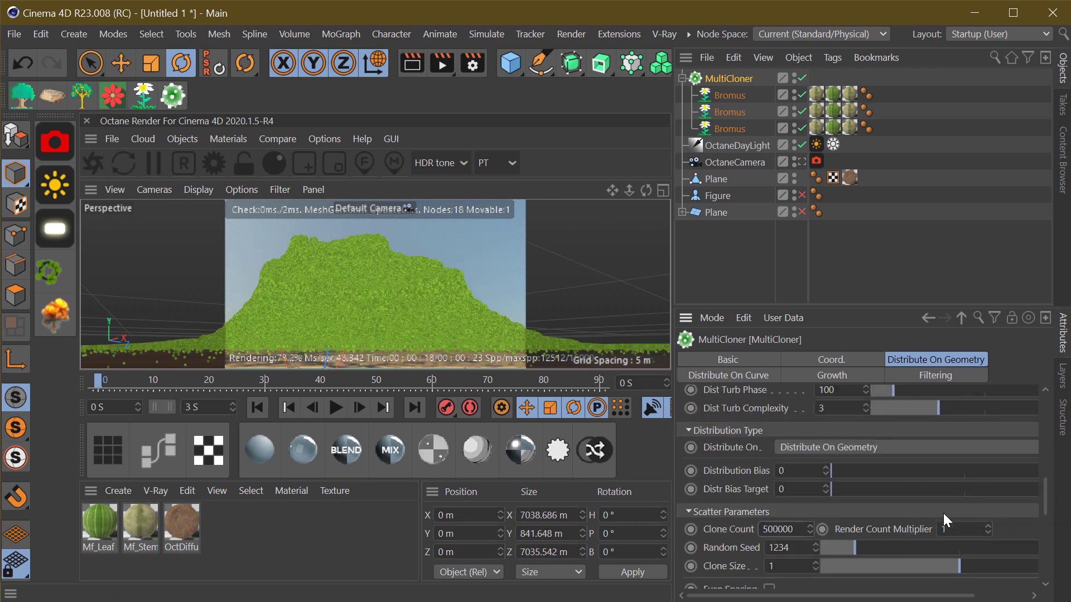
pyautogui.click(935, 375)
pyautogui.click(809, 430)
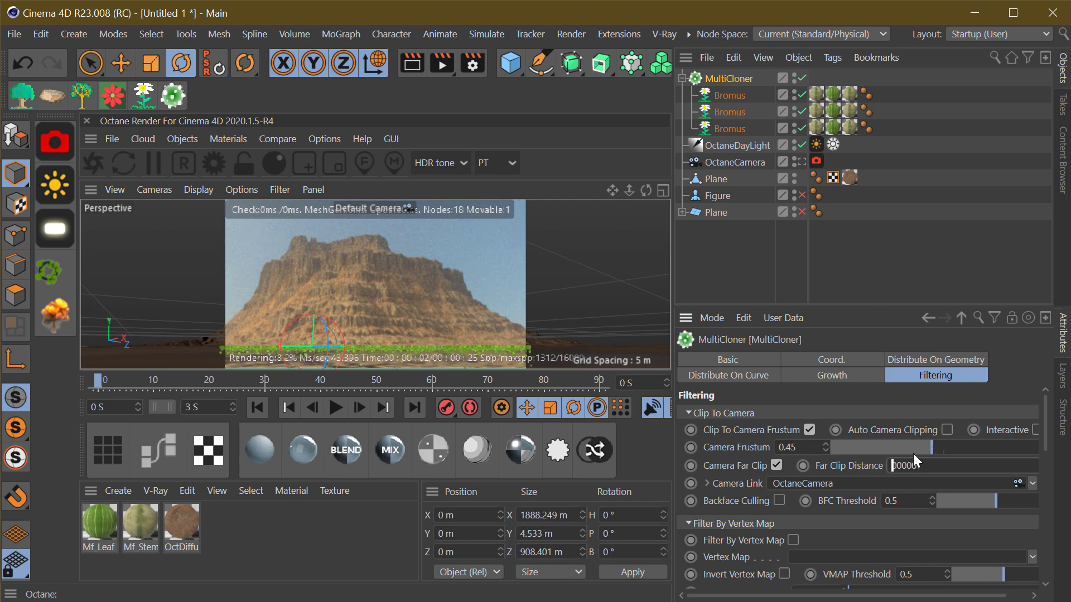
pyautogui.write('2')
pyautogui.press('Return')
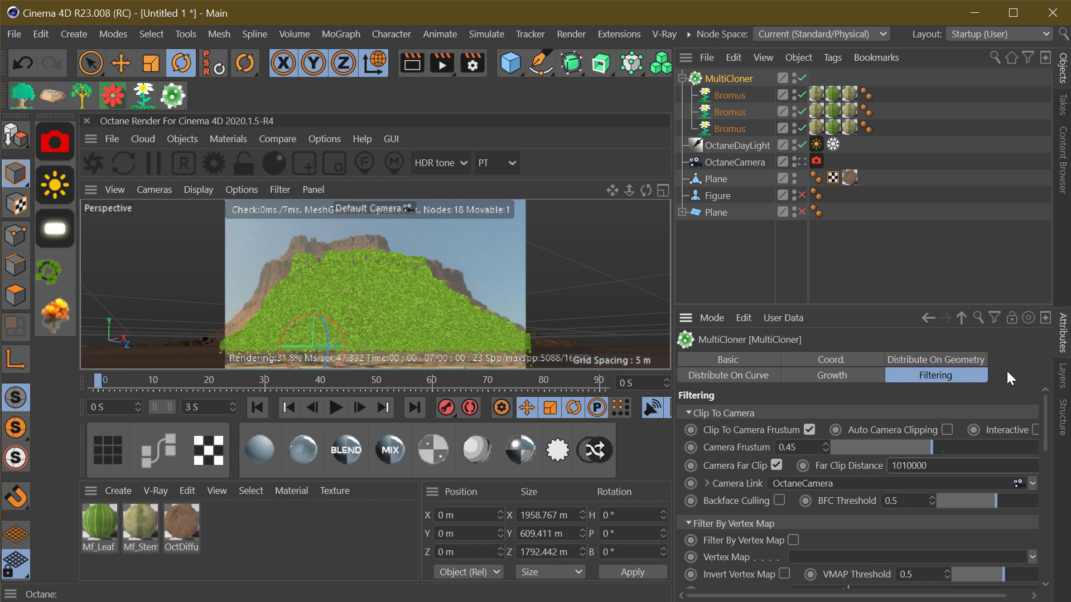
pyautogui.scroll(-10, 1038, 502)
pyautogui.scroll(5, 1048, 440)
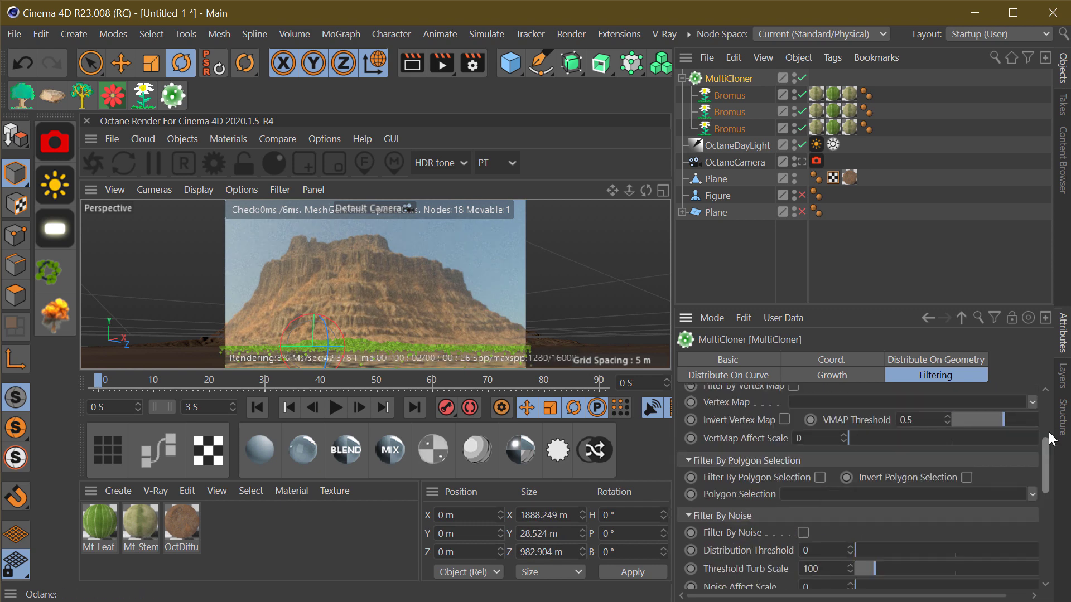
pyautogui.click(971, 361)
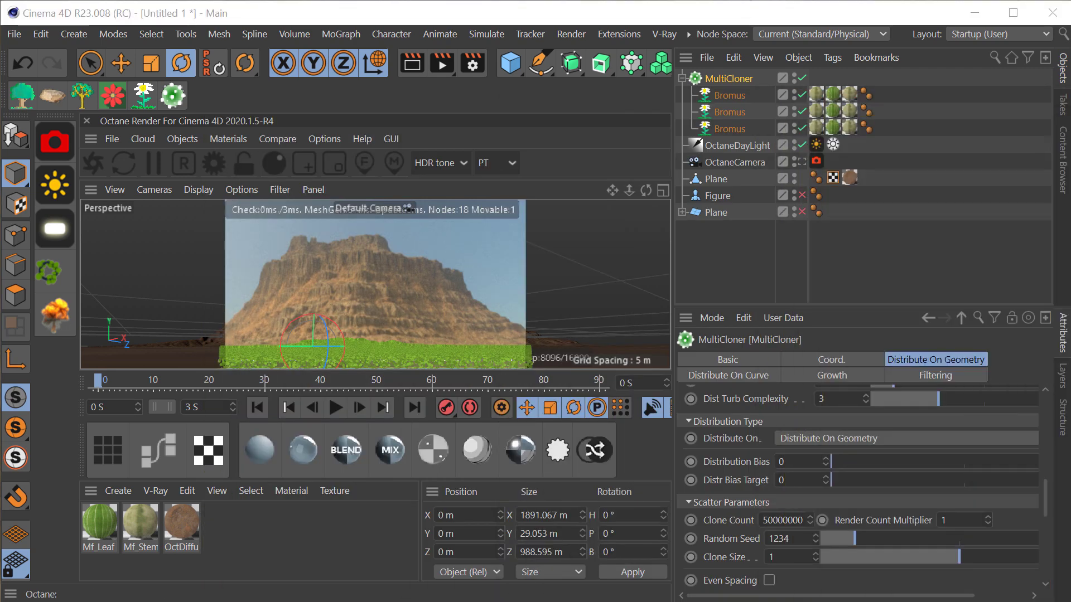
# Step: Create an OctaneSky environment using the 395-hdri-skies-com.hdr image texture
pyautogui.click(182, 139)
pyautogui.click(246, 180)
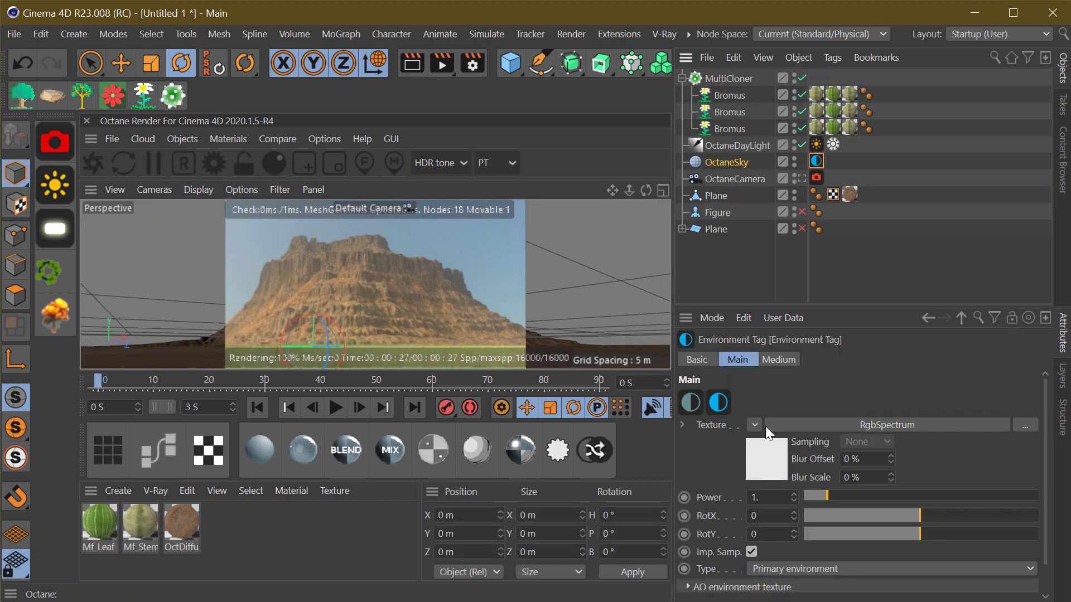
pyautogui.click(754, 425)
pyautogui.click(779, 459)
pyautogui.press('Escape')
pyautogui.moveTo(861, 437); pyautogui.dragTo(864, 398)
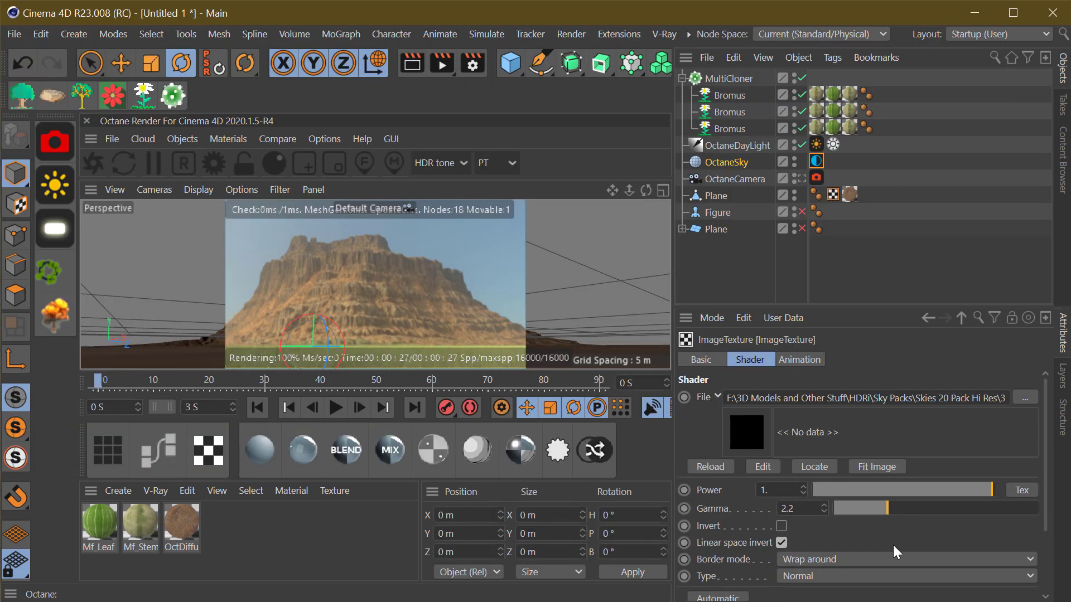
# Step: Rotate the HDR sky horizontally and review the sky image texture's type settings
pyautogui.click(816, 144)
pyautogui.scroll(-5, 866, 520)
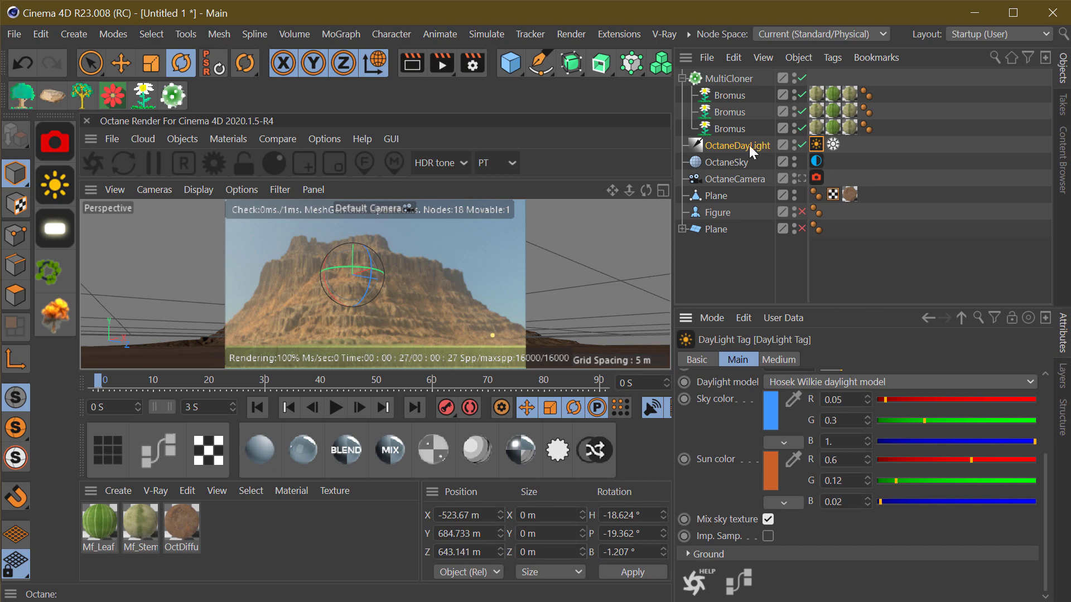
pyautogui.click(873, 275)
pyautogui.click(816, 161)
pyautogui.moveTo(949, 514); pyautogui.dragTo(912, 533)
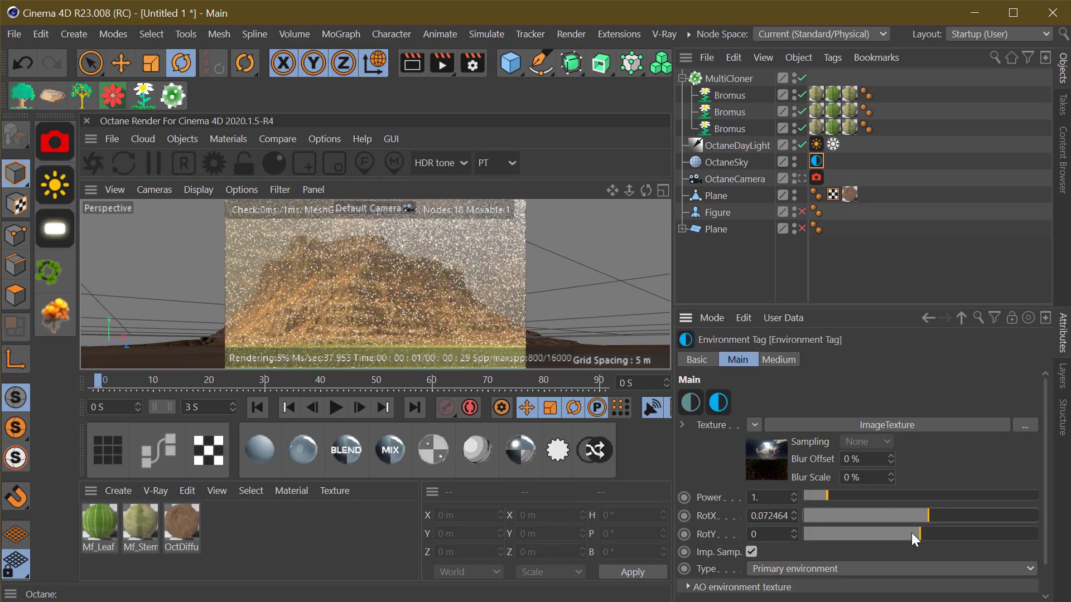
pyautogui.click(887, 425)
pyautogui.click(872, 524)
pyautogui.click(790, 548)
pyautogui.scroll(-1, 710, 520)
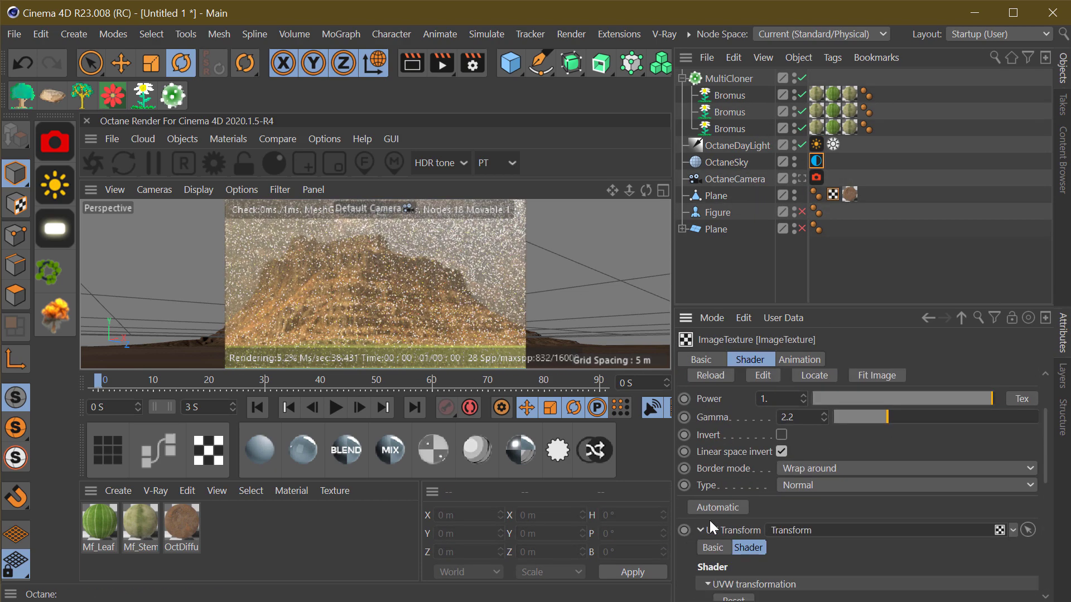
pyautogui.scroll(-5, 853, 471)
pyautogui.moveTo(920, 498); pyautogui.dragTo(956, 501)
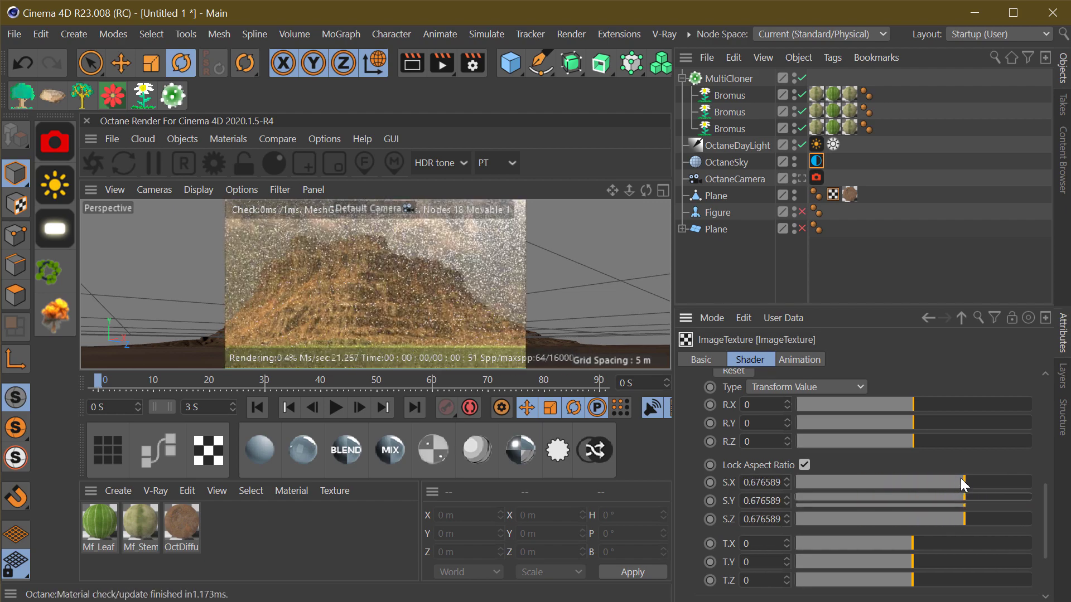
# Step: Keep the current HDR file and fine-tune the sky's RotX rotation
pyautogui.click(819, 165)
pyautogui.click(878, 484)
pyautogui.click(1027, 401)
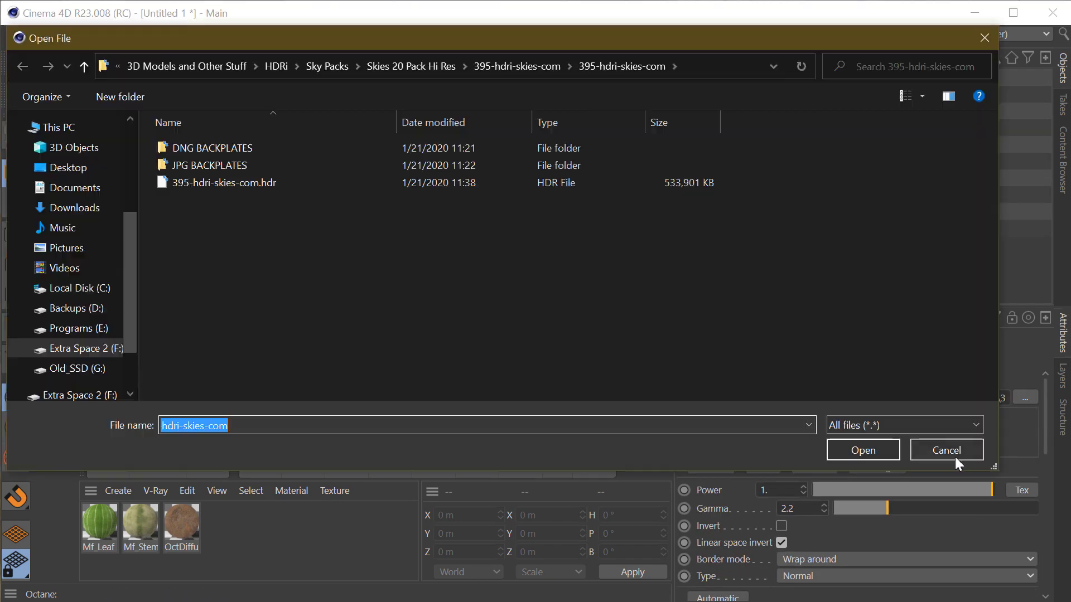
pyautogui.click(955, 456)
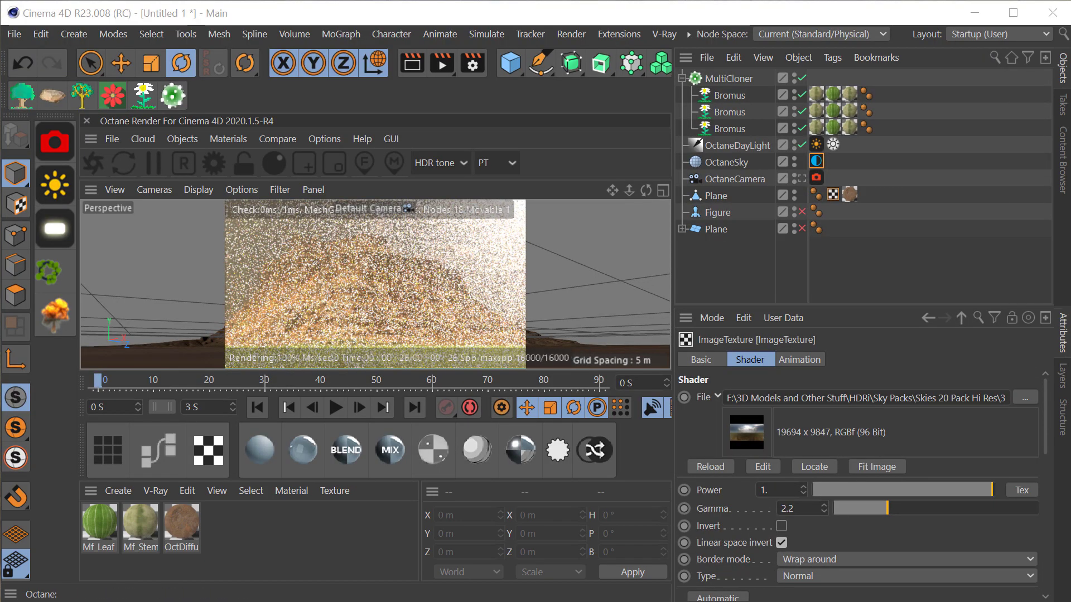
pyautogui.scroll(-5, 866, 364)
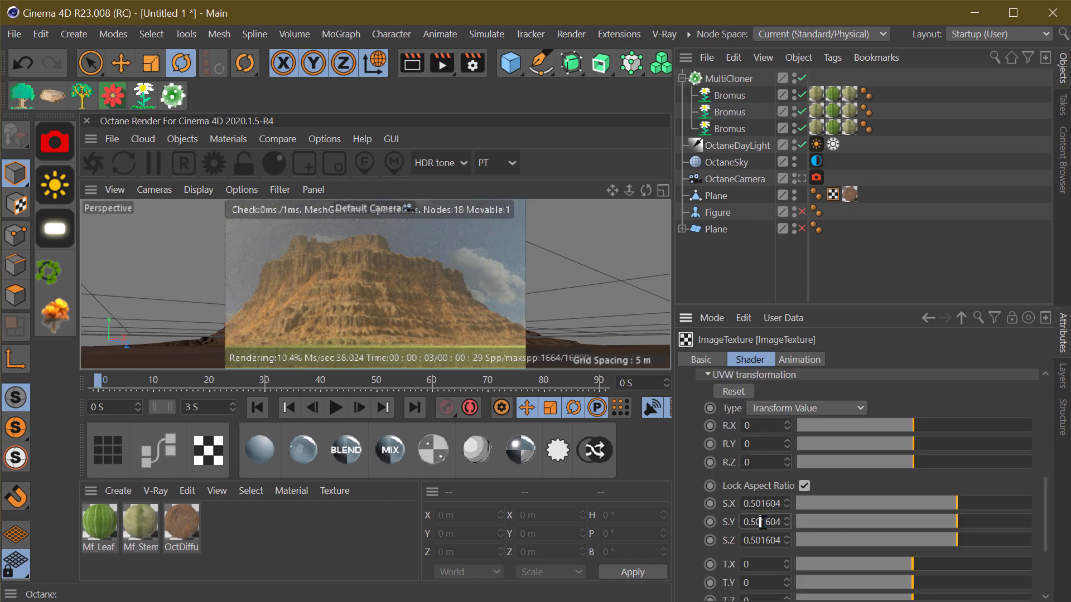
pyautogui.scroll(5, 945, 417)
pyautogui.click(928, 318)
pyautogui.moveTo(894, 523); pyautogui.dragTo(970, 516)
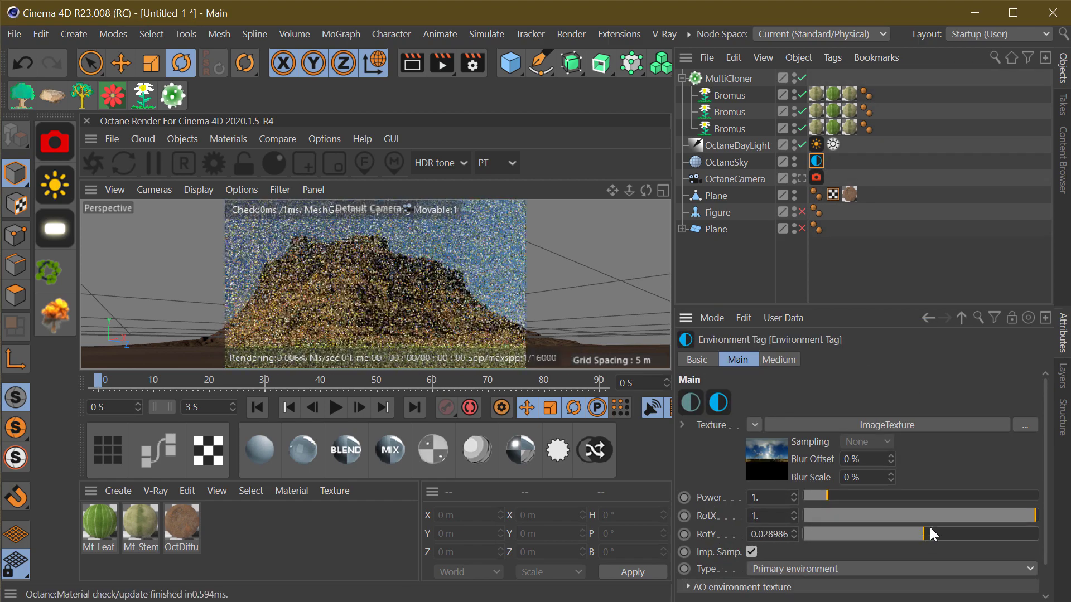
pyautogui.click(1016, 518)
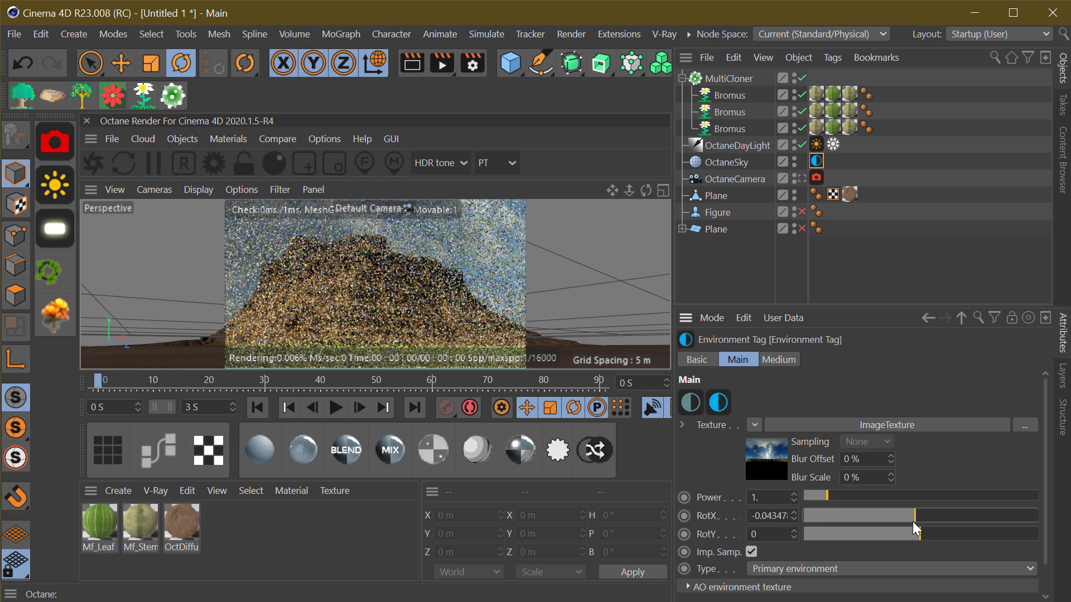
pyautogui.moveTo(1016, 522); pyautogui.dragTo(909, 521)
pyautogui.click(894, 264)
# Step: Insert a ColorCorrection (hue -0.31868, saturation 0.593407) into Mf_Leaf, then re-angle the daylight sun
pyautogui.doubleClick(833, 111)
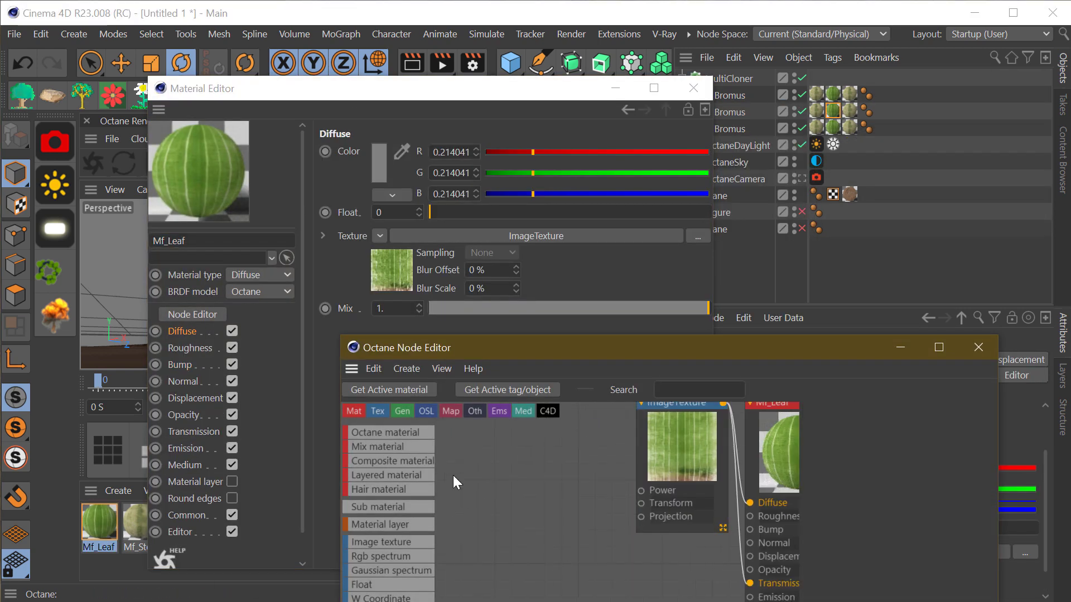
pyautogui.rightClick(530, 567)
pyautogui.scroll(-5, 388, 490)
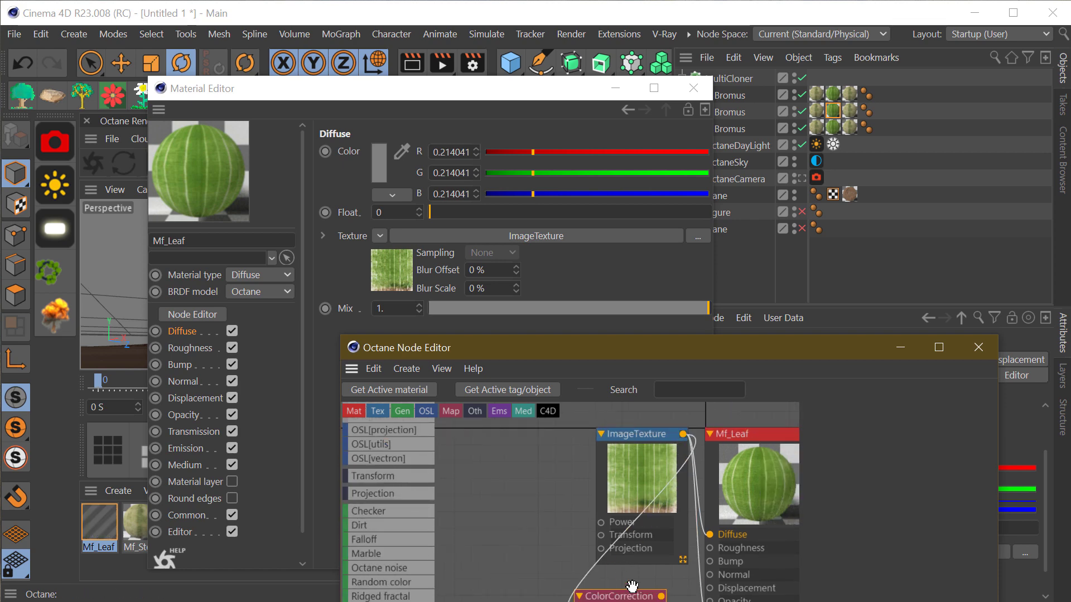
pyautogui.click(625, 585)
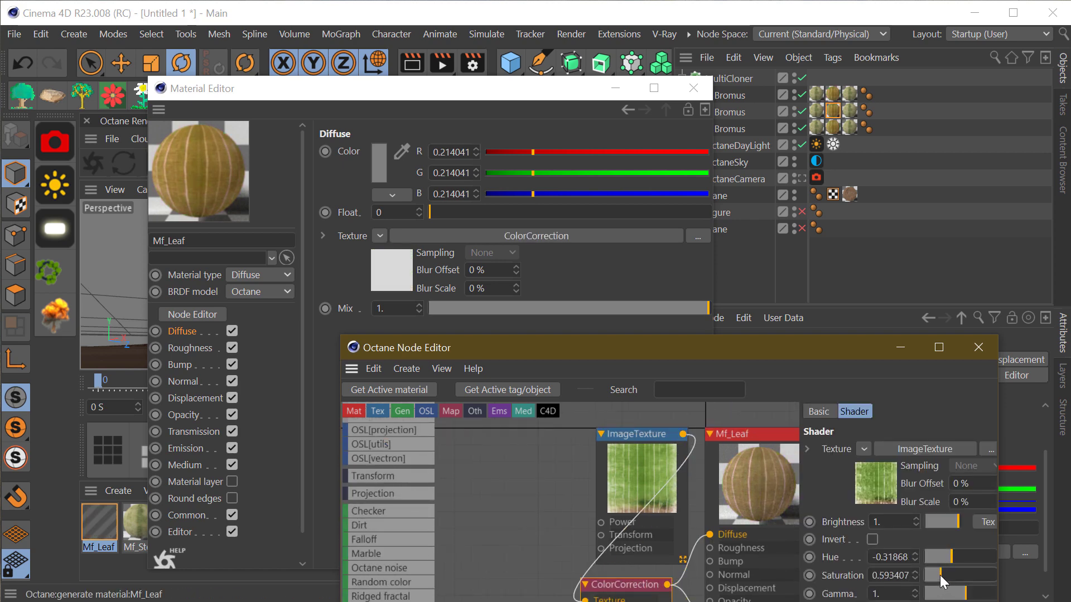
pyautogui.click(979, 347)
pyautogui.click(693, 88)
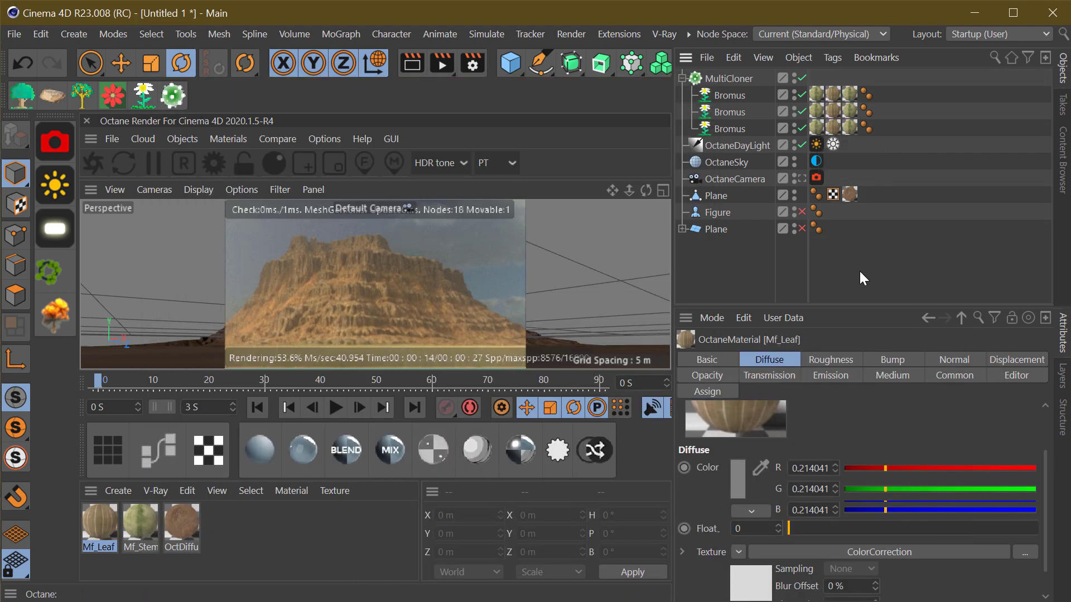
pyautogui.click(737, 145)
pyautogui.moveTo(346, 269); pyautogui.dragTo(341, 267)
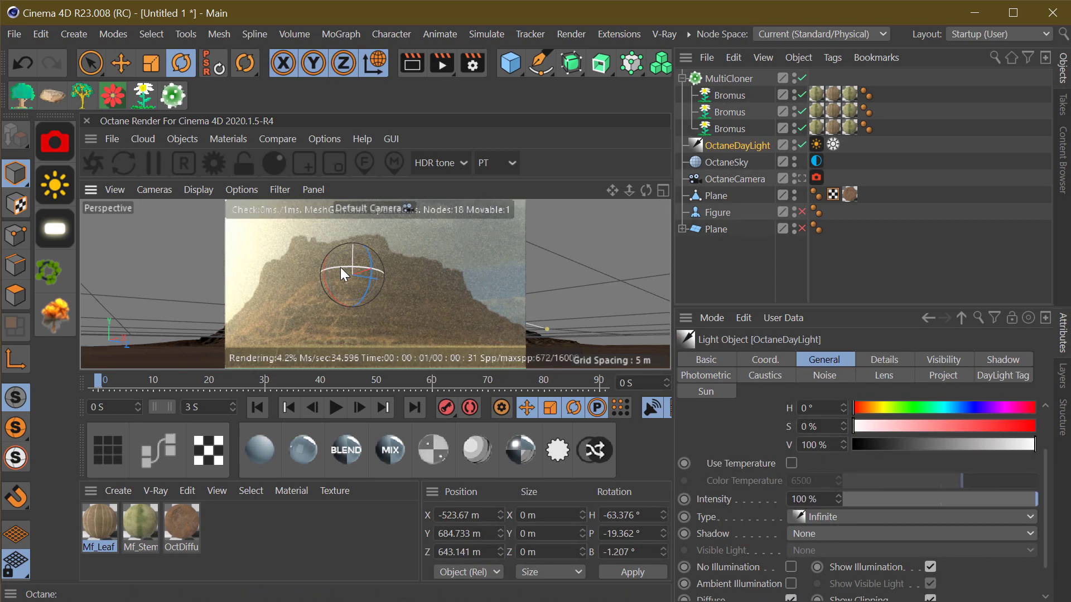
# Step: Nudge the sky rotation, then set Octane to 2000 samples, diffuse depth 5, specular depth 4
pyautogui.click(816, 161)
pyautogui.click(942, 483)
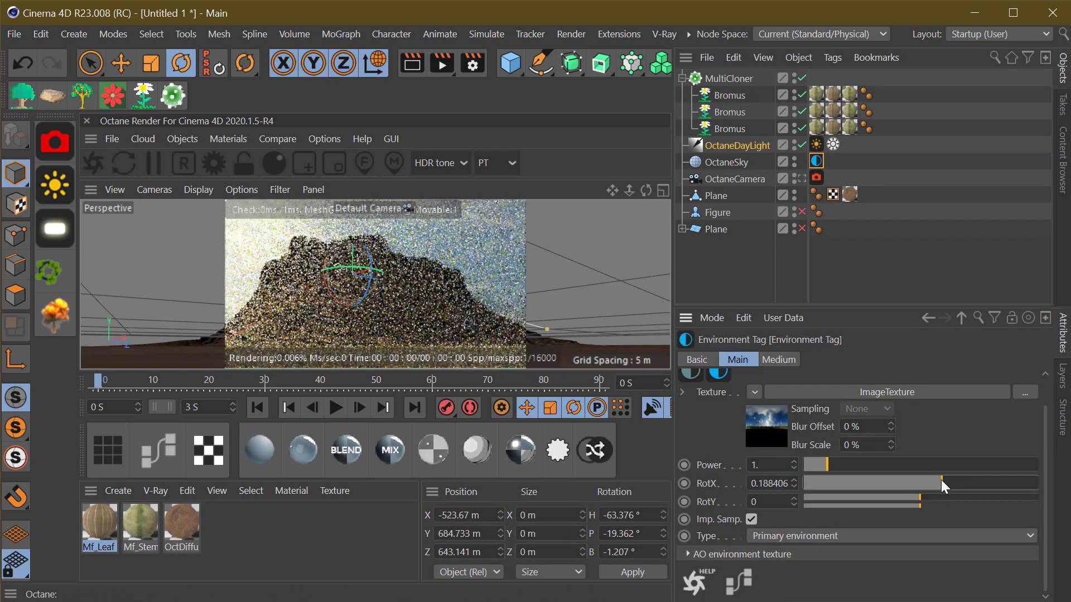
pyautogui.click(858, 265)
pyautogui.click(208, 167)
pyautogui.doubleClick(832, 257)
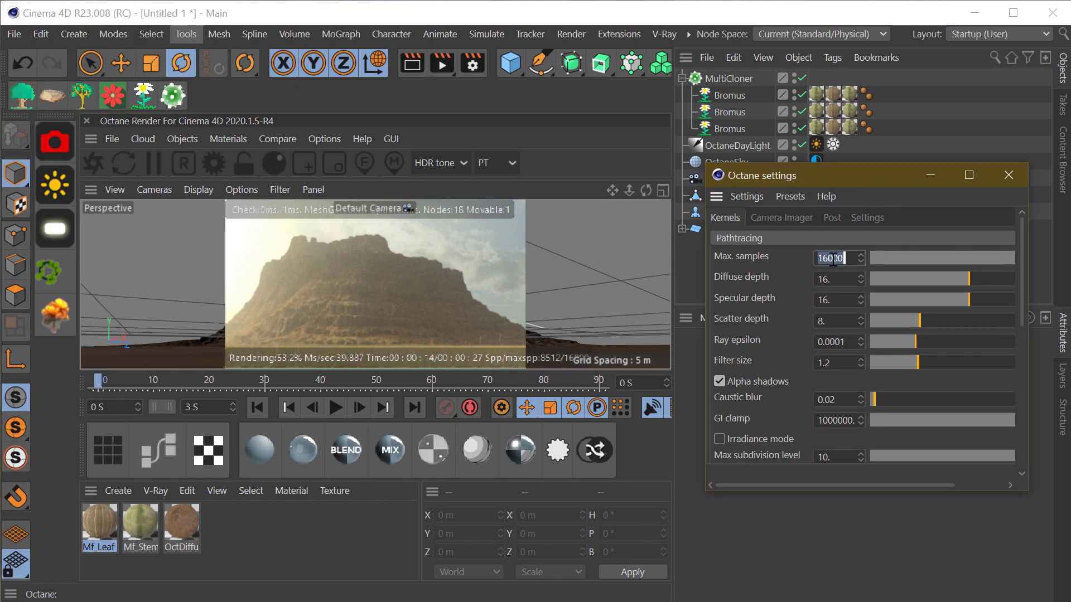
pyautogui.click(944, 299)
pyautogui.moveTo(943, 279); pyautogui.dragTo(919, 279)
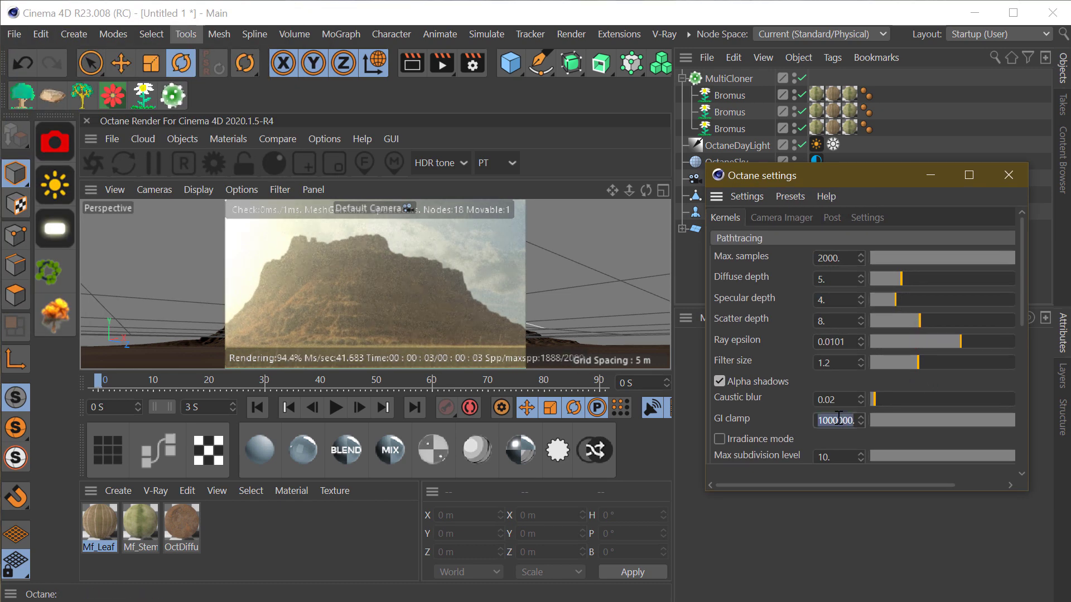
# Step: Lower bloom power to about 11 and raise glare power and glare blur
pyautogui.click(778, 218)
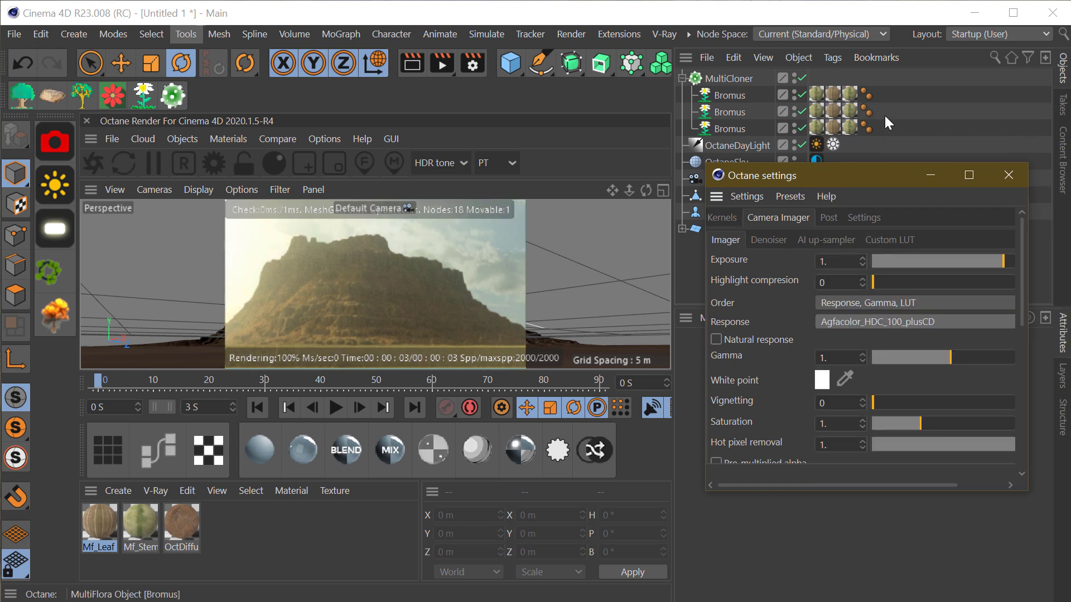
pyautogui.click(769, 240)
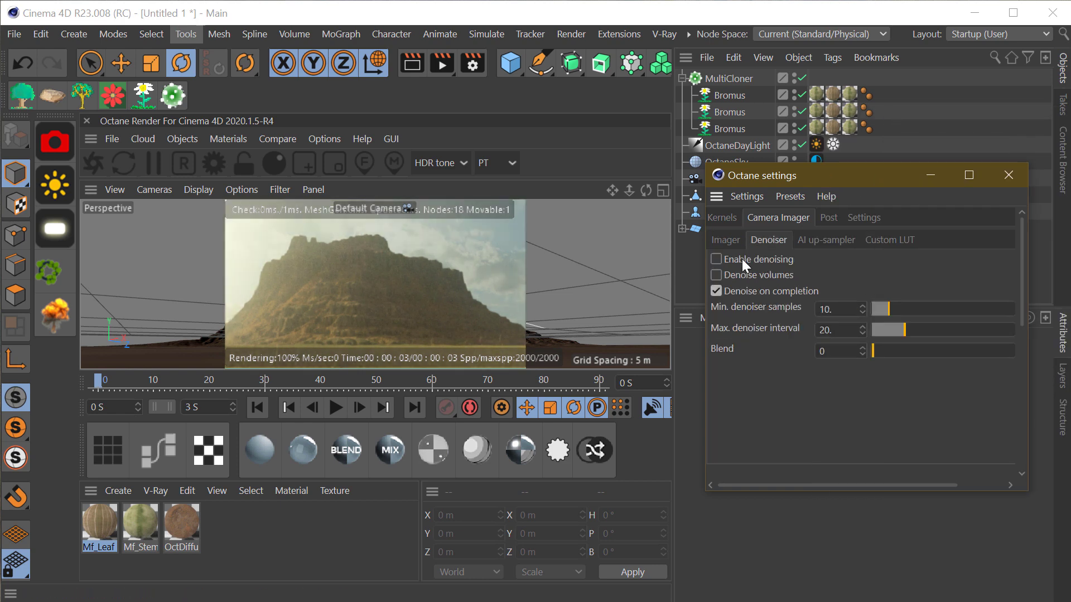
pyautogui.click(829, 217)
pyautogui.moveTo(1015, 256); pyautogui.dragTo(1009, 255)
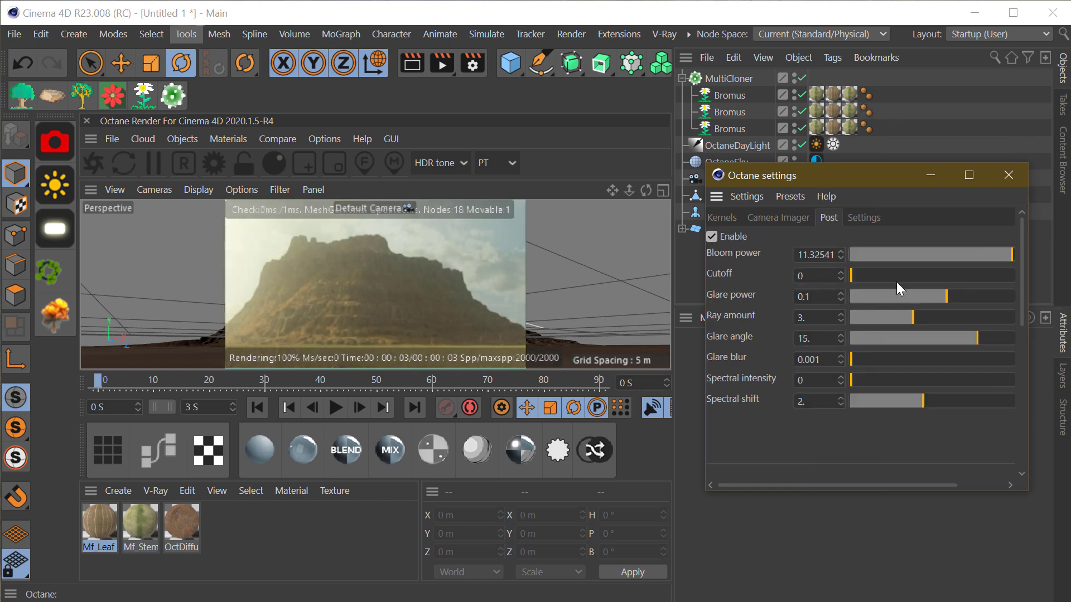
pyautogui.moveTo(897, 283); pyautogui.dragTo(1012, 296)
pyautogui.moveTo(870, 359); pyautogui.dragTo(1010, 359)
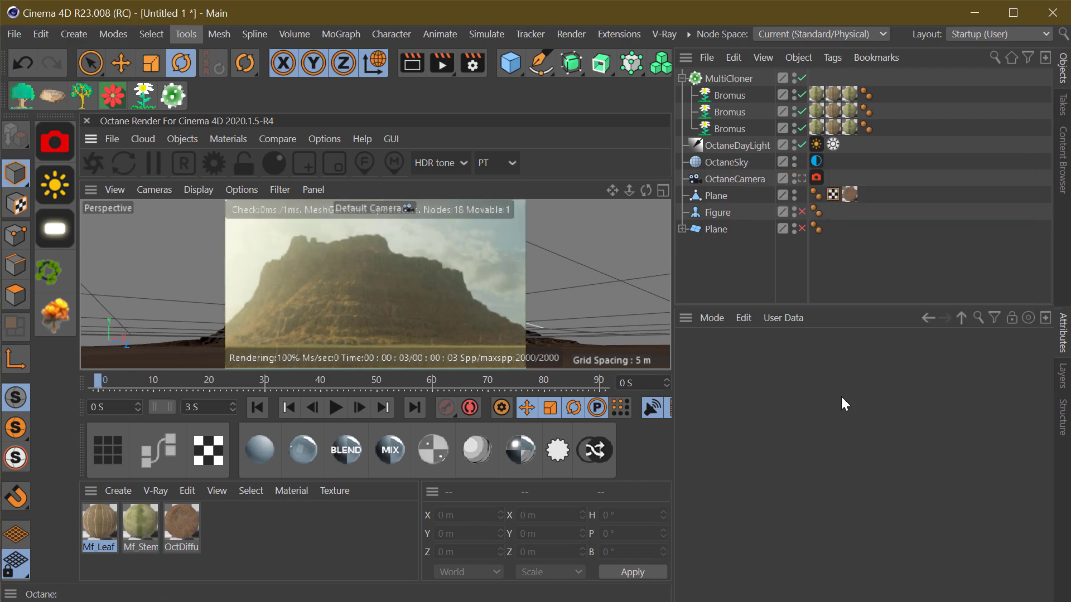
pyautogui.click(324, 139)
pyautogui.click(376, 364)
pyautogui.moveTo(753, 314); pyautogui.dragTo(556, 187)
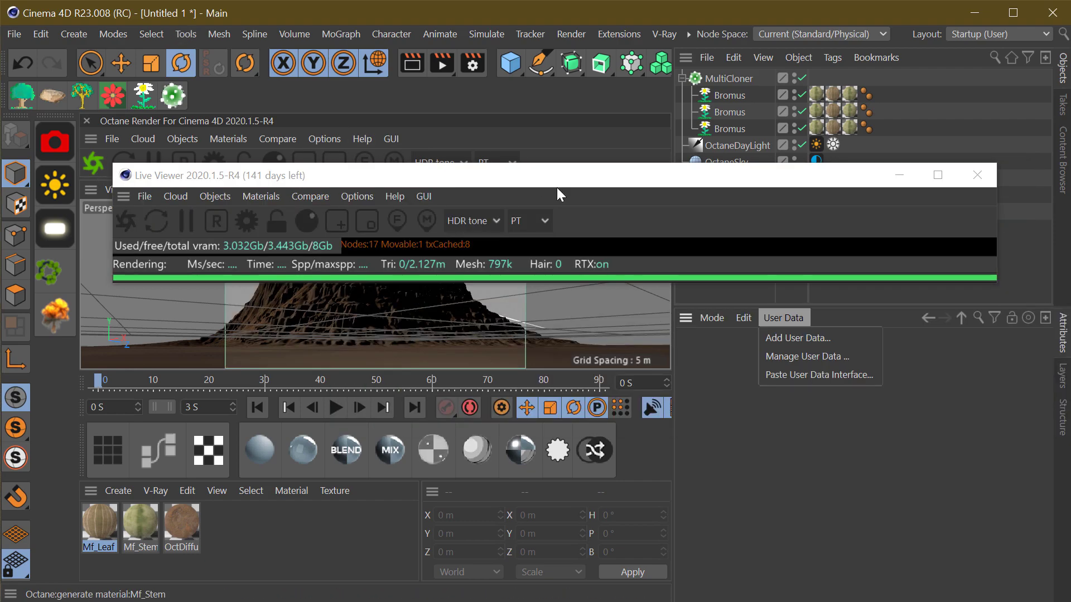
pyautogui.moveTo(596, 357); pyautogui.dragTo(595, 552)
pyautogui.doubleClick(594, 175)
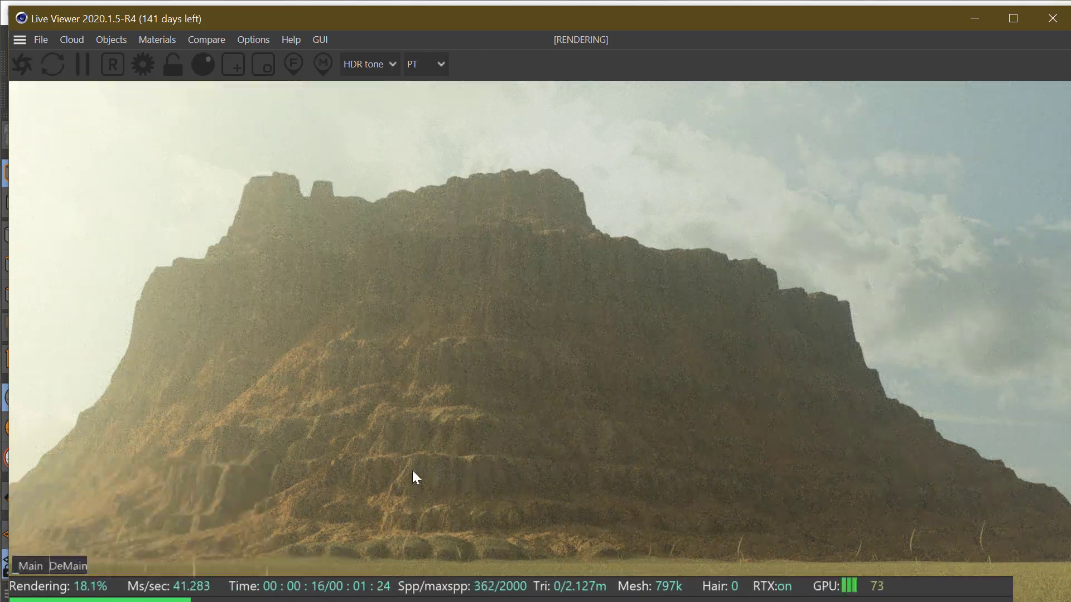
pyautogui.click(339, 565)
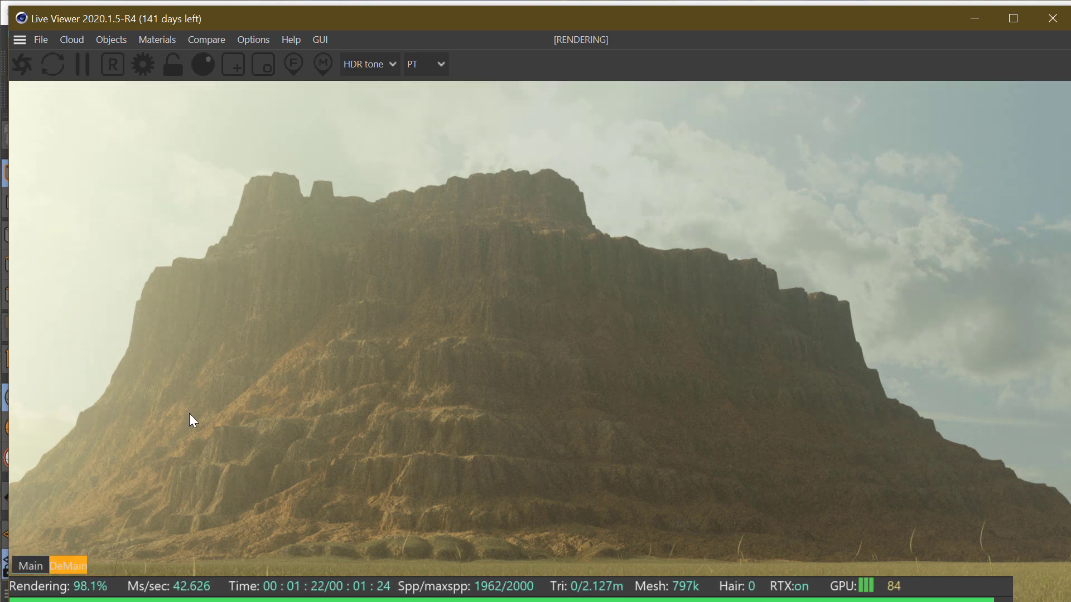
pyautogui.click(31, 565)
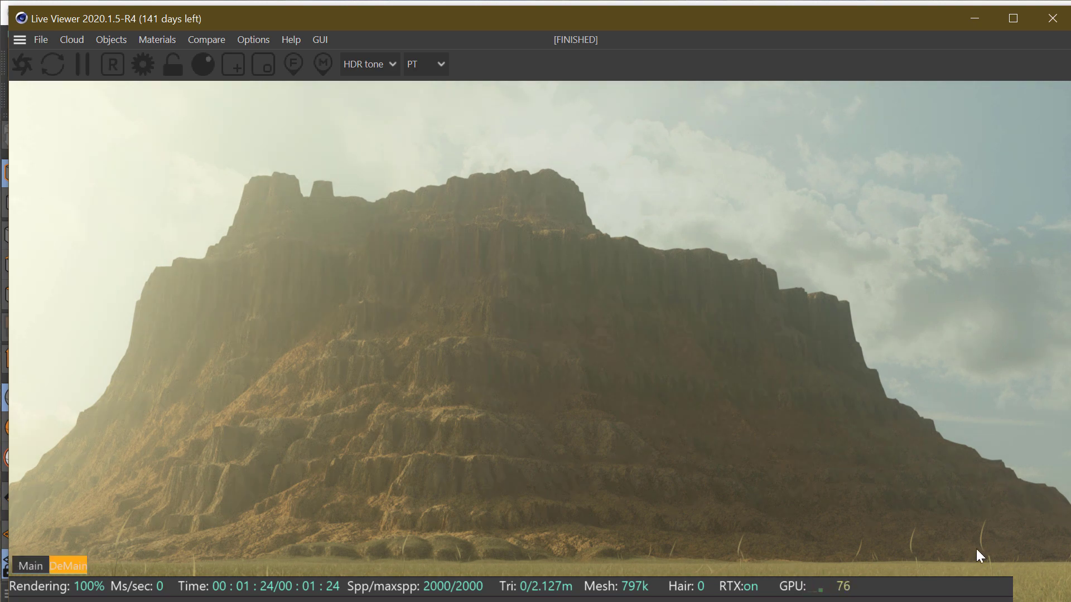
pyautogui.click(1053, 18)
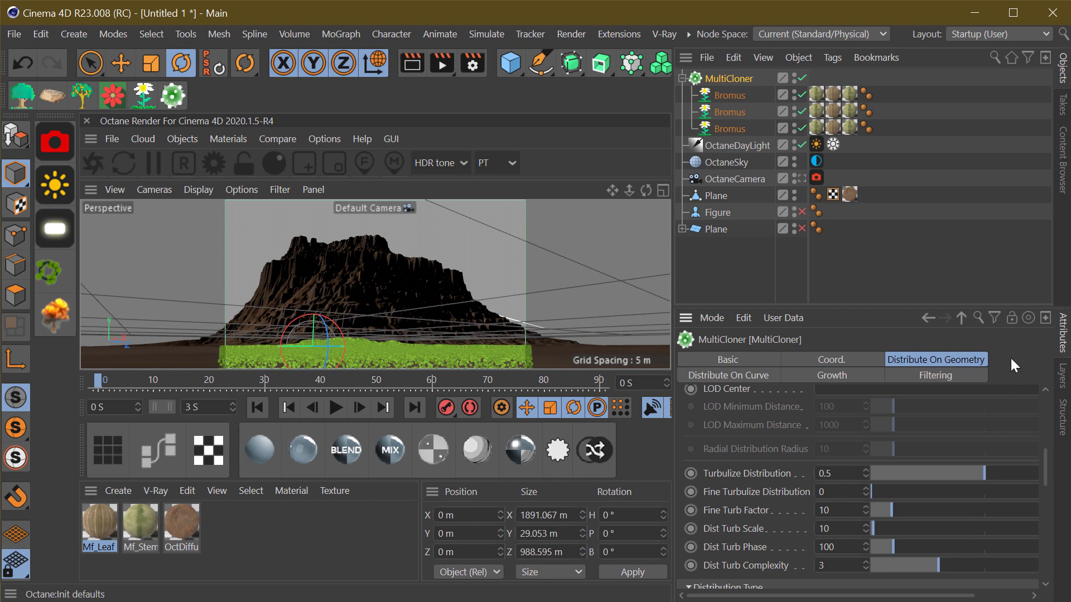
# Step: Set the grass MultiCloner's far clip distance to 100000
pyautogui.click(936, 375)
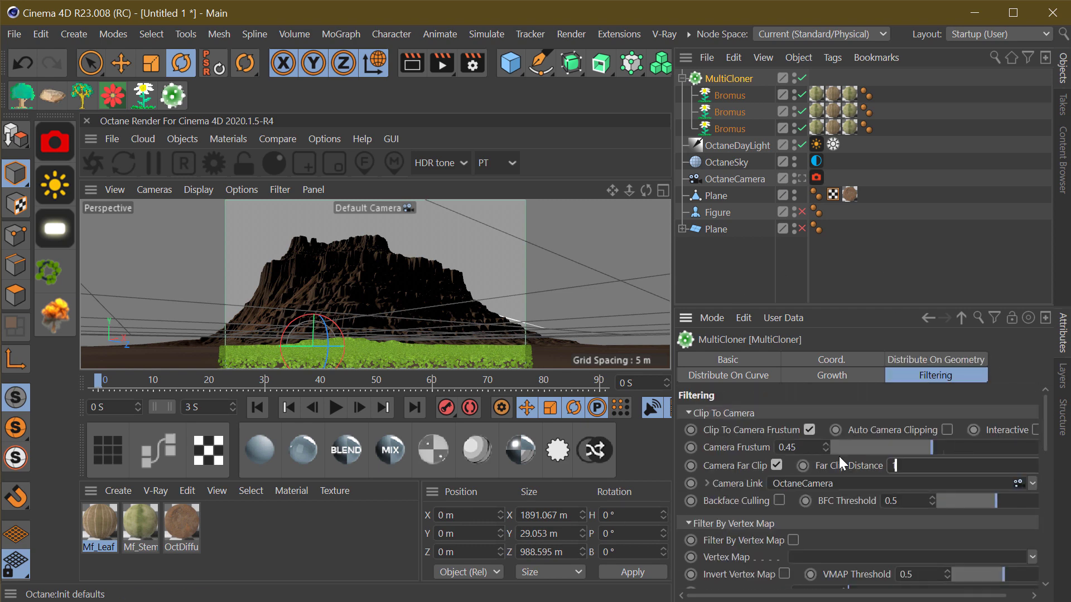
pyautogui.write('0000')
pyautogui.press('Return')
pyautogui.write('0')
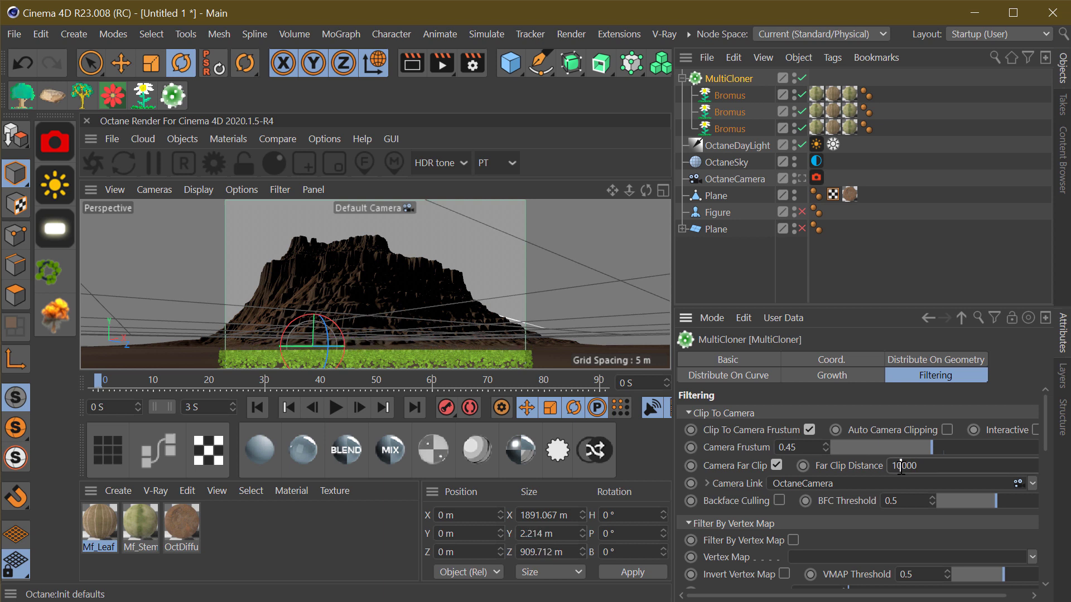
pyautogui.press('Return')
pyautogui.click(865, 268)
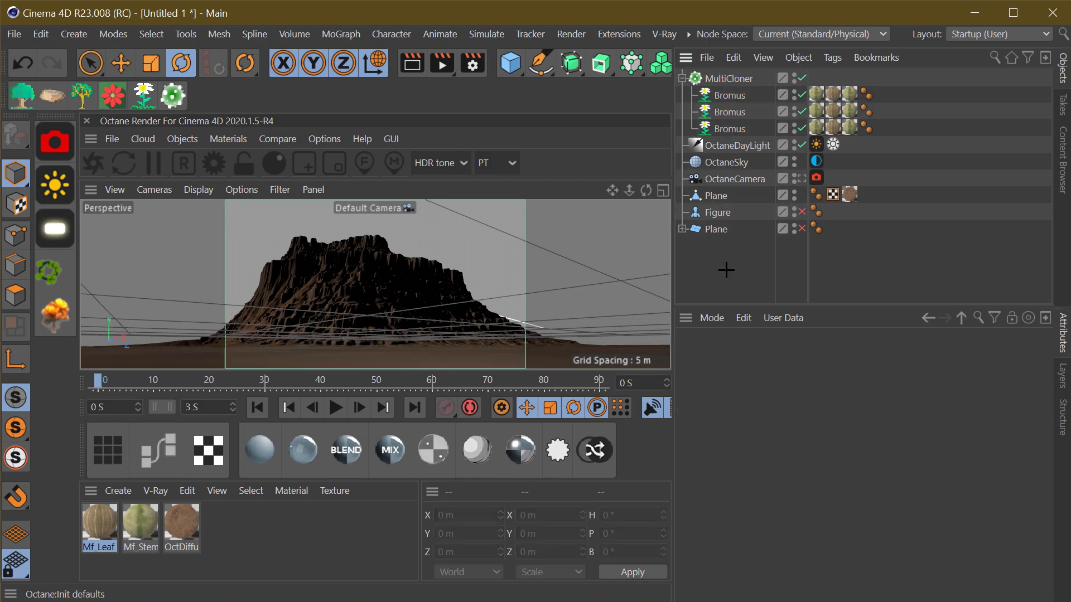
# Step: Set the render output to a 3840 × 760 panoramic resolution
pyautogui.click(472, 62)
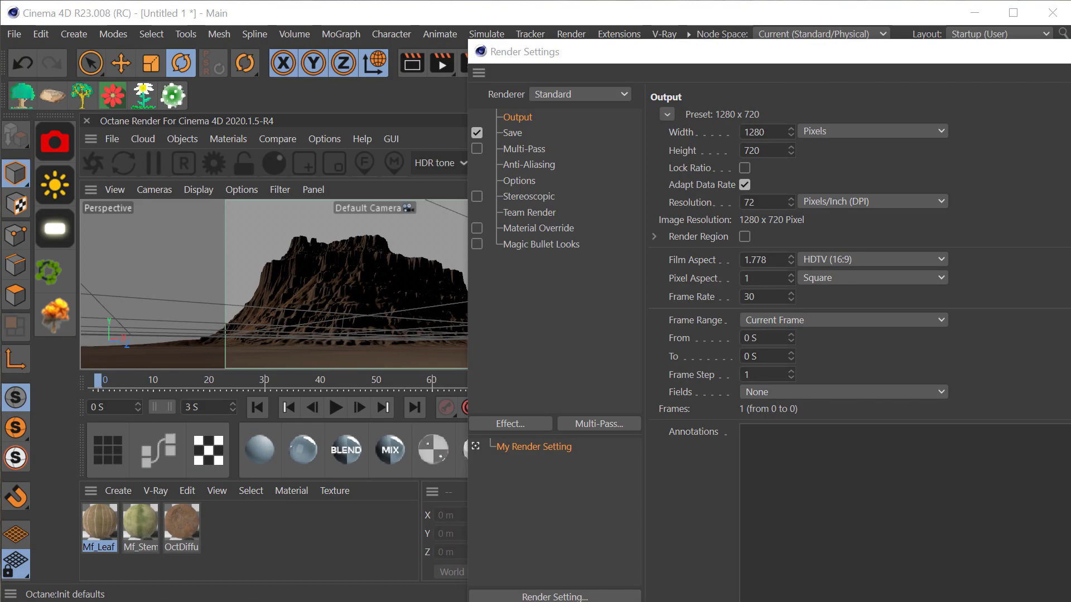
pyautogui.click(759, 132)
pyautogui.write('40')
pyautogui.press('Return')
pyautogui.moveTo(791, 151)
pyautogui.mouseDown()
pyautogui.moveTo(791, 134)
pyautogui.moveTo(644, 184)
pyautogui.mouseUp()
pyautogui.press('Tab')
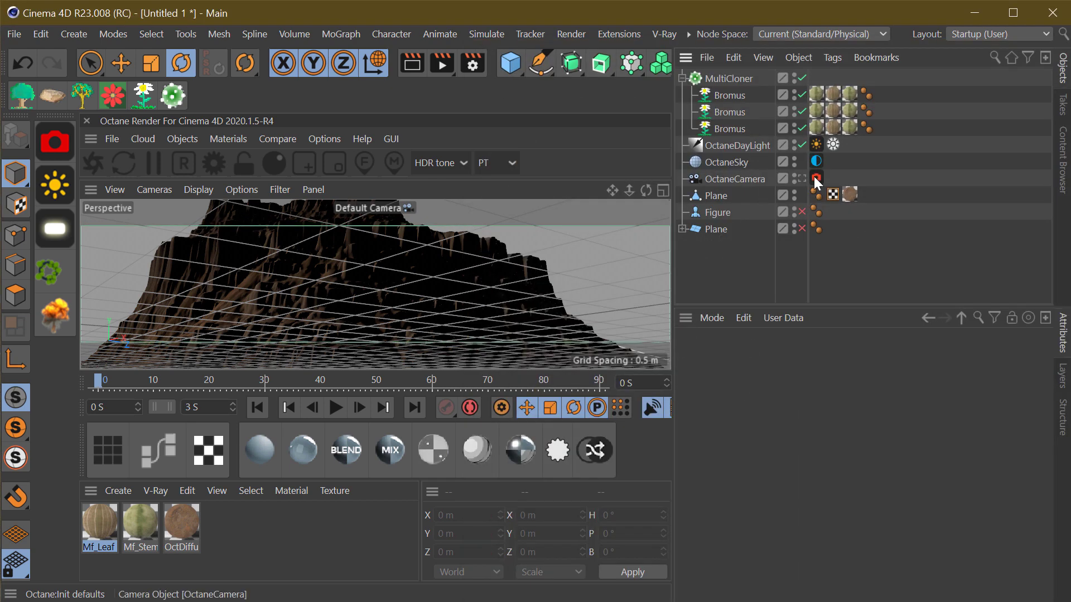
pyautogui.click(735, 178)
# Step: Try a shorter focal length on the Octane camera, then undo it
pyautogui.click(801, 178)
pyautogui.moveTo(854, 450); pyautogui.dragTo(854, 491)
pyautogui.hotkey('ctrl', 'z')
# Step: Duplicate the mesa plane and shift the copy, Plane.1, to the left
pyautogui.hotkey('ctrl', 'v')
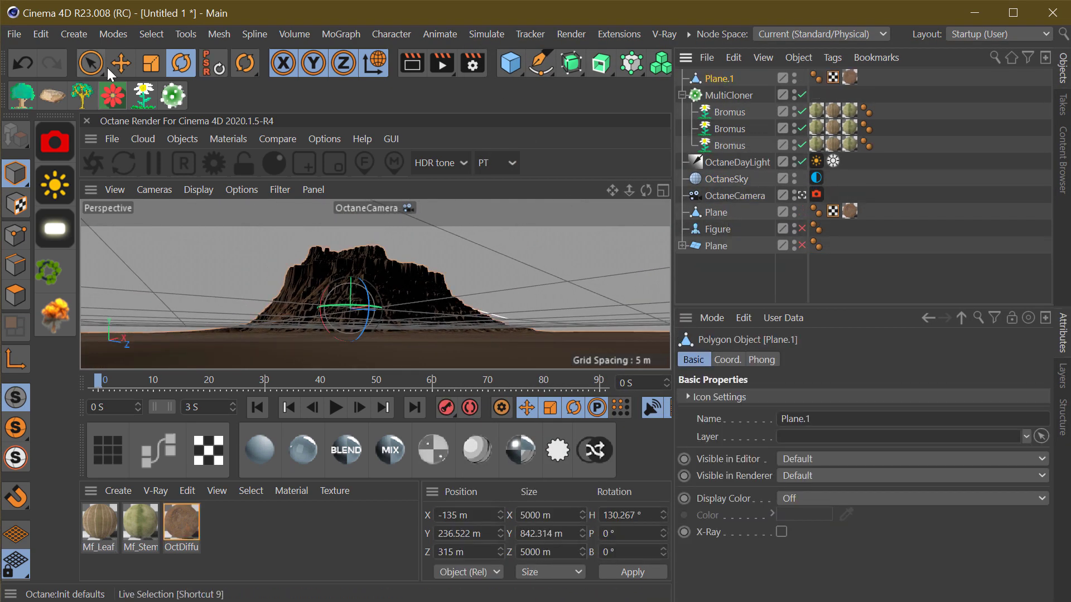
pyautogui.click(121, 63)
pyautogui.moveTo(351, 306)
pyautogui.mouseDown()
pyautogui.moveTo(212, 328)
pyautogui.moveTo(232, 324)
pyautogui.mouseUp()
pyautogui.moveTo(719, 78); pyautogui.dragTo(725, 206)
# Step: Add a larger copy, Plane.2, right of the main mesa and preview it in the Live Viewer
pyautogui.hotkey('ctrl', 'v')
pyautogui.press('t')
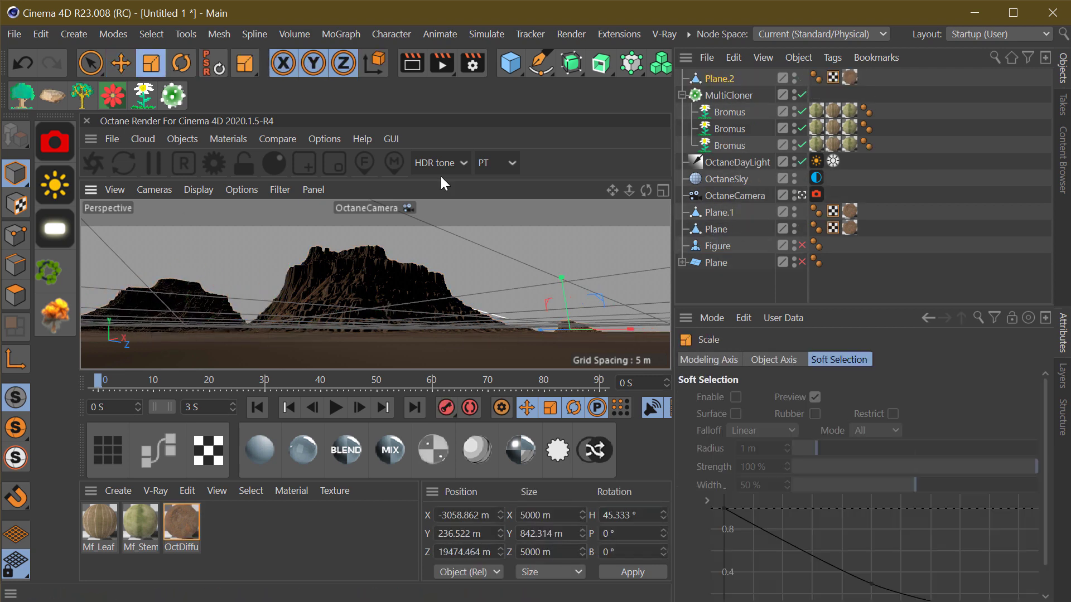
pyautogui.moveTo(446, 234)
pyautogui.mouseDown()
pyautogui.moveTo(606, 335)
pyautogui.moveTo(566, 338)
pyautogui.mouseUp()
pyautogui.press('e')
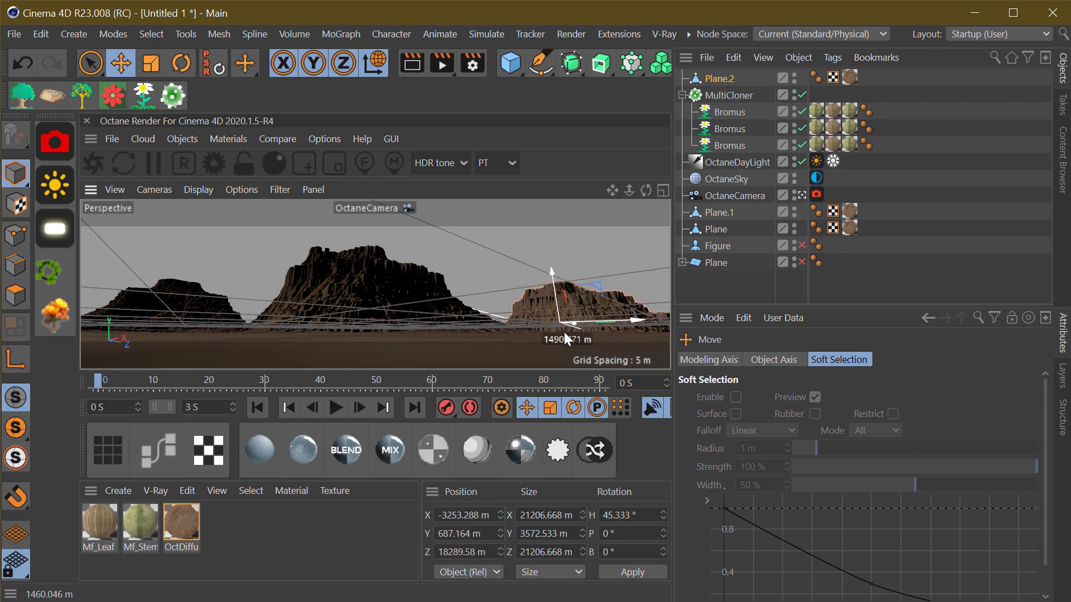
pyautogui.click(54, 142)
pyautogui.moveTo(446, 318); pyautogui.dragTo(298, 6)
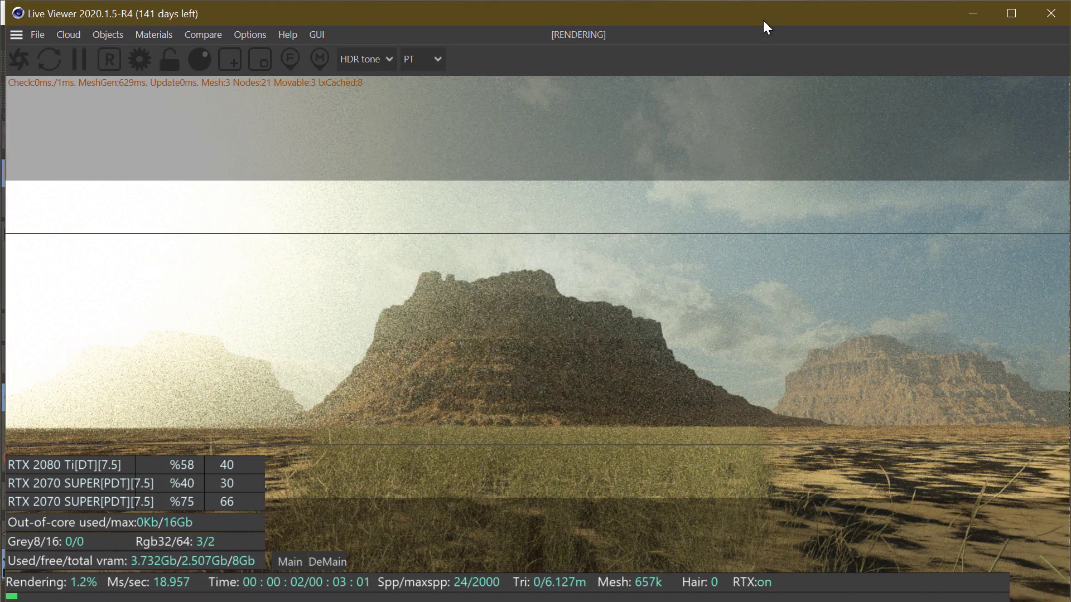
pyautogui.moveTo(764, 21); pyautogui.dragTo(767, 22)
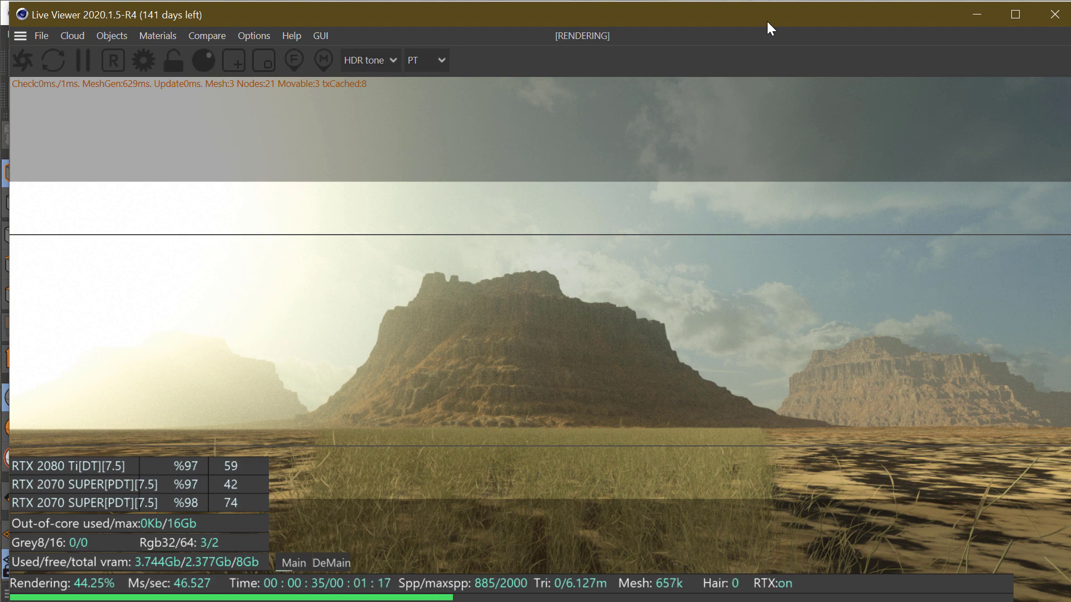
# Step: Re-angle the sun and set sky turbidity to about 3 and sun intensity to 3
pyautogui.moveTo(768, 22); pyautogui.dragTo(798, 529)
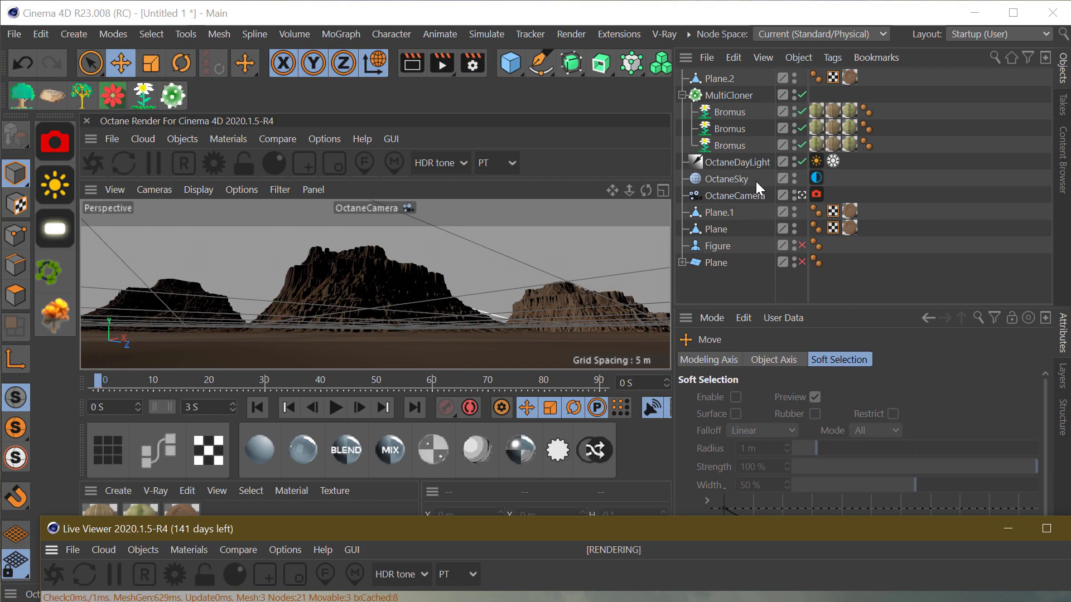
pyautogui.moveTo(358, 275)
pyautogui.mouseDown()
pyautogui.moveTo(370, 275)
pyautogui.moveTo(350, 276)
pyautogui.mouseUp()
pyautogui.click(816, 181)
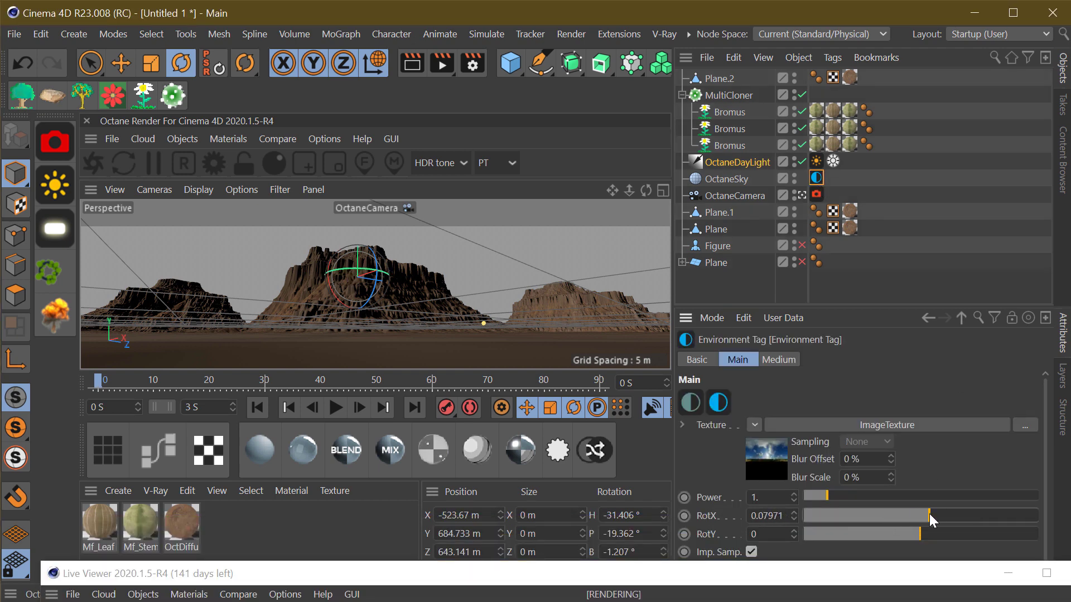
pyautogui.click(723, 179)
pyautogui.click(816, 161)
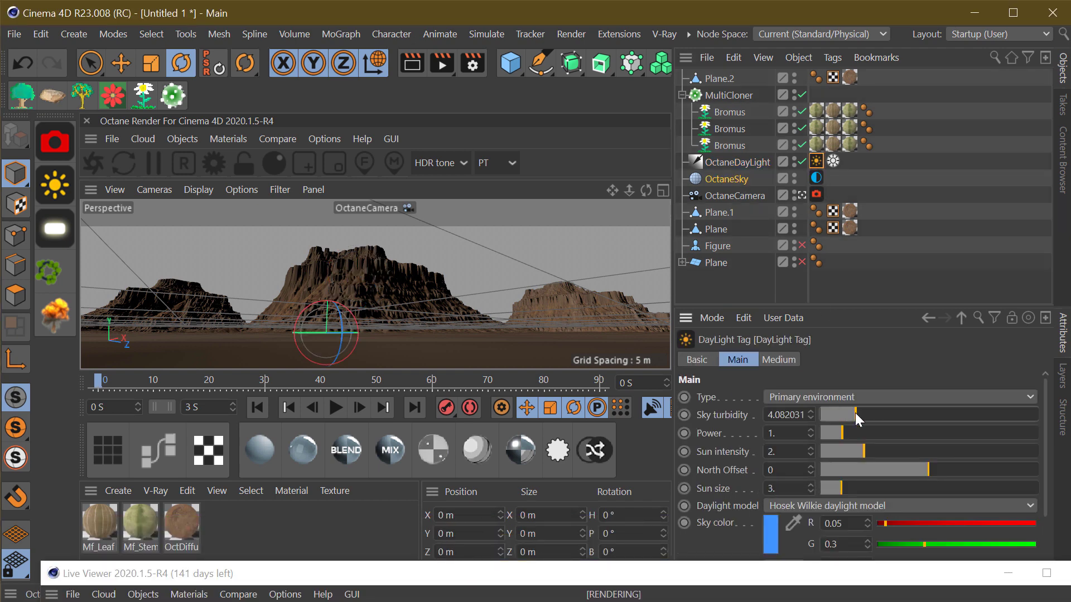
pyautogui.moveTo(869, 414); pyautogui.dragTo(837, 416)
pyautogui.click(884, 451)
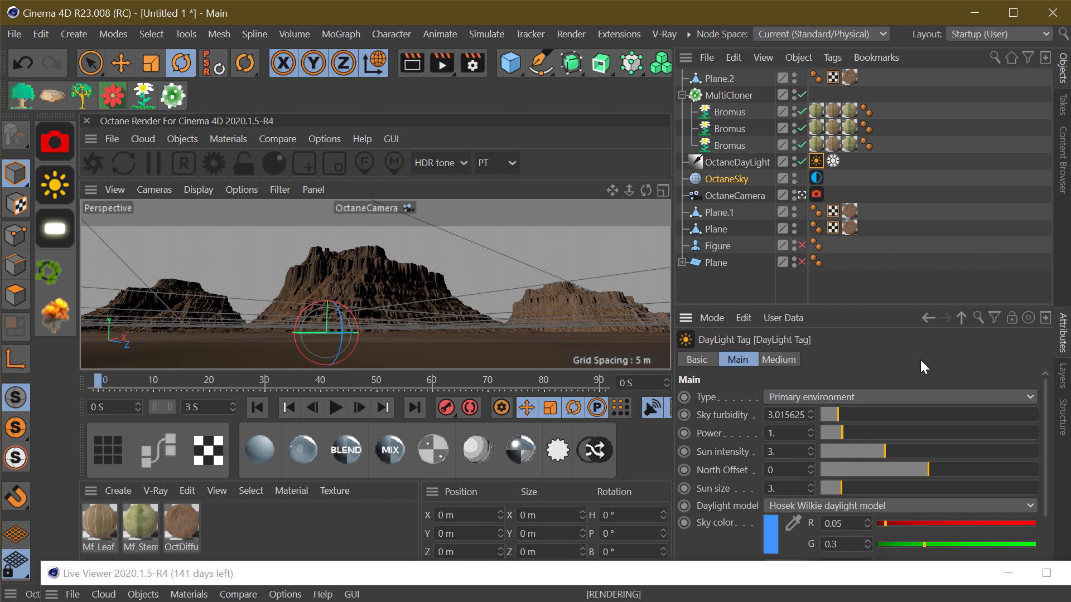
# Step: Hide the side mesas Plane.1 and Plane.2 from the viewport
pyautogui.moveTo(720, 78); pyautogui.dragTo(725, 204)
pyautogui.doubleClick(794, 192)
pyautogui.click(816, 161)
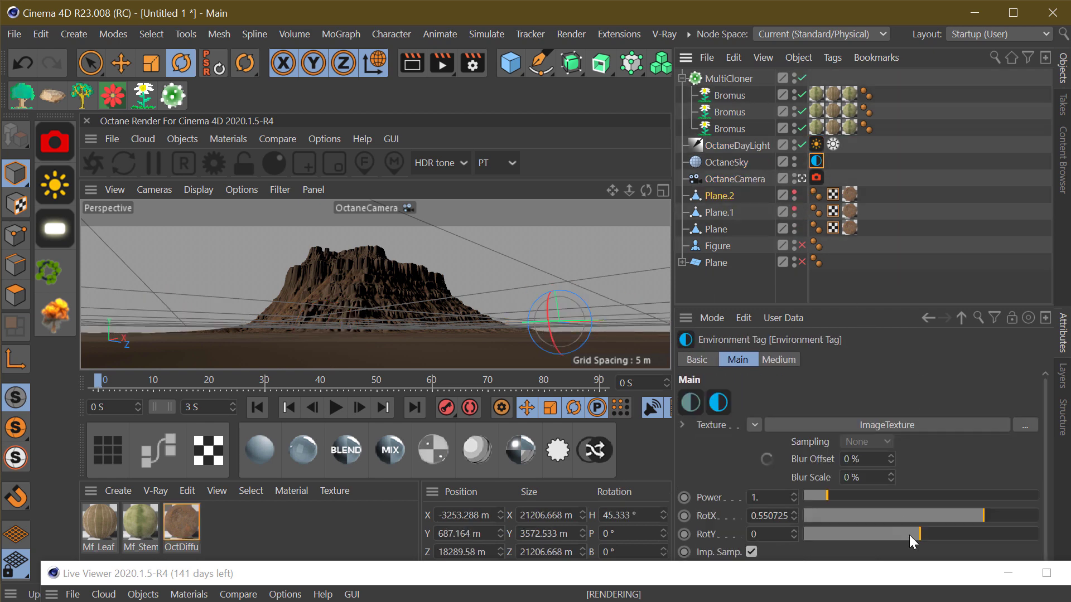
pyautogui.click(867, 284)
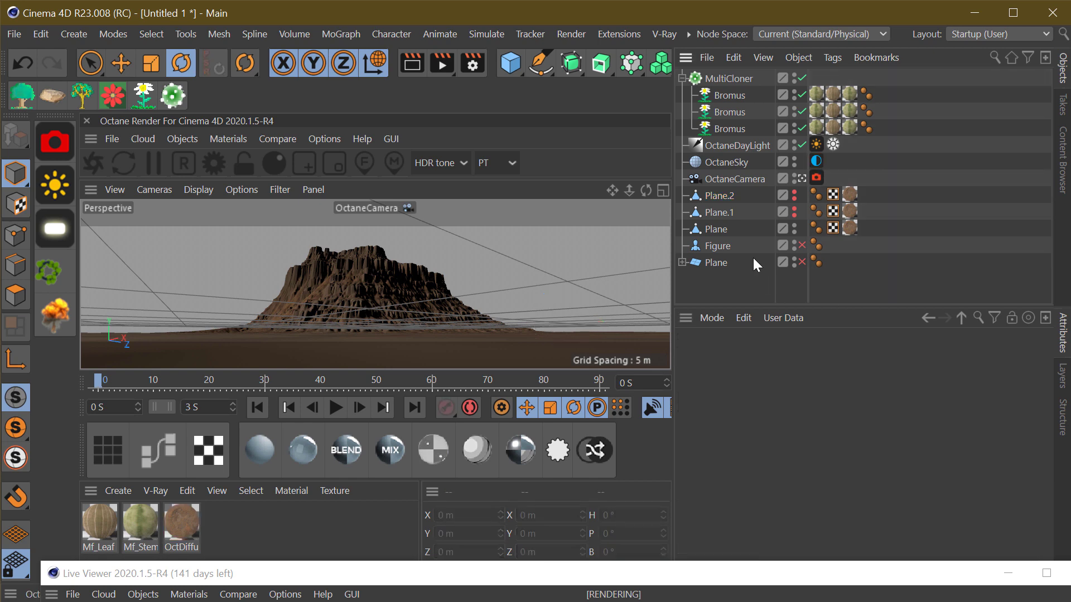
# Step: Adjust the grass MultiCloner's camera-clipping options in its Filtering settings
pyautogui.click(728, 78)
pyautogui.click(935, 360)
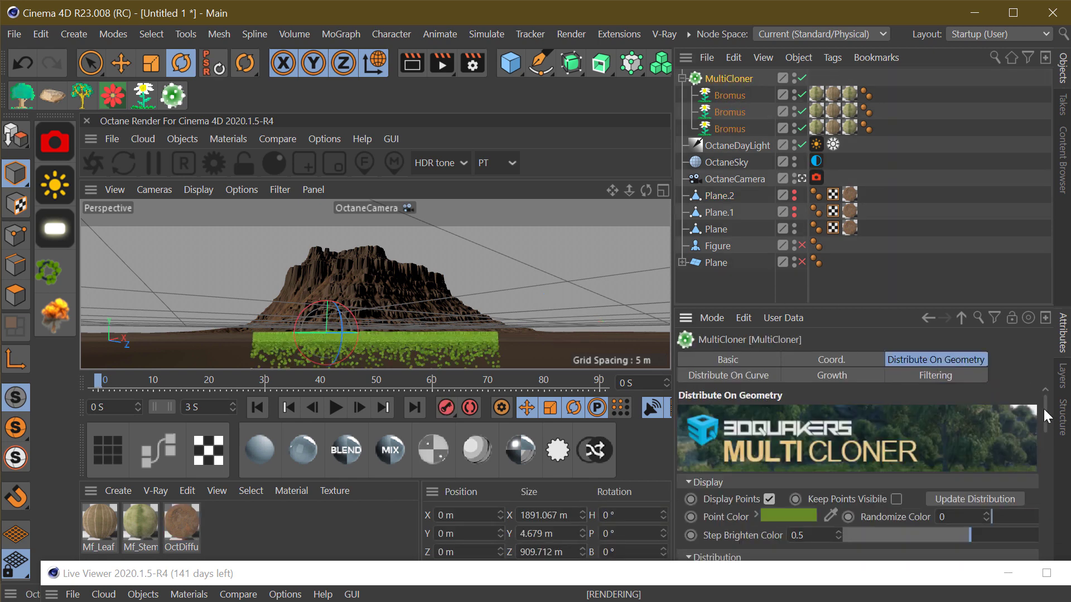
pyautogui.scroll(-5, 816, 500)
pyautogui.click(936, 375)
pyautogui.write('0.8')
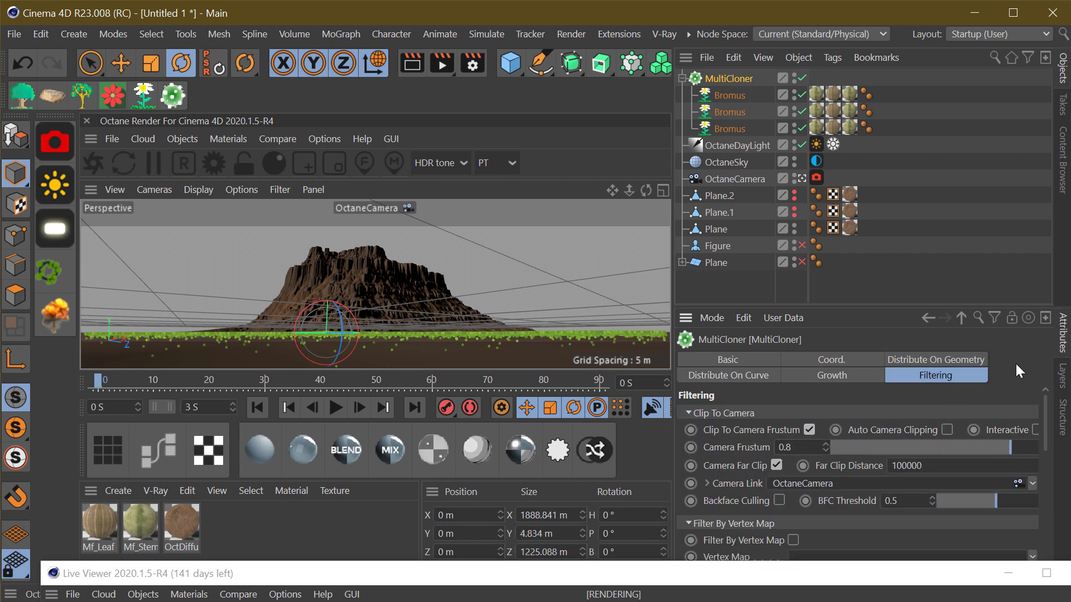
pyautogui.click(981, 362)
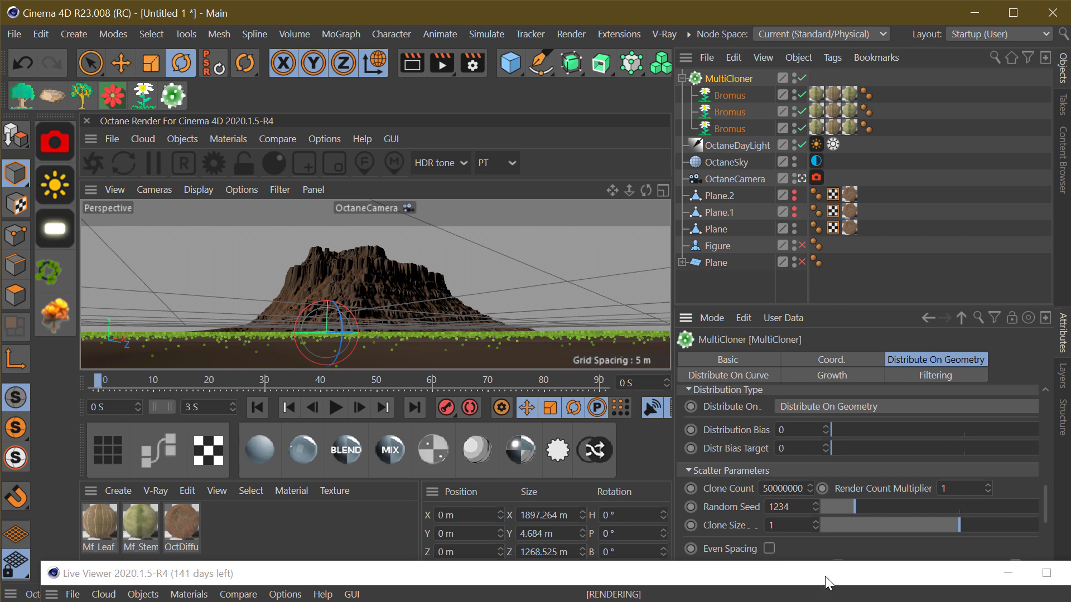
# Step: Set the OctaneCamera Thinlens depth-of-field aperture to about 0.005 m
pyautogui.moveTo(825, 574); pyautogui.dragTo(836, 508)
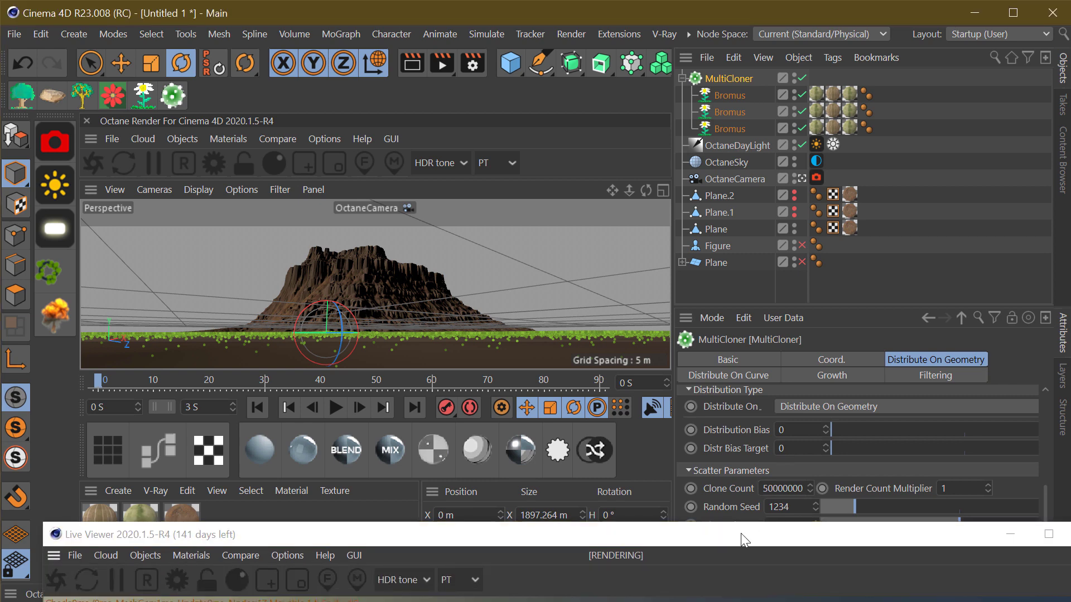
pyautogui.click(329, 579)
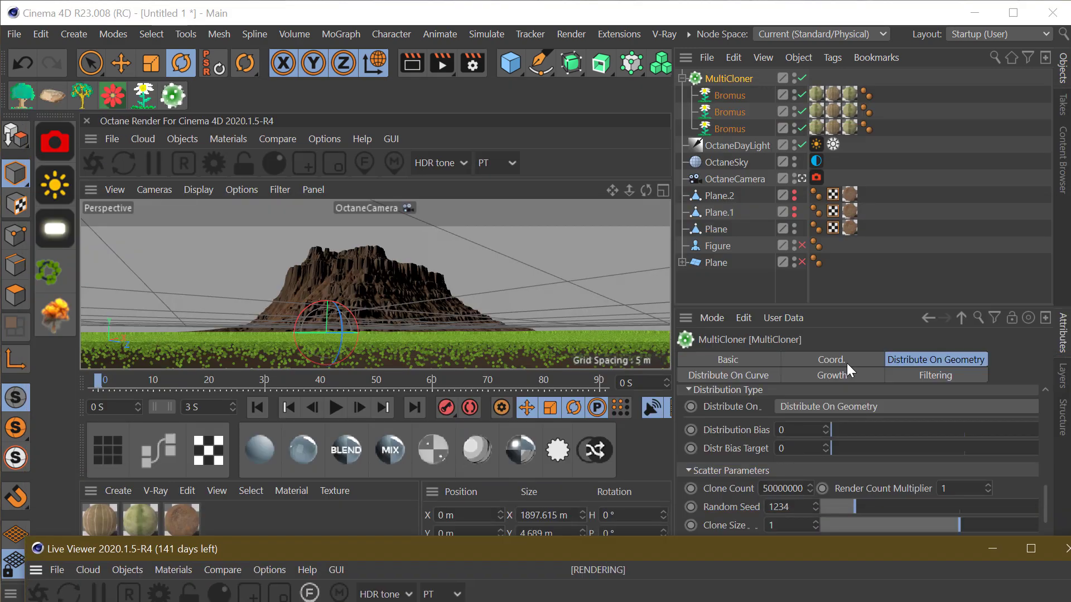
pyautogui.click(816, 177)
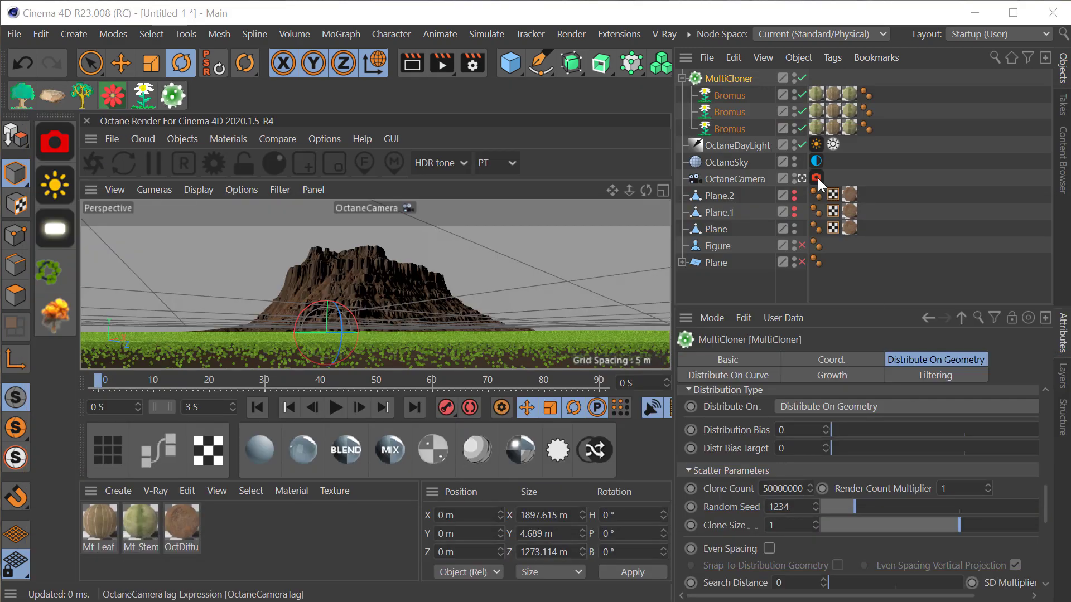
pyautogui.moveTo(960, 593); pyautogui.dragTo(915, 592)
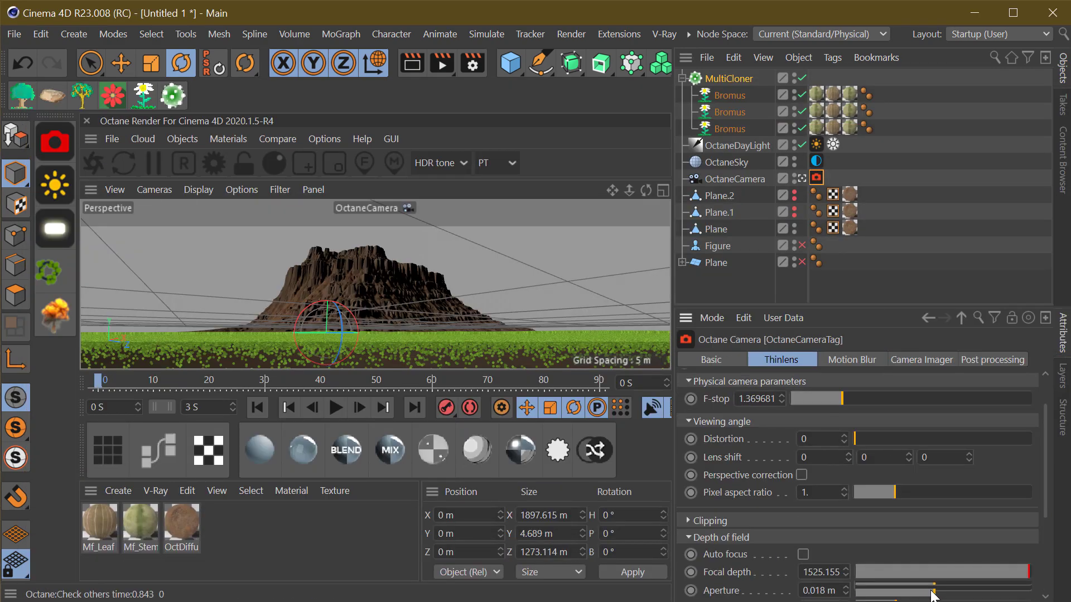
pyautogui.scroll(-4, 982, 573)
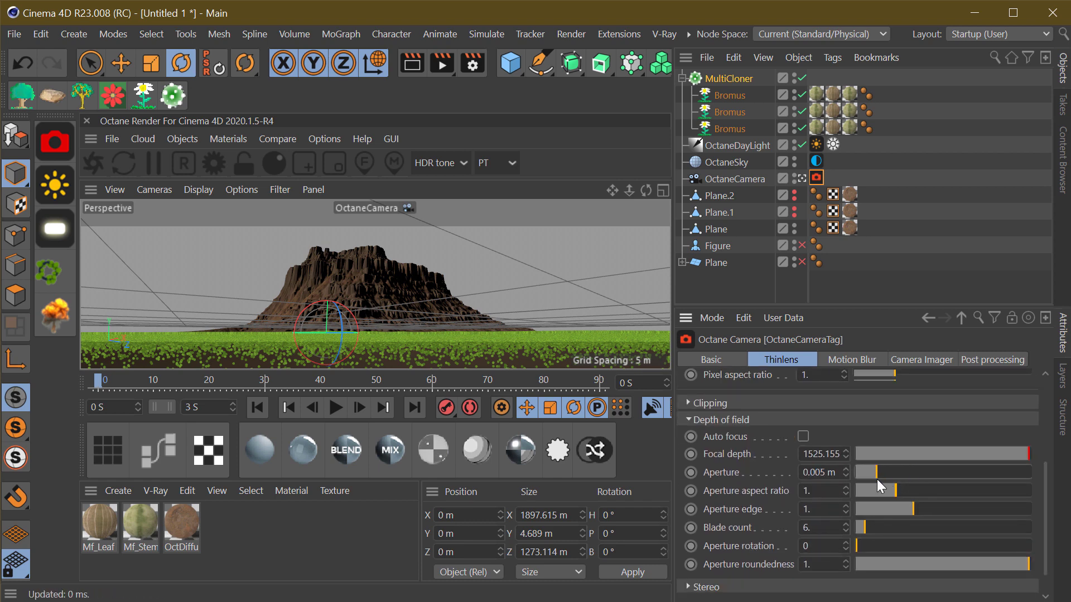
pyautogui.moveTo(877, 482); pyautogui.dragTo(897, 475)
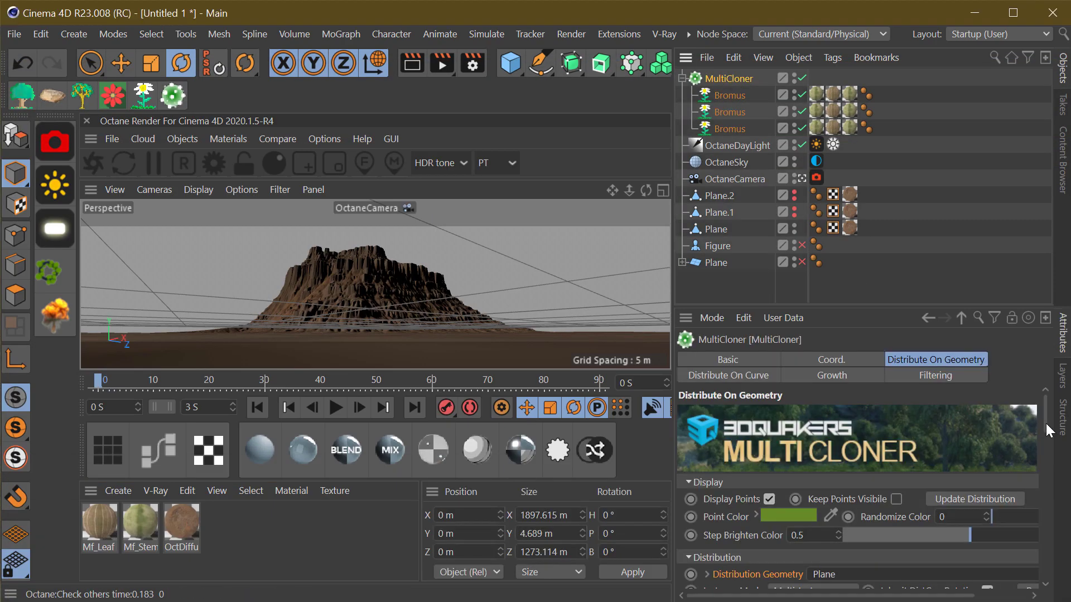
# Step: Enlarge the Live Viewer, enable DeMain denoising, and return to the main window
pyautogui.scroll(-10, 1004, 502)
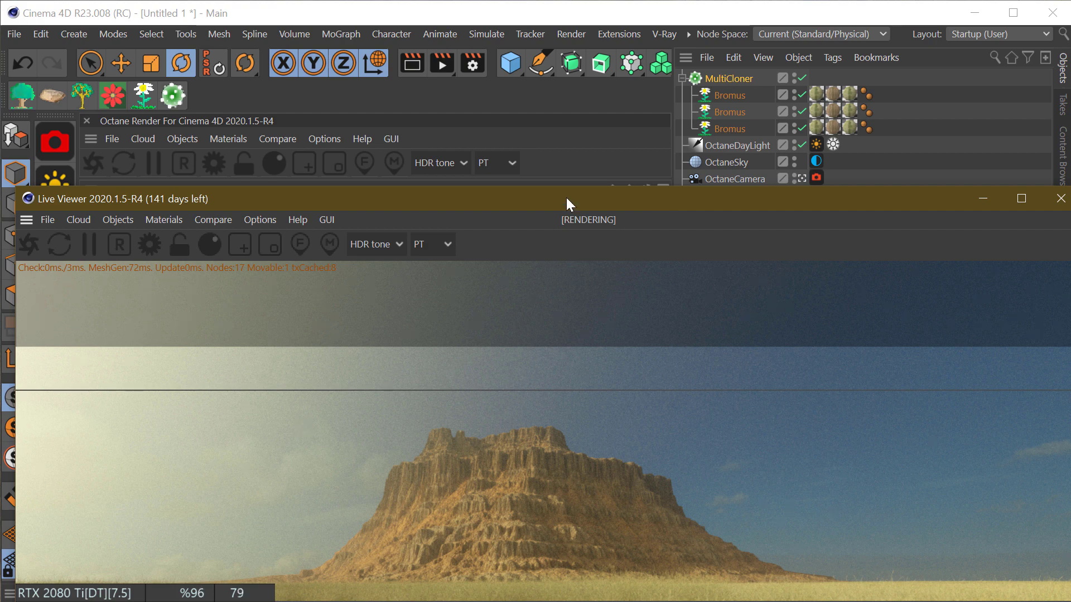
pyautogui.moveTo(567, 197); pyautogui.dragTo(567, 17)
pyautogui.click(349, 509)
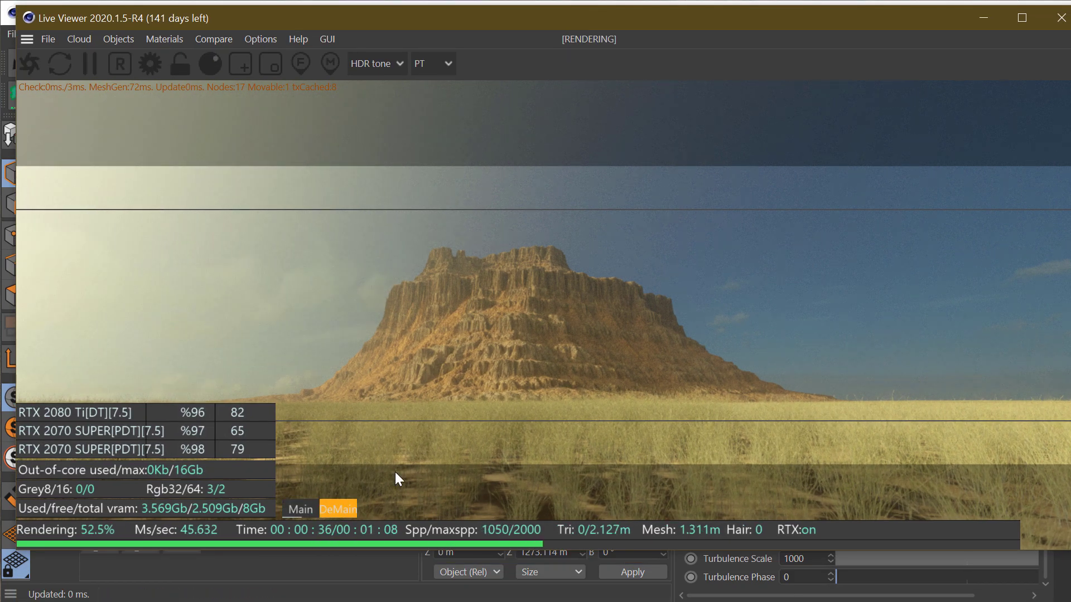
pyautogui.hotkey('alt', 'Tab')
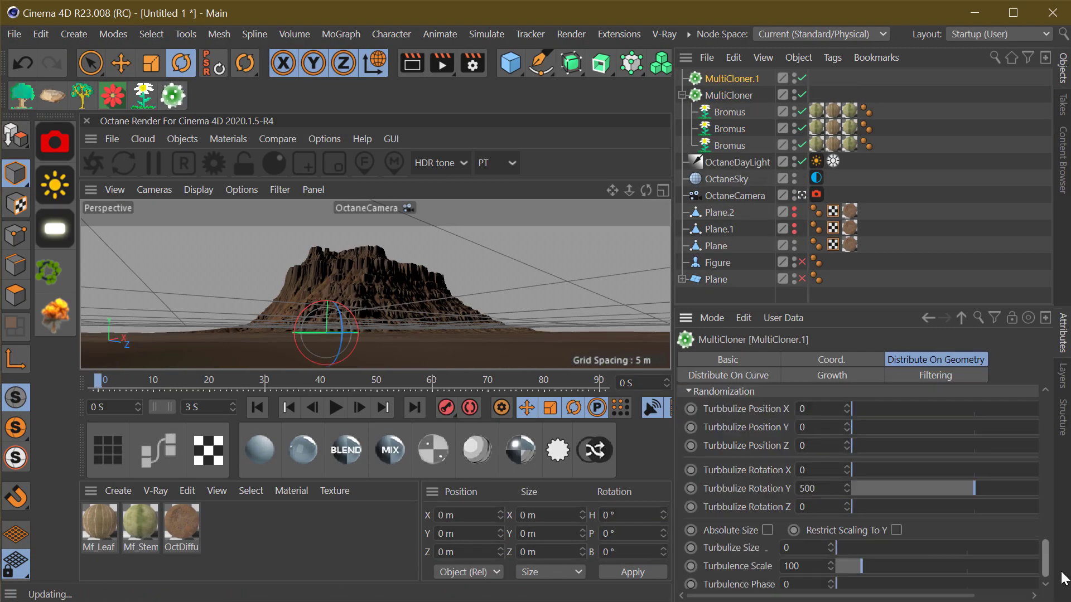
# Step: Set MultiCloner.1's distribution to Plane and parent Forester 44-OldSpar dead trees under it
pyautogui.scroll(3, 1044, 428)
pyautogui.moveTo(715, 279); pyautogui.dragTo(826, 460)
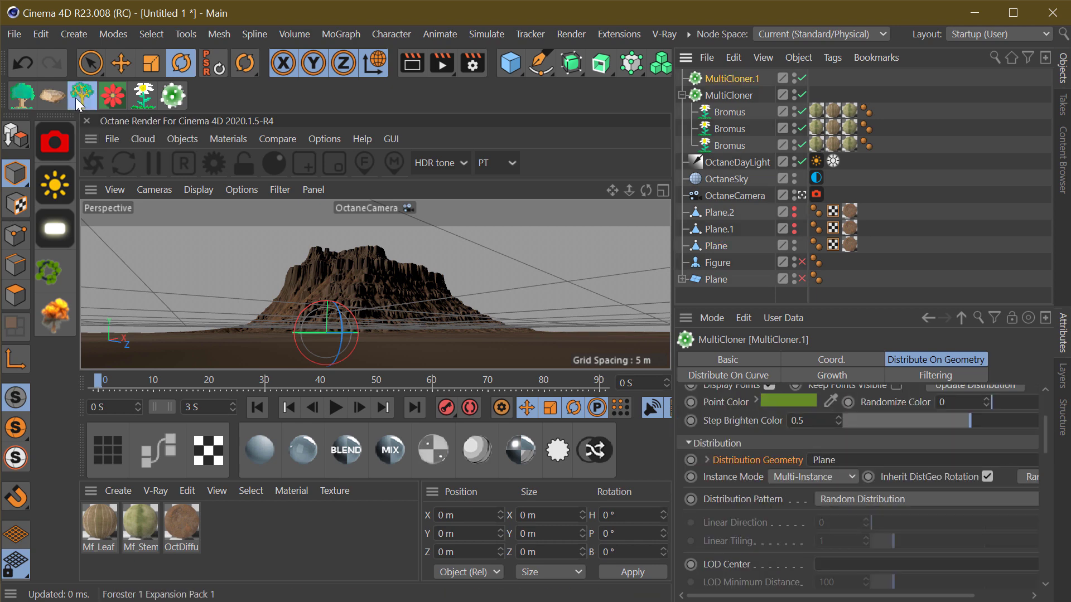
pyautogui.click(23, 96)
pyautogui.doubleClick(276, 524)
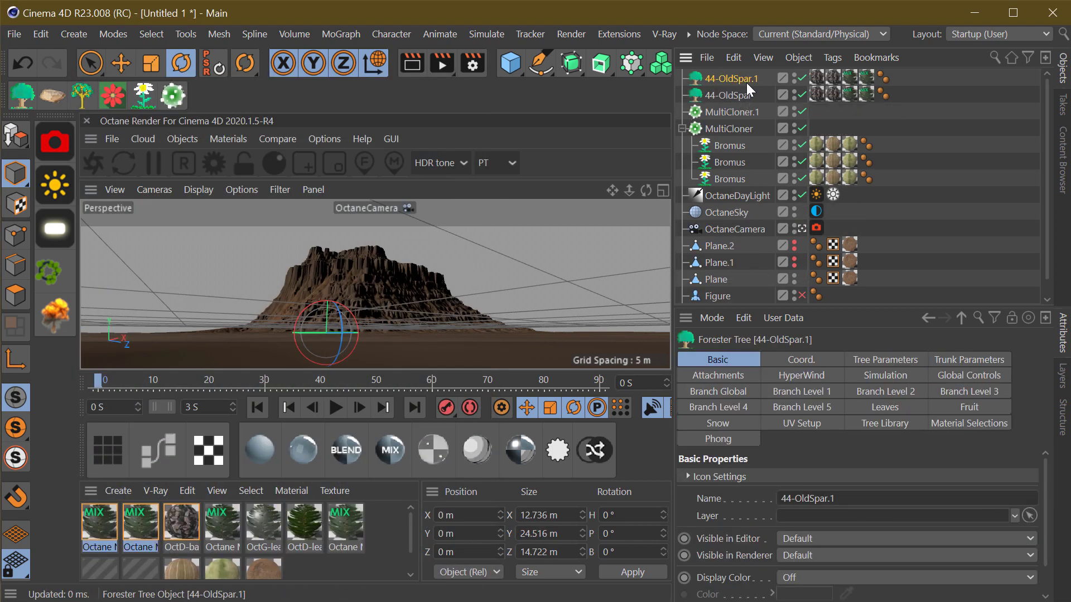
pyautogui.click(885, 360)
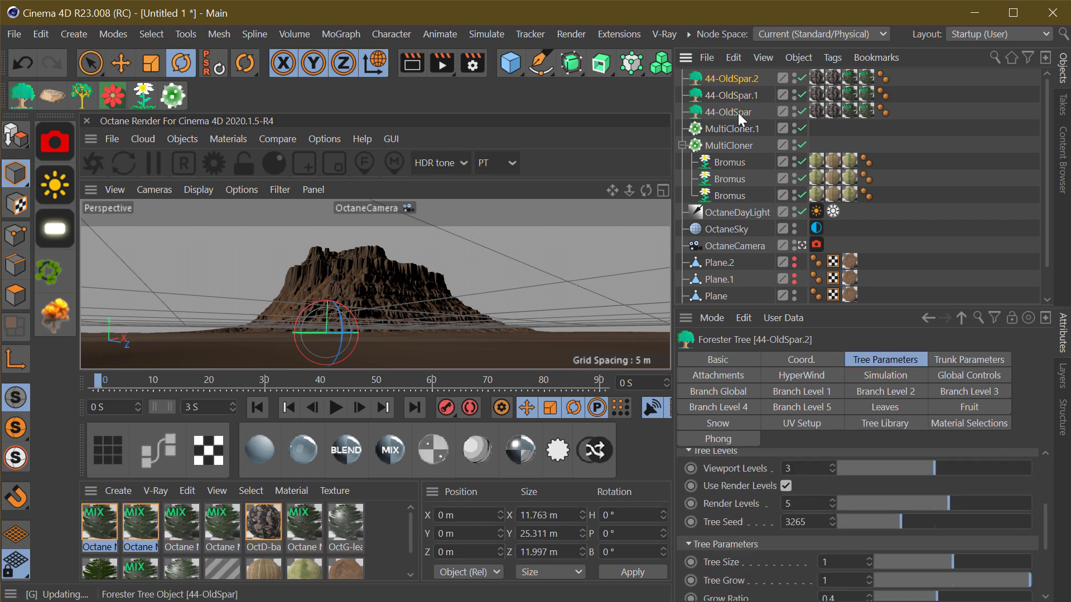
pyautogui.moveTo(738, 113); pyautogui.dragTo(728, 128)
pyautogui.click(728, 78)
# Step: Link OctaneCamera in Filtering and enable camera clipping with 0 margin and far clip distance
pyautogui.click(935, 375)
pyautogui.moveTo(735, 245)
pyautogui.mouseDown()
pyautogui.moveTo(764, 278)
pyautogui.moveTo(792, 483)
pyautogui.mouseUp()
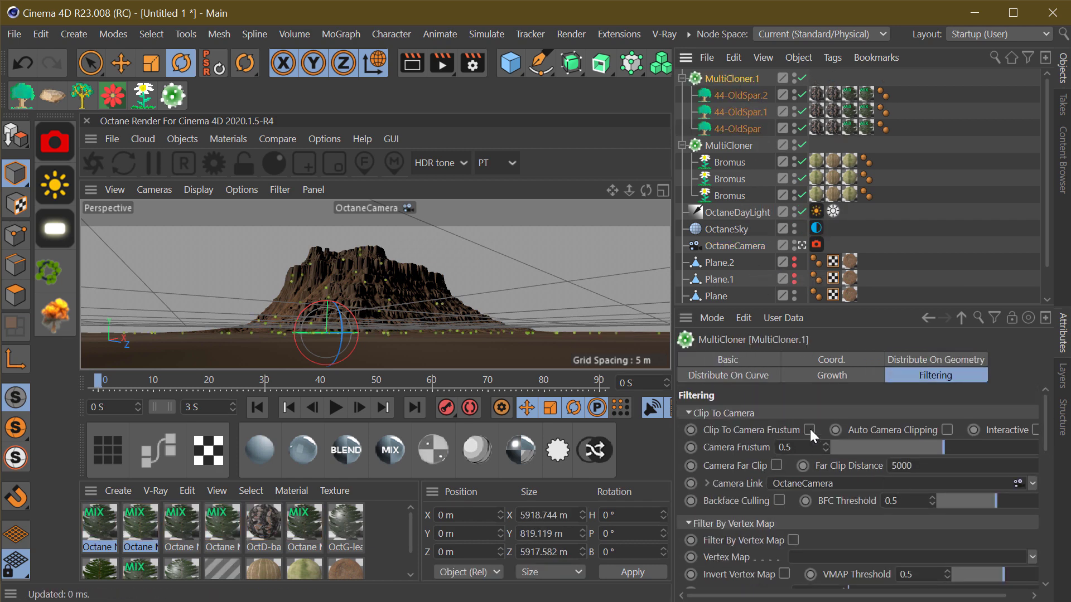
pyautogui.click(810, 430)
pyautogui.click(798, 447)
pyautogui.write('0')
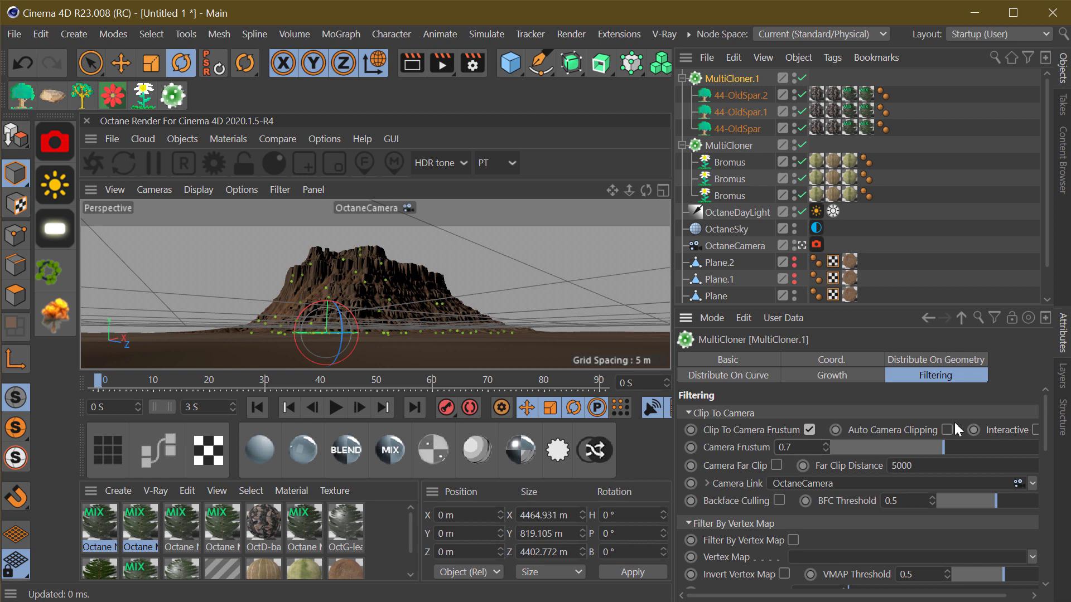
pyautogui.click(776, 466)
pyautogui.click(898, 466)
pyautogui.click(935, 359)
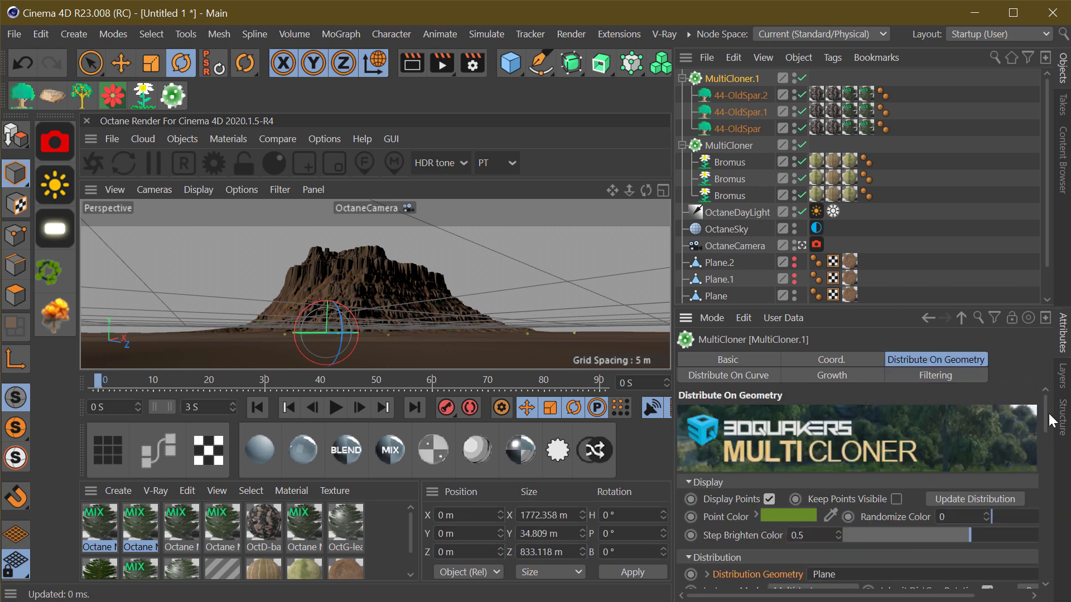
pyautogui.scroll(-5, 1015, 385)
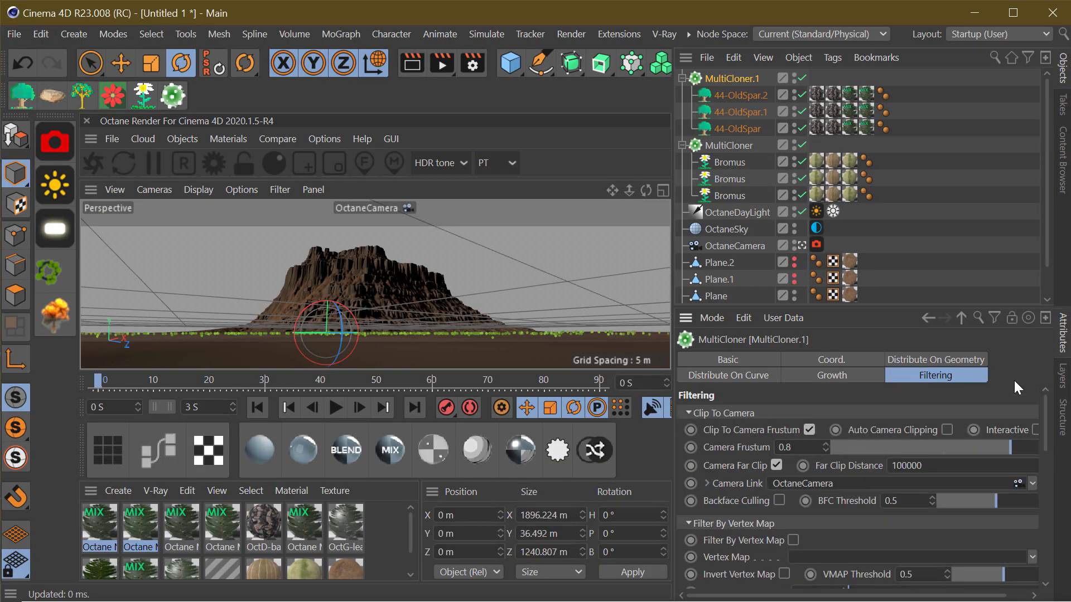
# Step: Add another 44-OldSpar variant and set the clone count to 50000
pyautogui.keyDown('ctrl'); pyautogui.moveTo(739, 95); pyautogui.dragTo(770, 79); pyautogui.keyUp('ctrl')
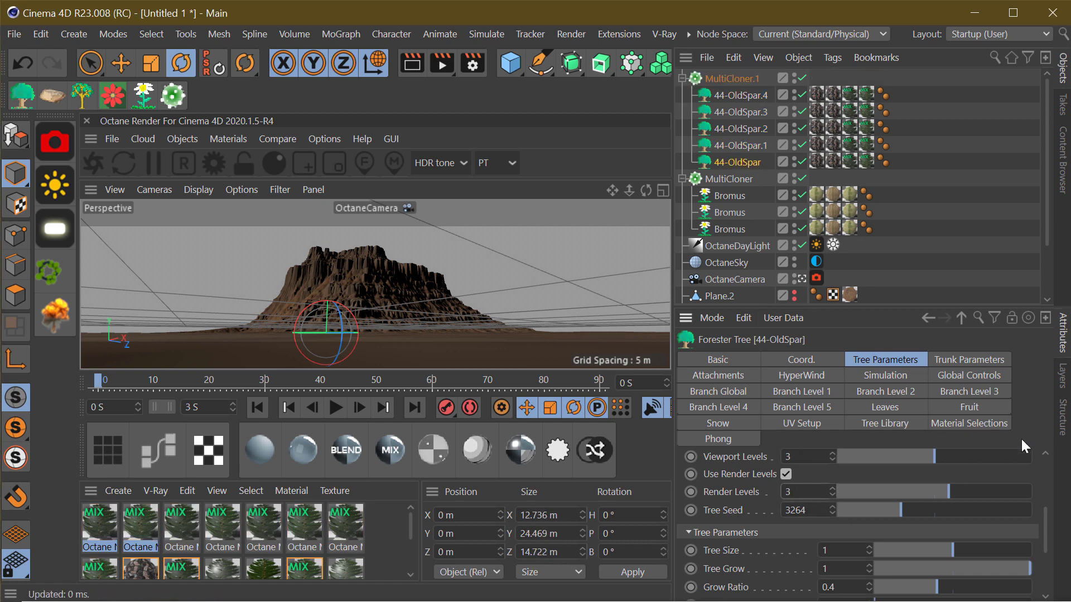
pyautogui.scroll(5, 852, 474)
pyautogui.scroll(5, 903, 502)
pyautogui.scroll(5, 948, 502)
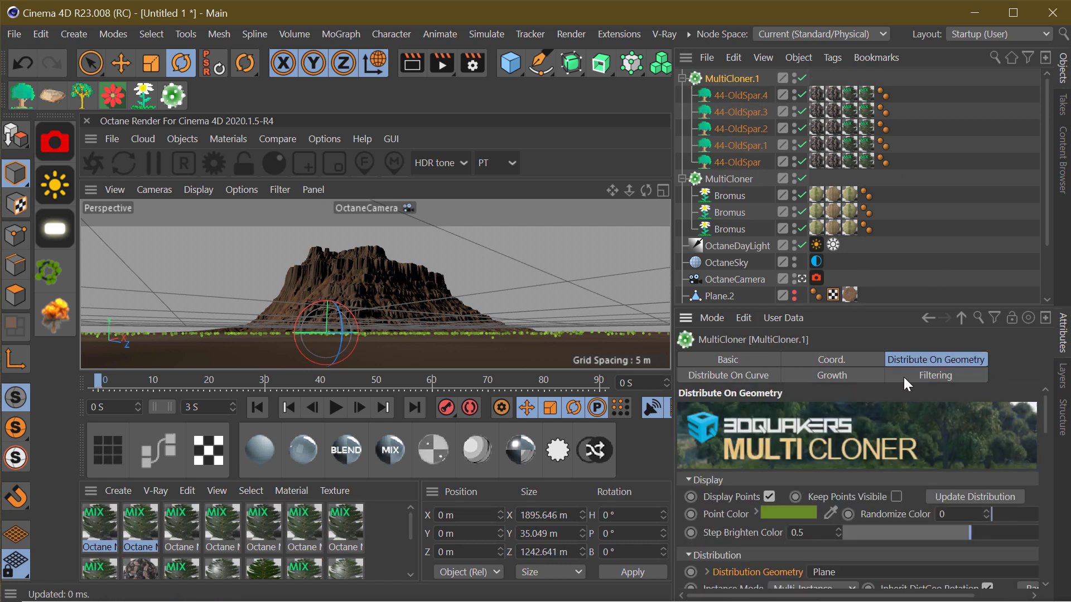
pyautogui.scroll(3, 1004, 505)
pyautogui.write('50000')
pyautogui.press('Return')
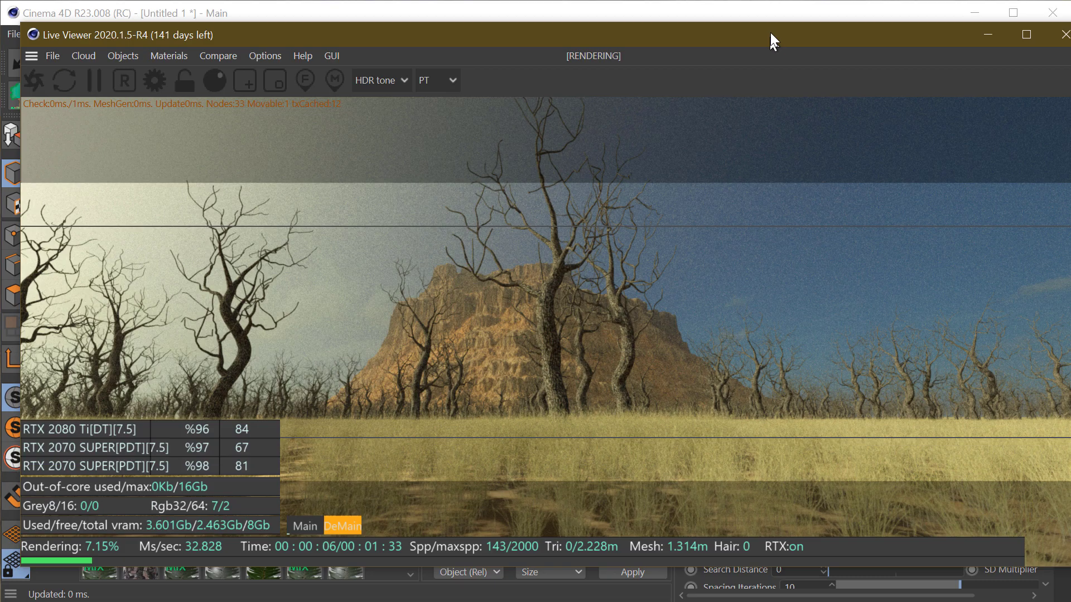
pyautogui.doubleClick(771, 32)
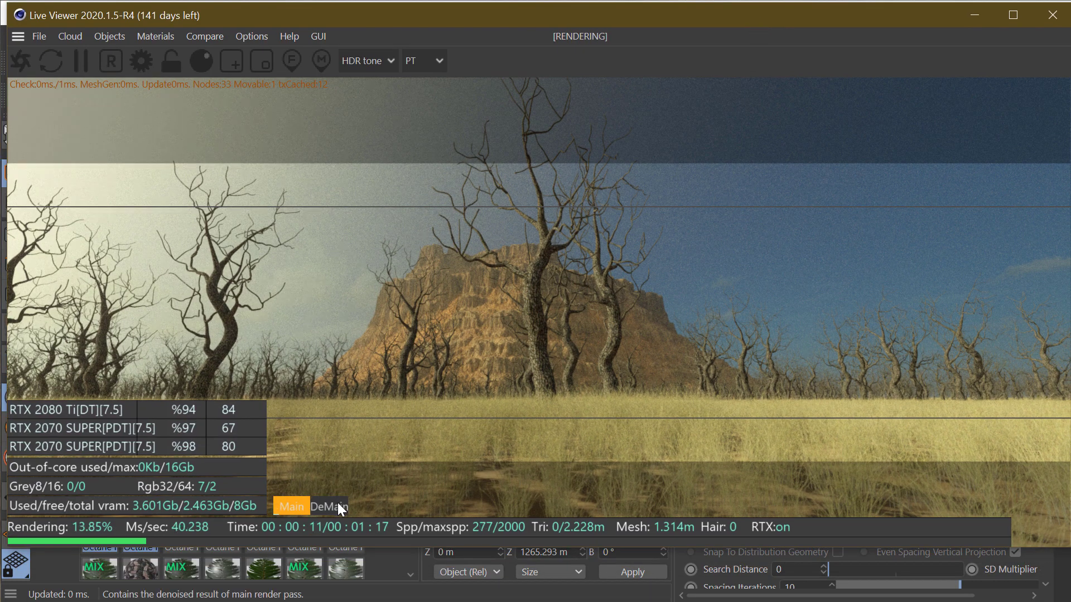
# Step: Duplicate the Octane camera as OctaneCamera.1
pyautogui.doubleClick(648, 18)
pyautogui.click(735, 279)
pyautogui.keyDown('ctrl'); pyautogui.moveTo(736, 279); pyautogui.dragTo(745, 276); pyautogui.keyUp('ctrl')
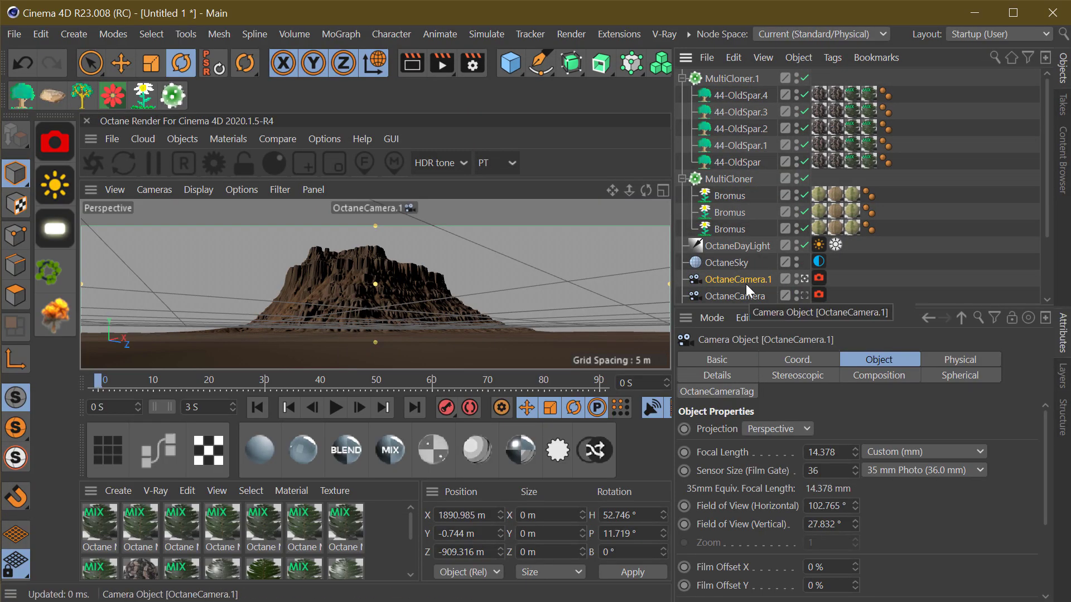
pyautogui.scroll(5, 375, 283)
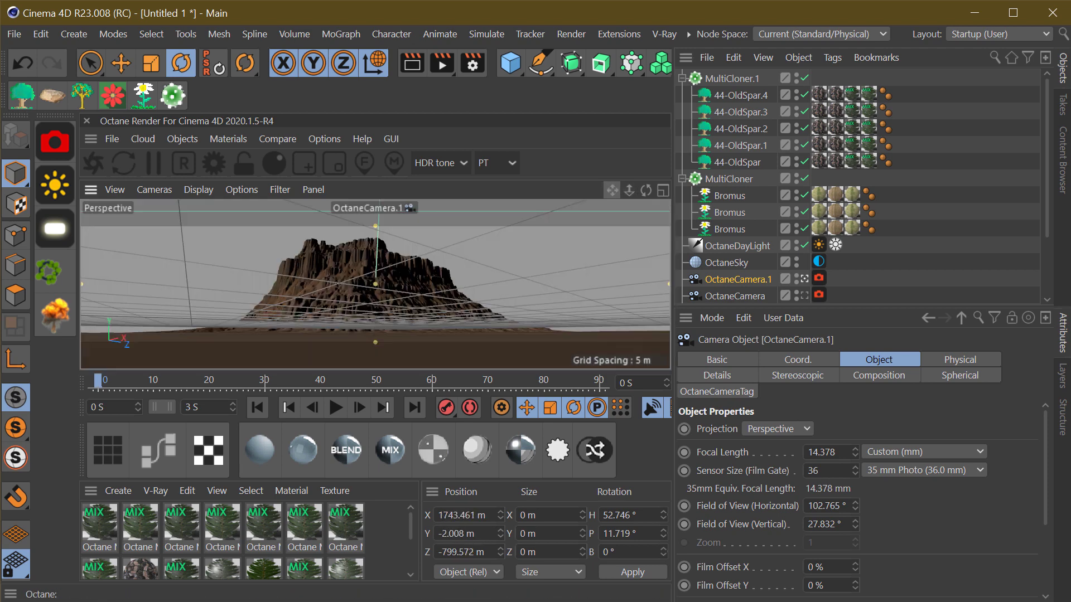
# Step: Set MultiCloner.1's far clip distance to 85000 and view through OctaneCamera.1
pyautogui.click(728, 78)
pyautogui.click(935, 375)
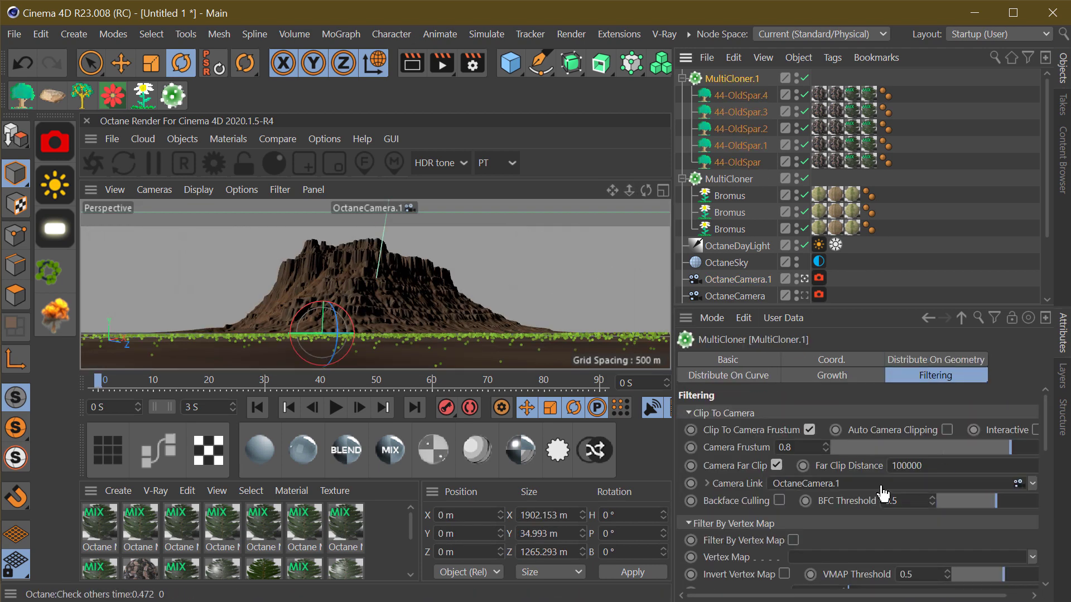
pyautogui.click(898, 465)
pyautogui.write('85000')
pyautogui.press('Return')
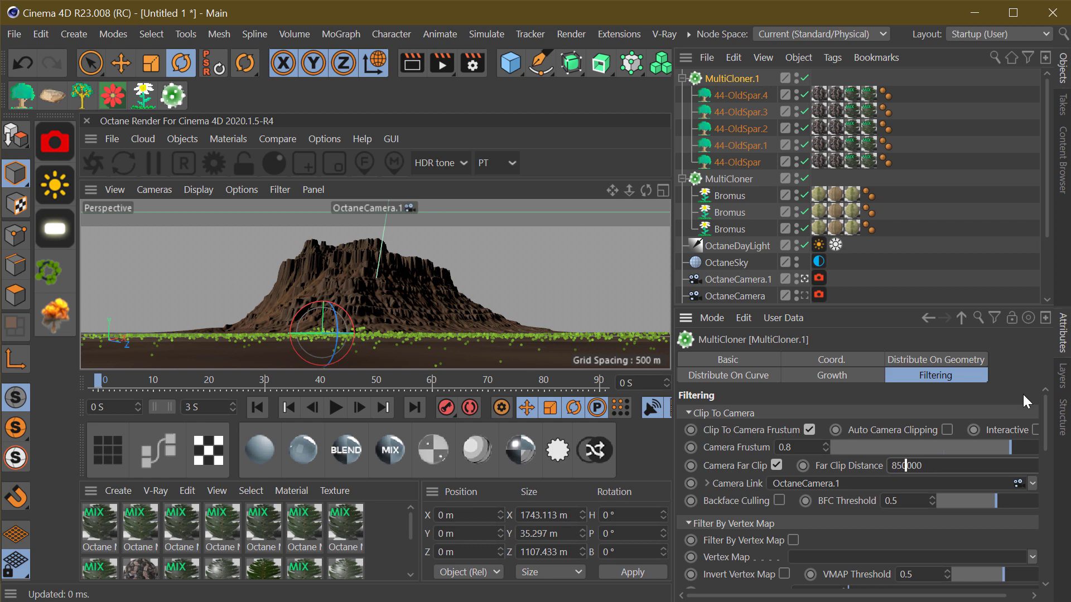
pyautogui.click(881, 279)
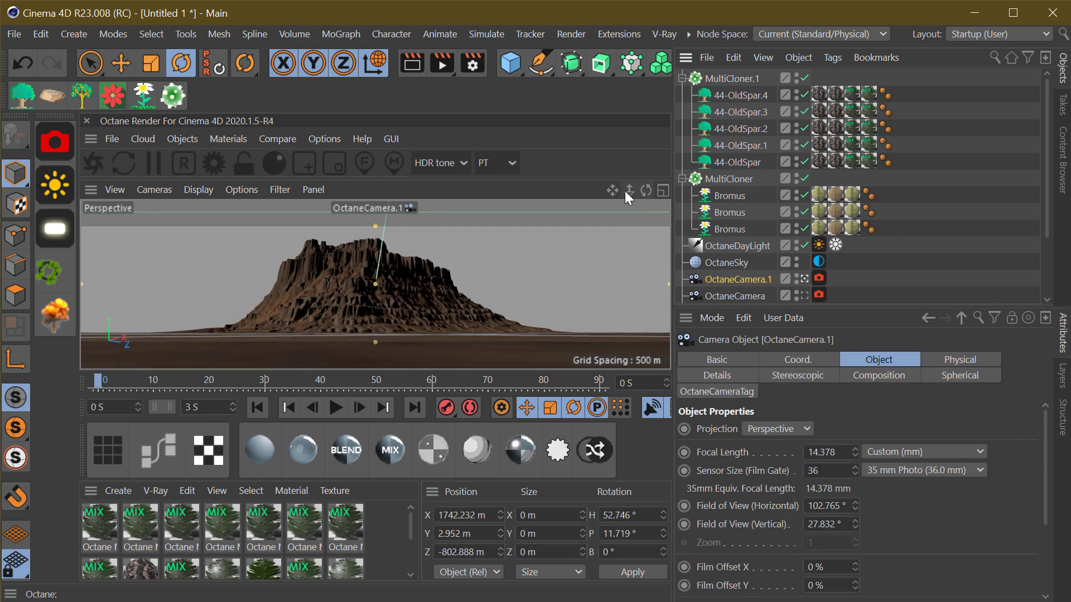
pyautogui.moveTo(624, 191); pyautogui.dragTo(620, 192)
pyautogui.click(805, 296)
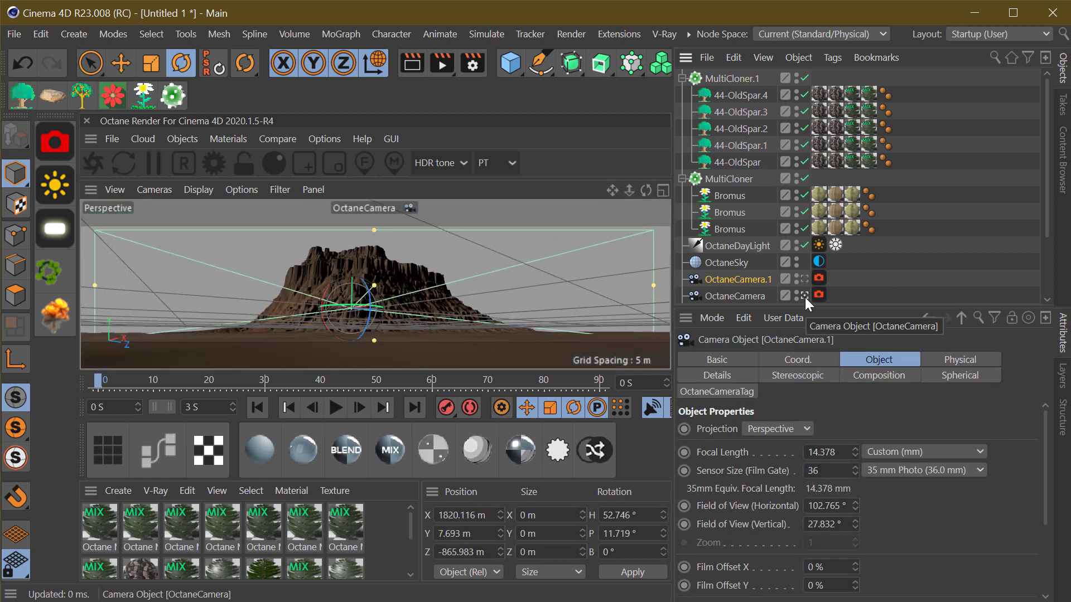
# Step: Rotate the OctaneSky environment's RotX/RotY and save the scene as Untitled 1.c4d
pyautogui.click(819, 261)
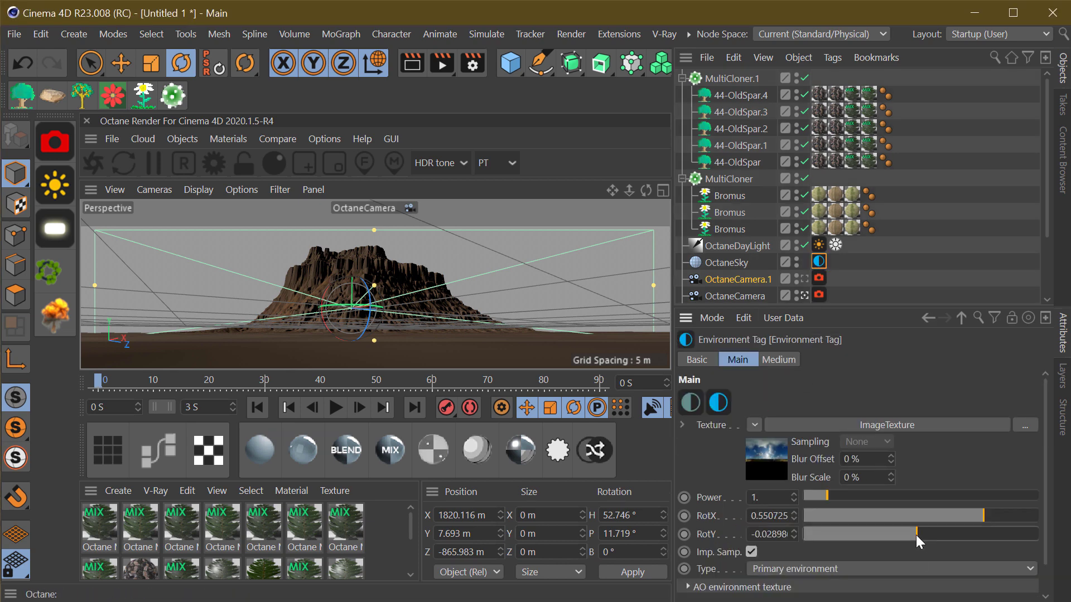
pyautogui.moveTo(916, 534); pyautogui.dragTo(915, 536)
pyautogui.moveTo(975, 517); pyautogui.dragTo(1013, 518)
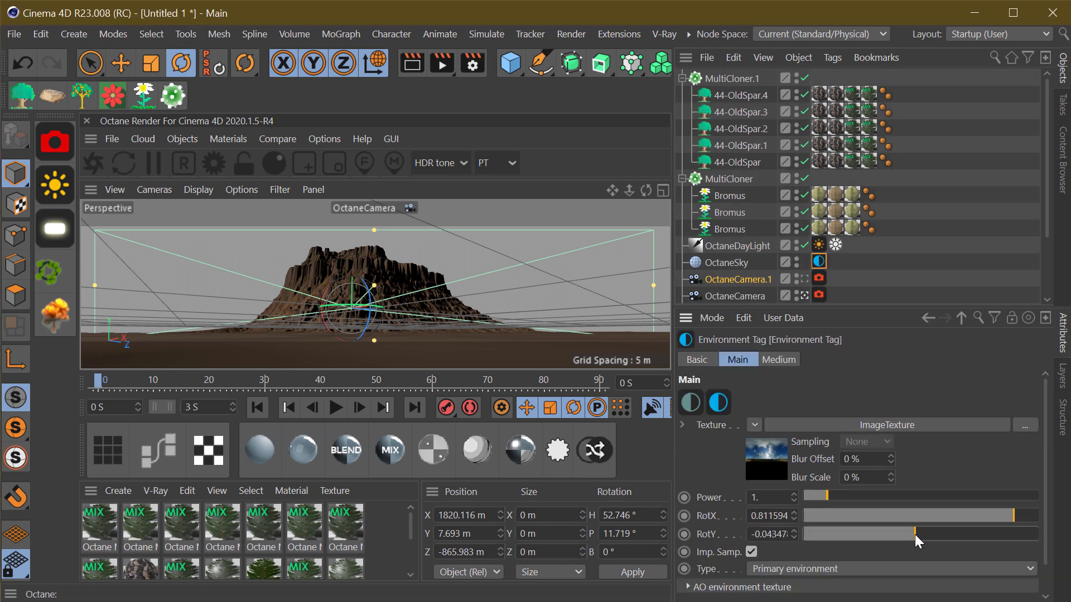
pyautogui.moveTo(915, 535); pyautogui.dragTo(919, 534)
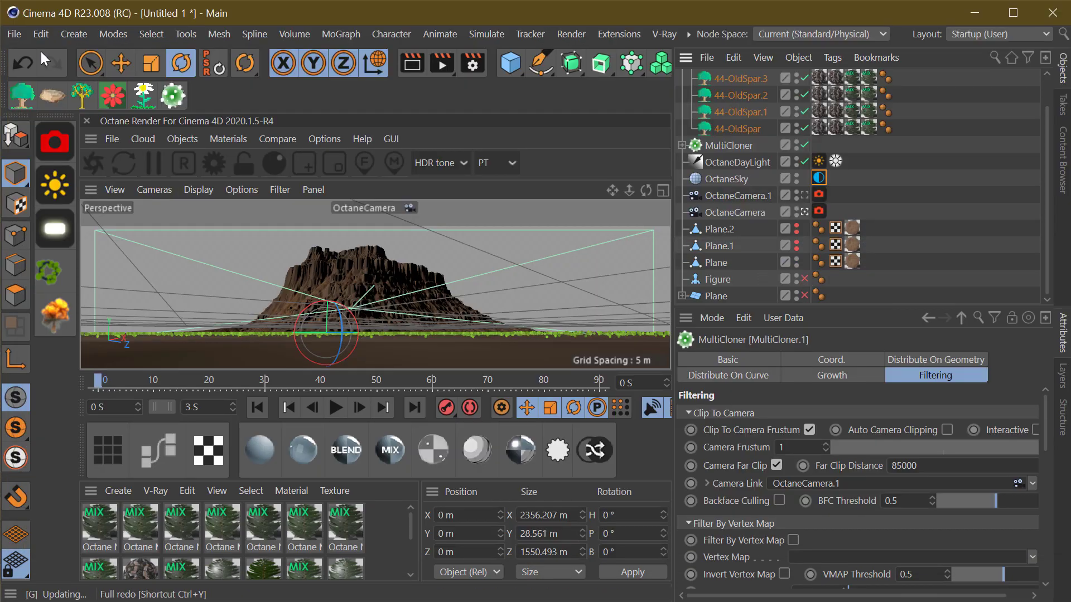
pyautogui.hotkey('ctrl', 's')
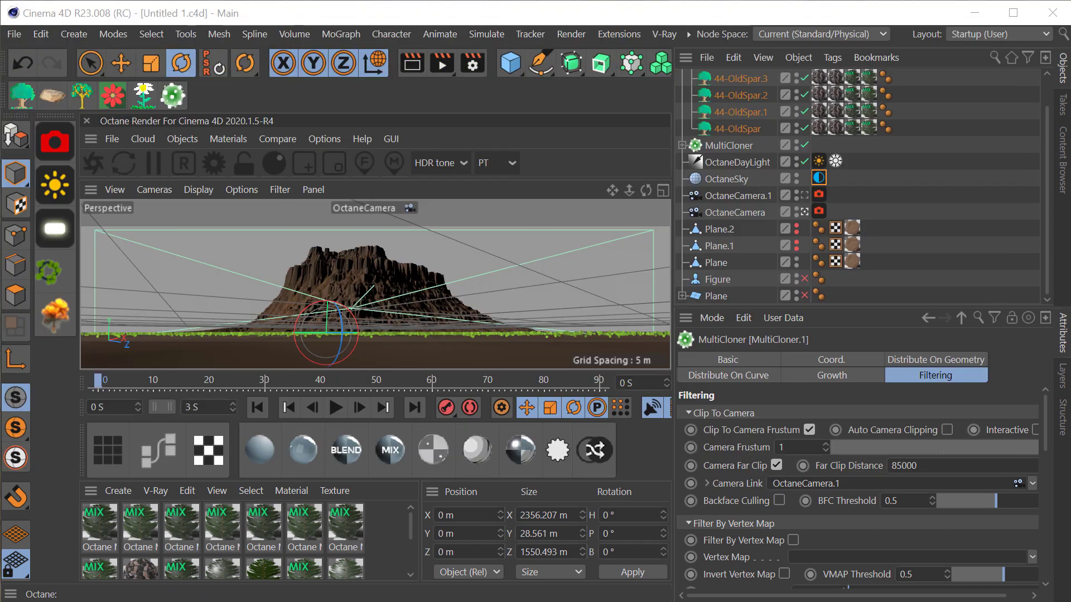
# Step: Import the RUST_3d_Low figure, turn it away from camera, and edit its wire material
pyautogui.moveTo(727, 79); pyautogui.dragTo(728, 277)
pyautogui.click(219, 34)
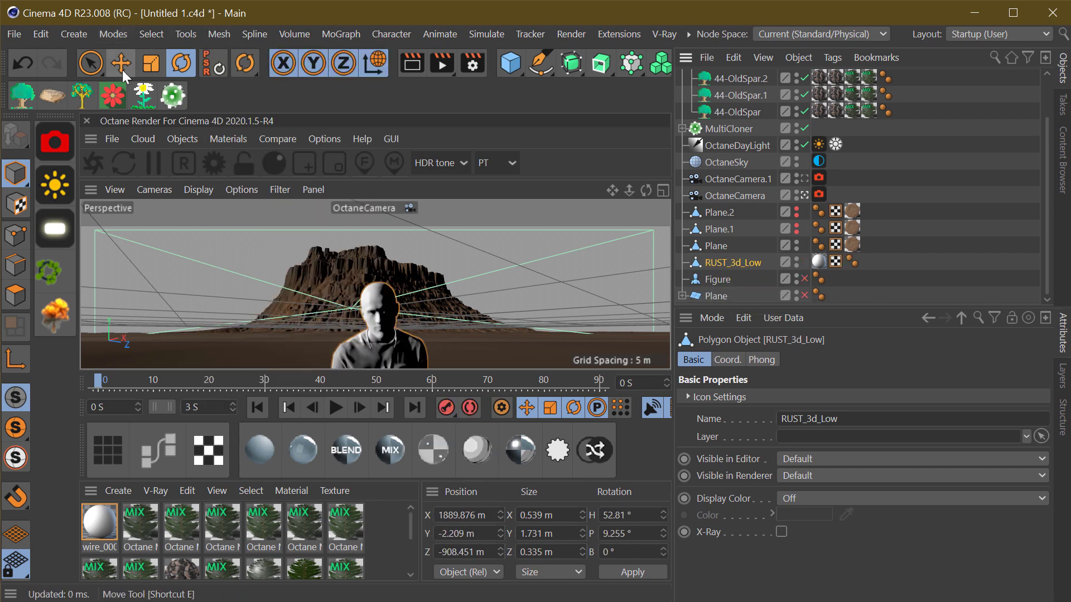
pyautogui.hotkey('ctrl', 'z')
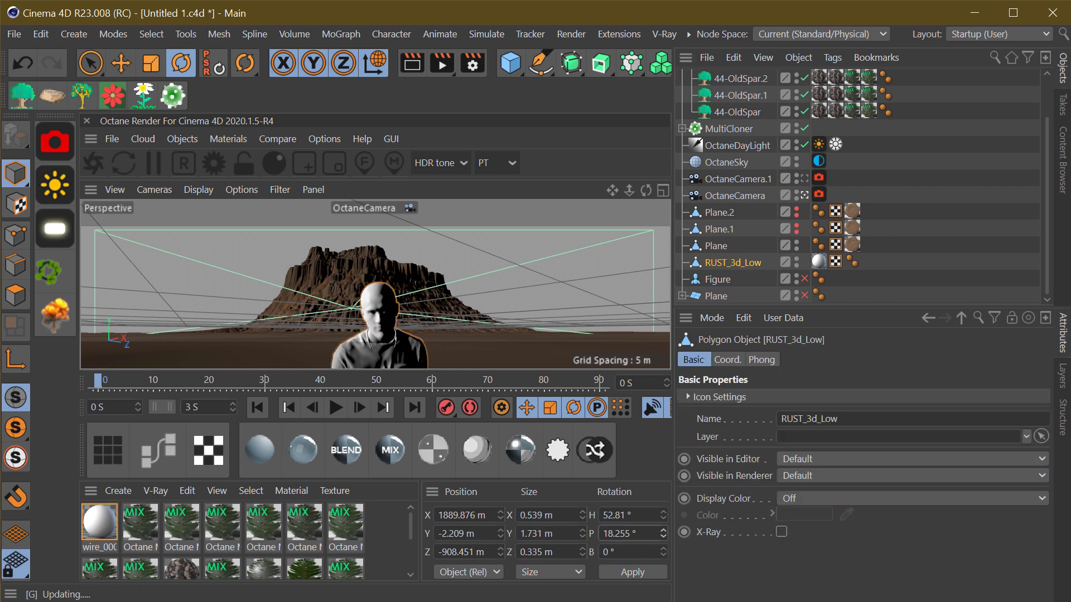
pyautogui.click(652, 573)
pyautogui.click(650, 571)
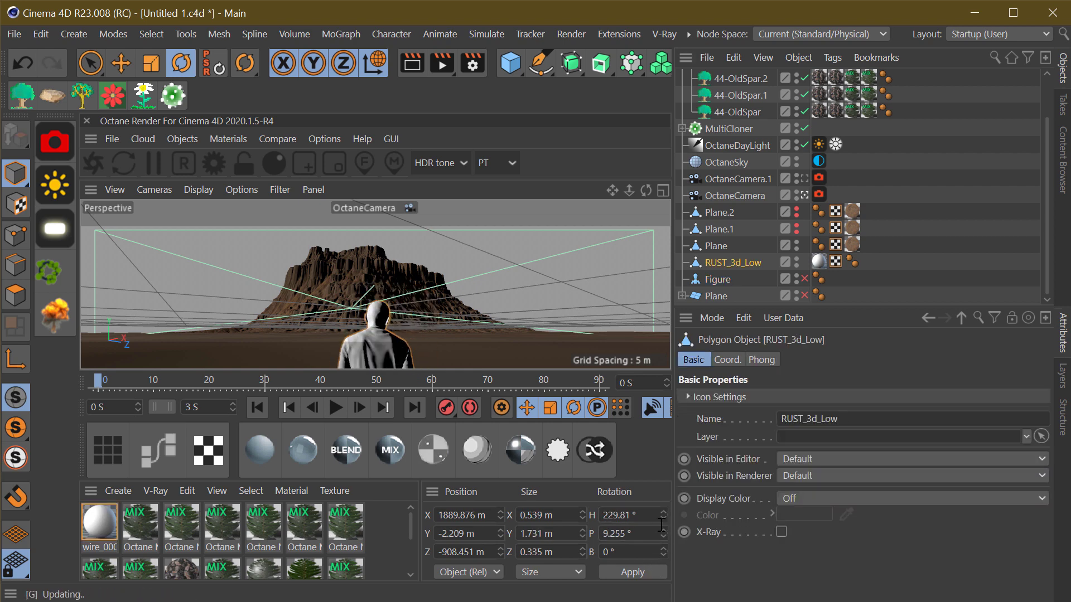
pyautogui.click(182, 521)
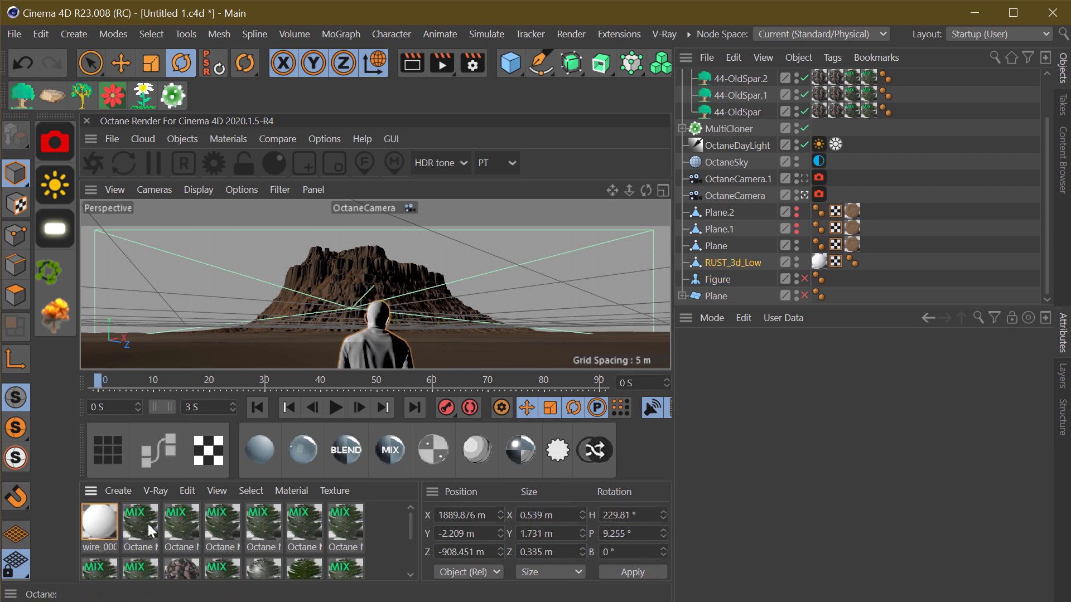
pyautogui.click(111, 529)
pyautogui.doubleClick(111, 528)
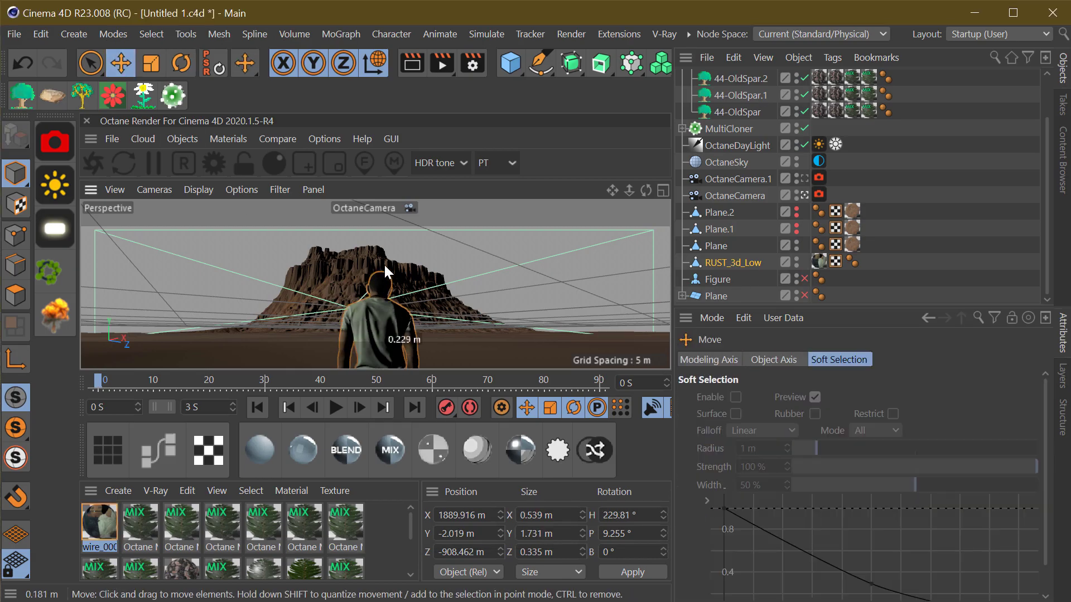
pyautogui.hotkey('ctrl', 'z')
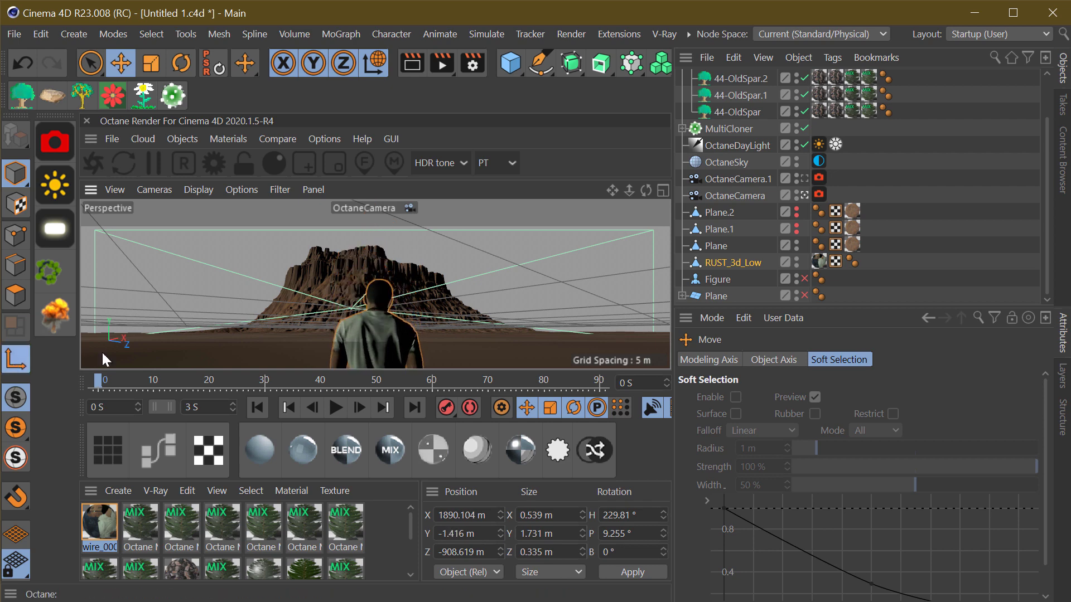
# Step: Move, scale and tilt the figure so it stands right of the mesa
pyautogui.moveTo(422, 298)
pyautogui.mouseDown()
pyautogui.moveTo(416, 331)
pyautogui.moveTo(527, 329)
pyautogui.moveTo(471, 257)
pyautogui.moveTo(471, 288)
pyautogui.mouseUp()
pyautogui.press('r')
pyautogui.press('e')
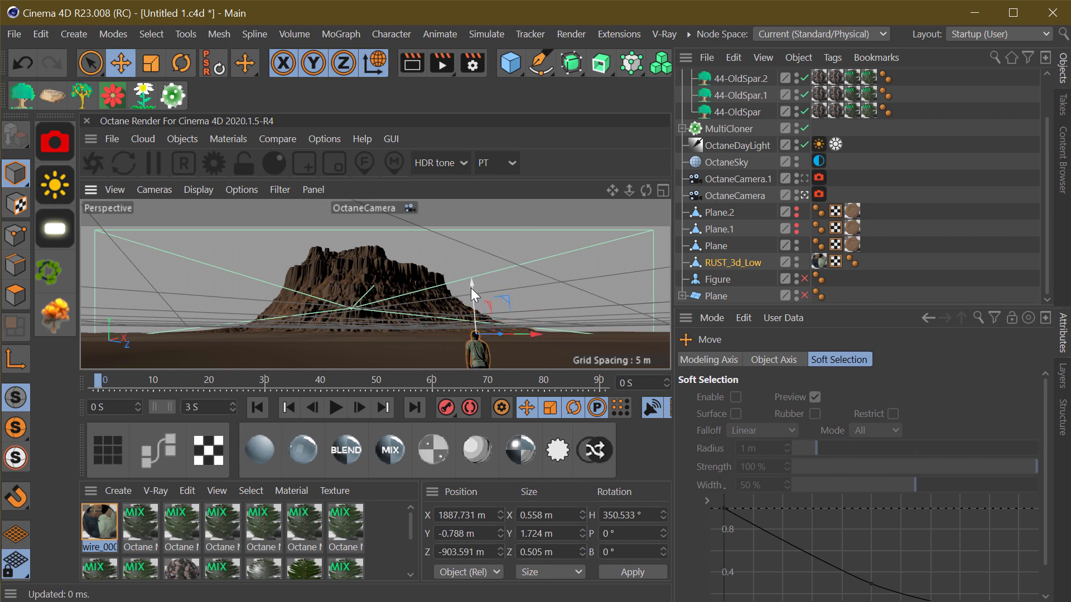
pyautogui.moveTo(501, 333)
pyautogui.mouseDown()
pyautogui.moveTo(373, 339)
pyautogui.moveTo(564, 337)
pyautogui.moveTo(600, 286)
pyautogui.moveTo(477, 250)
pyautogui.mouseUp()
pyautogui.press('t')
pyautogui.press('e')
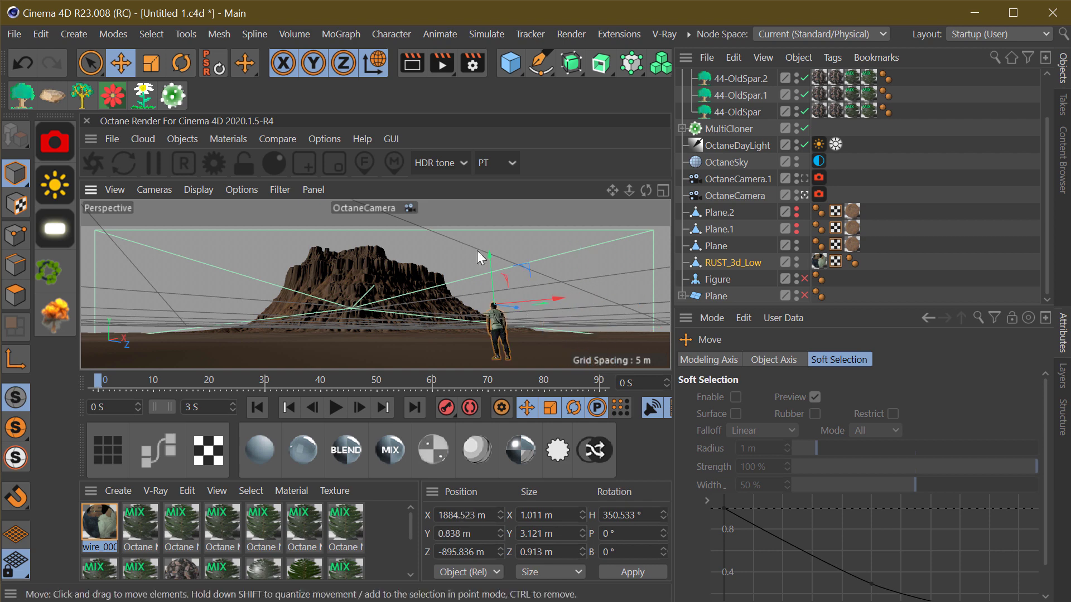
pyautogui.press('r')
pyautogui.moveTo(548, 283); pyautogui.dragTo(591, 239)
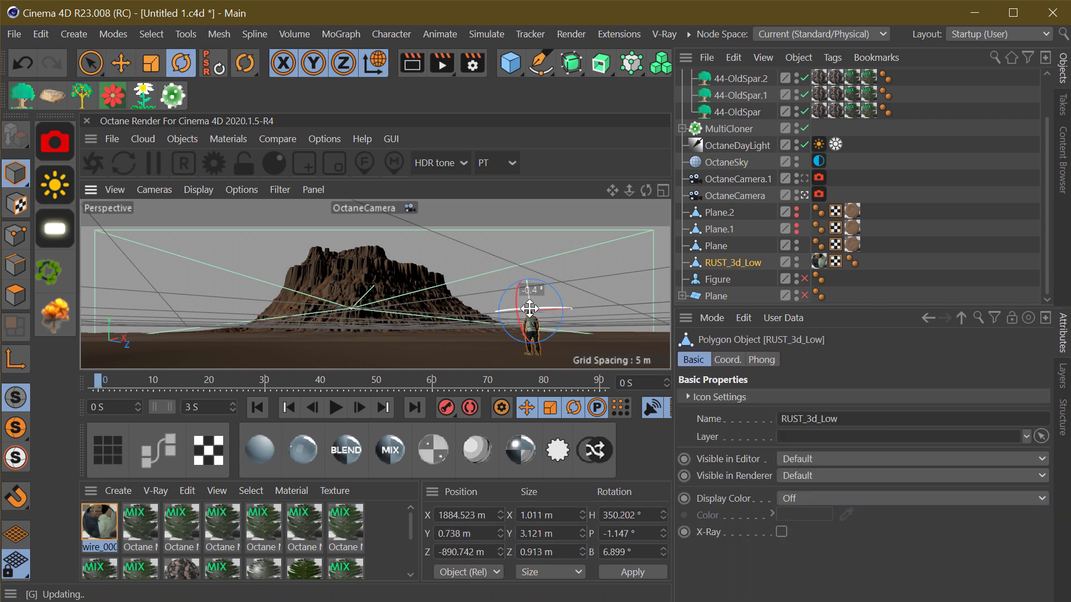
pyautogui.press('e')
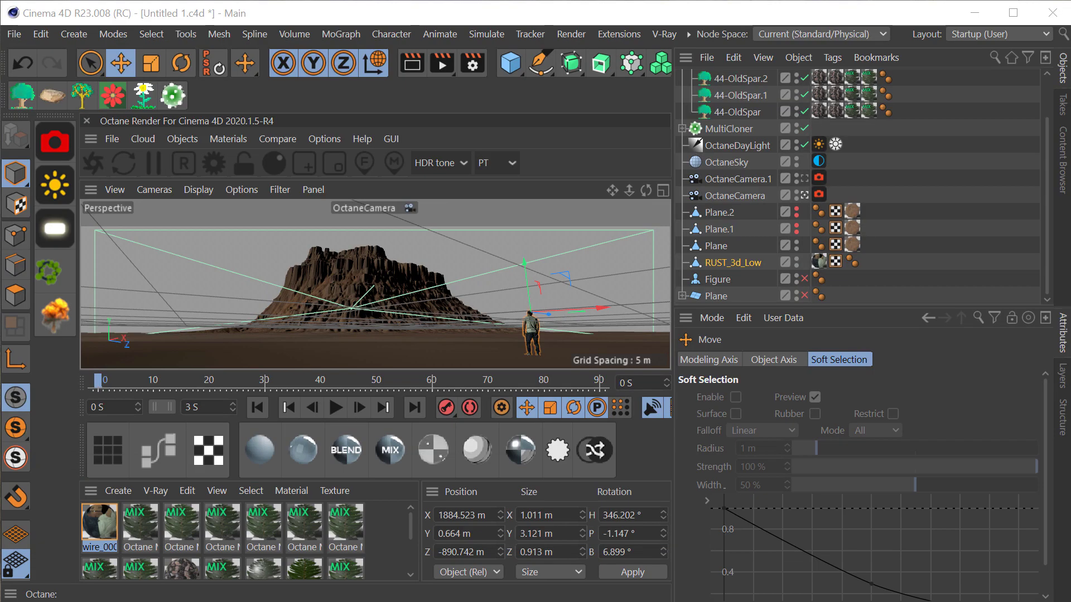
pyautogui.scroll(-5, 775, 480)
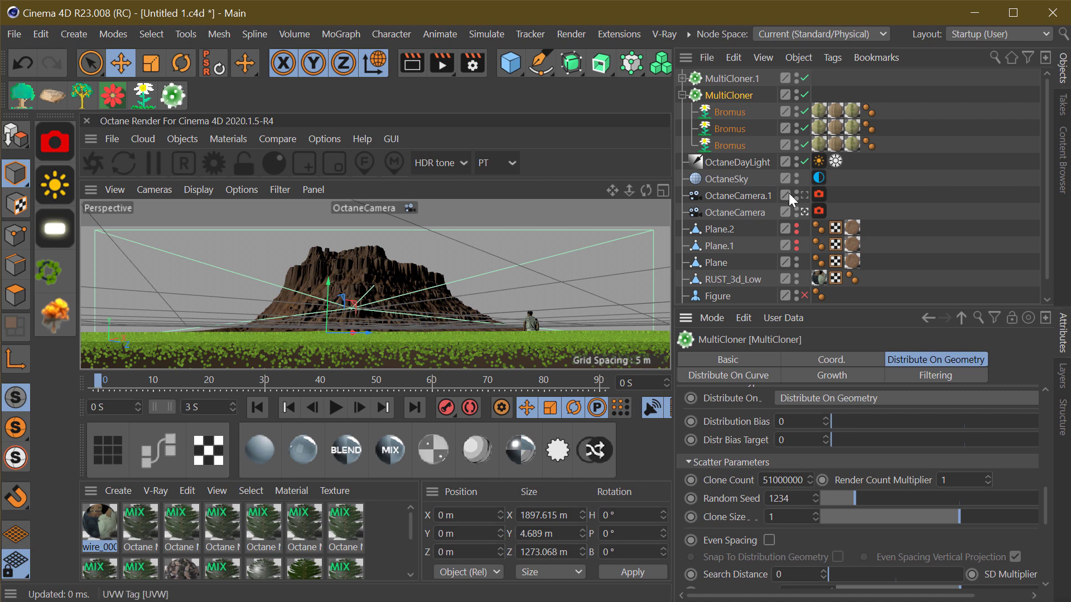
# Step: Set MultiCloner.1 turbulence scale 669.36, rotation Y 637.76, and clone count 80000
pyautogui.moveTo(941, 560); pyautogui.dragTo(1012, 556)
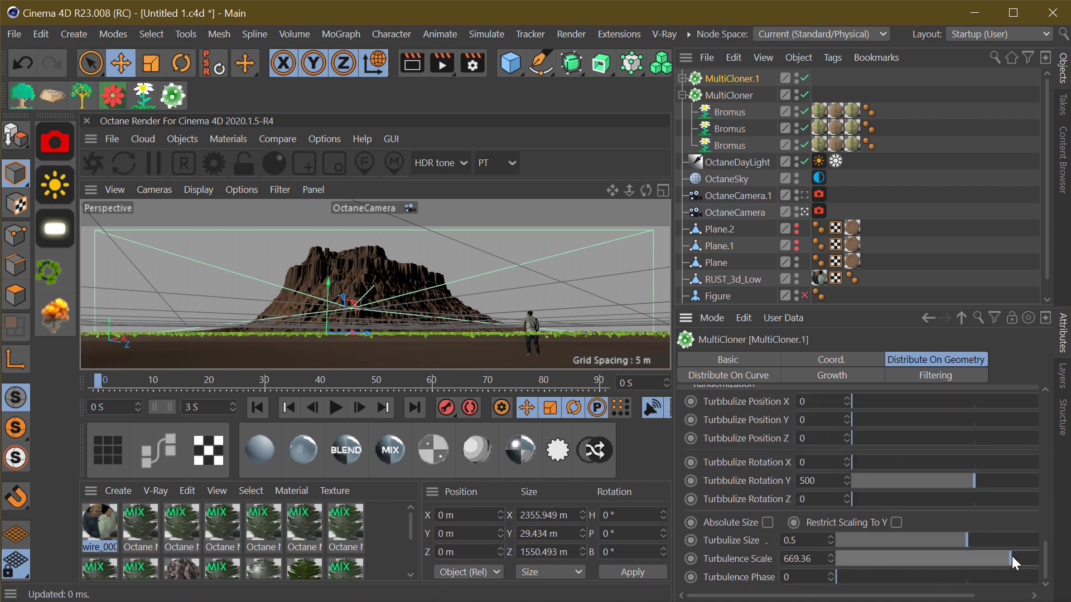
pyautogui.click(1009, 482)
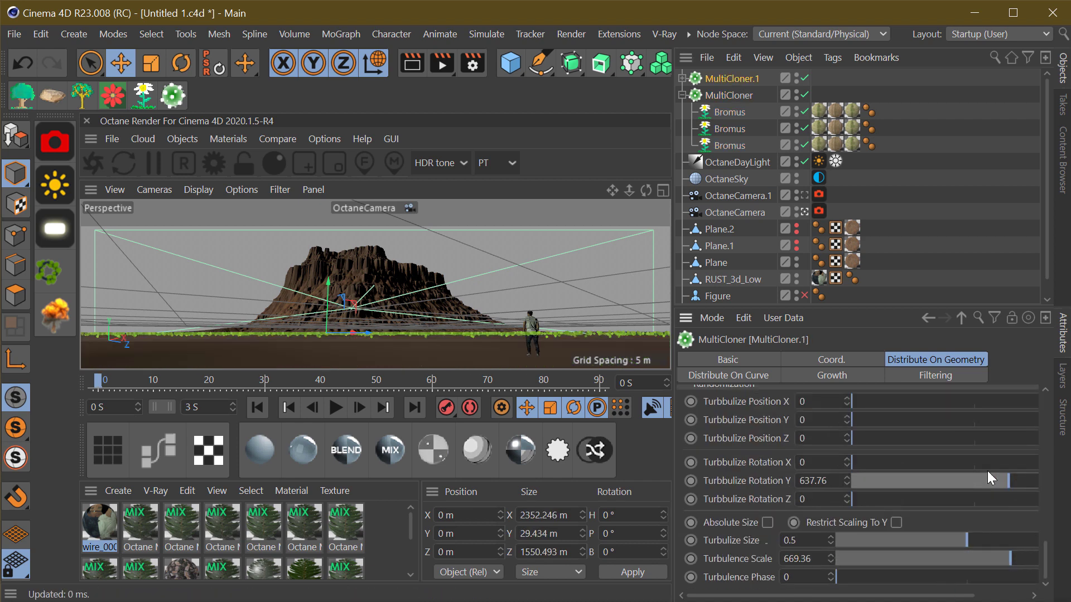
pyautogui.scroll(3, 1021, 481)
pyautogui.scroll(2, 1048, 514)
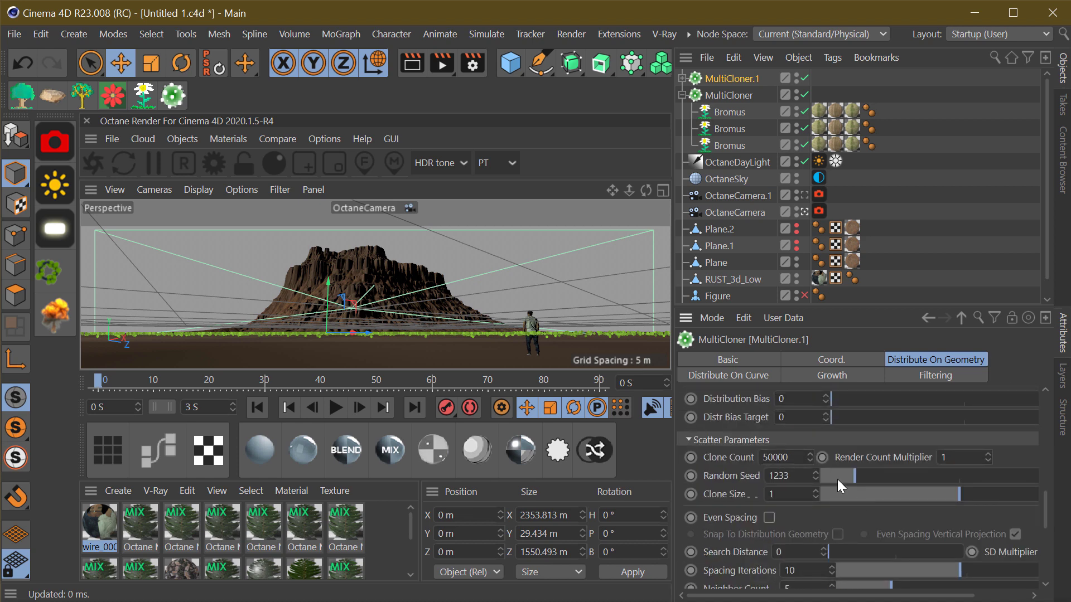
pyautogui.scroll(1, 781, 484)
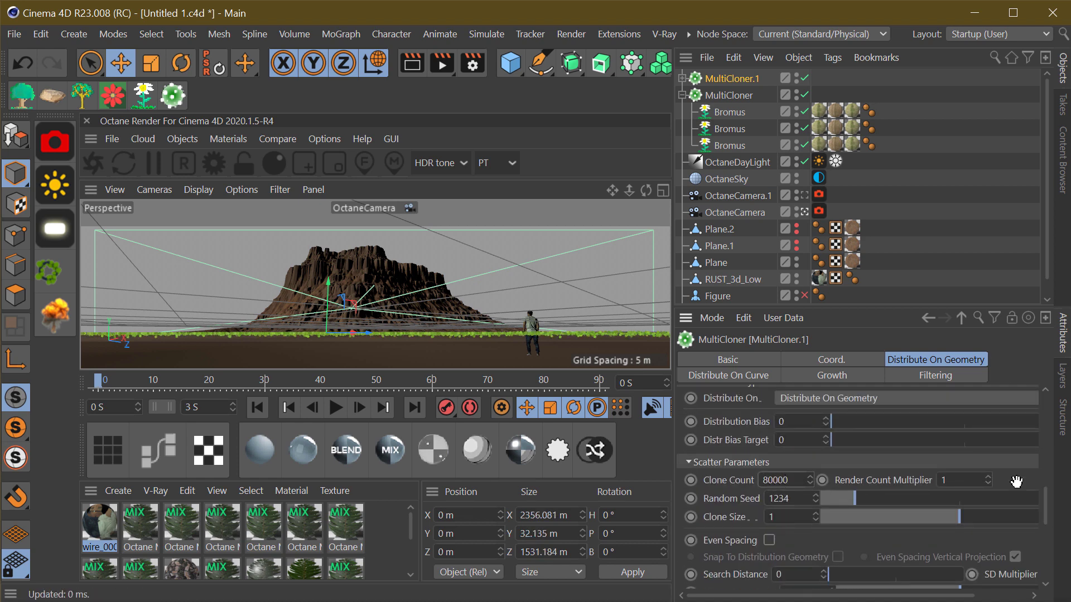
# Step: Re-angle the OctaneSky environment's RotX and reset its RotY to 0
pyautogui.click(819, 178)
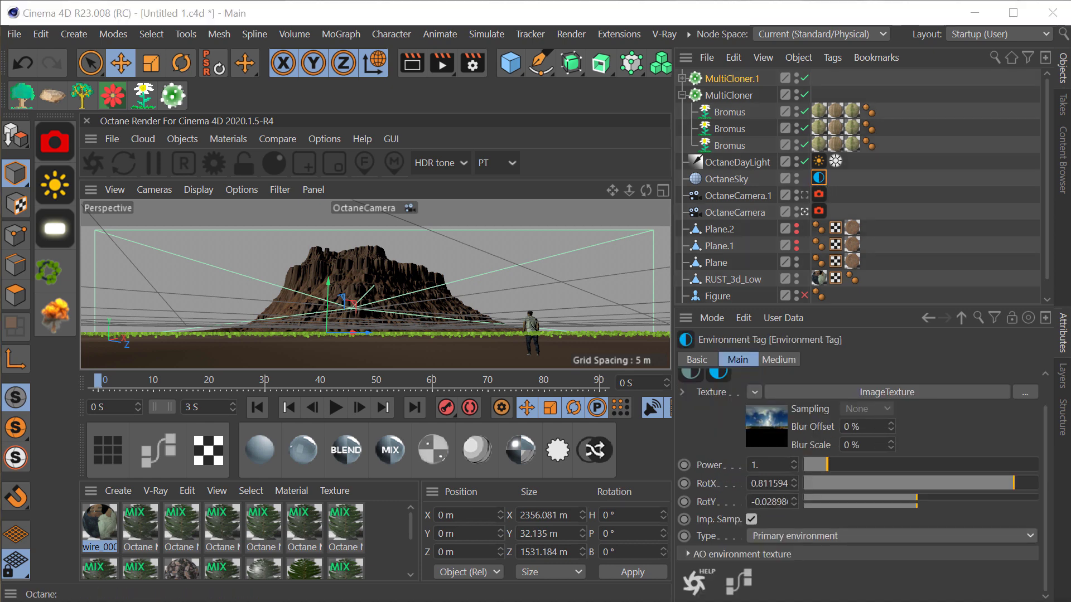
pyautogui.click(887, 392)
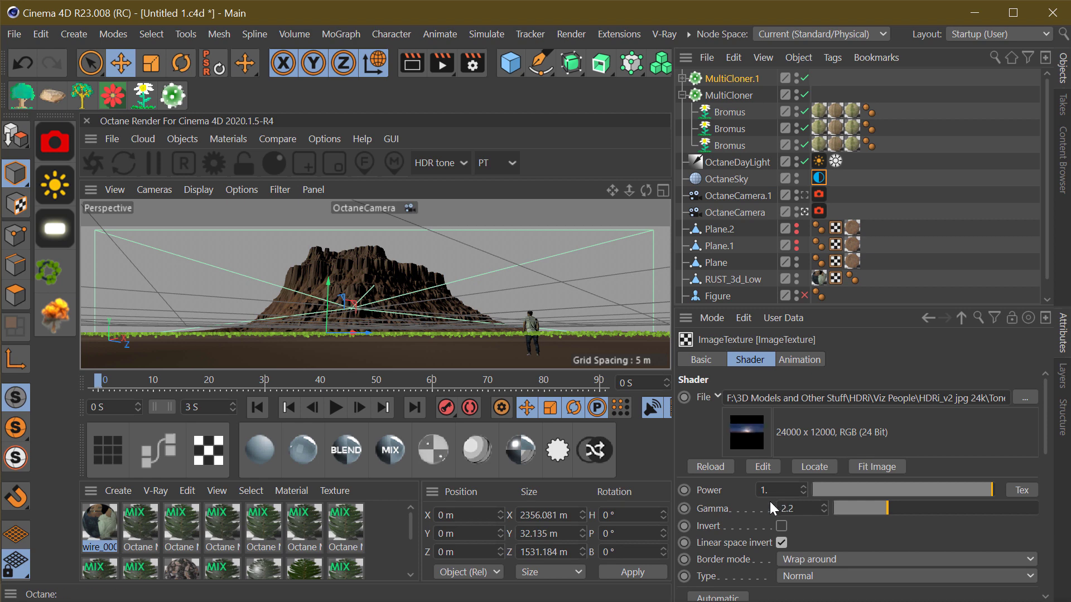
pyautogui.moveTo(963, 521); pyautogui.dragTo(982, 523)
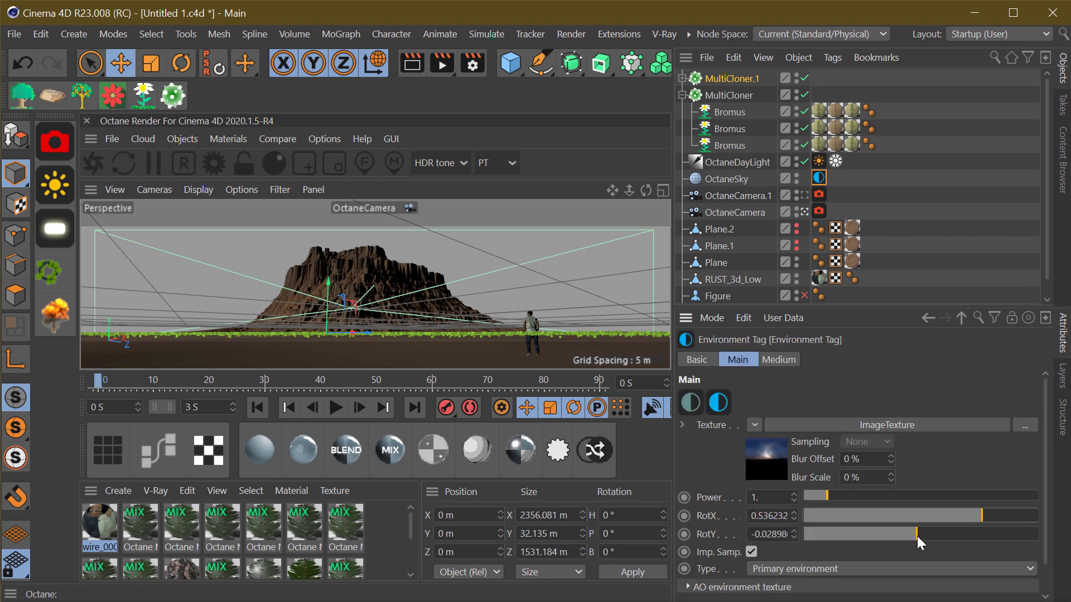
pyautogui.moveTo(917, 537); pyautogui.dragTo(918, 518)
pyautogui.click(969, 515)
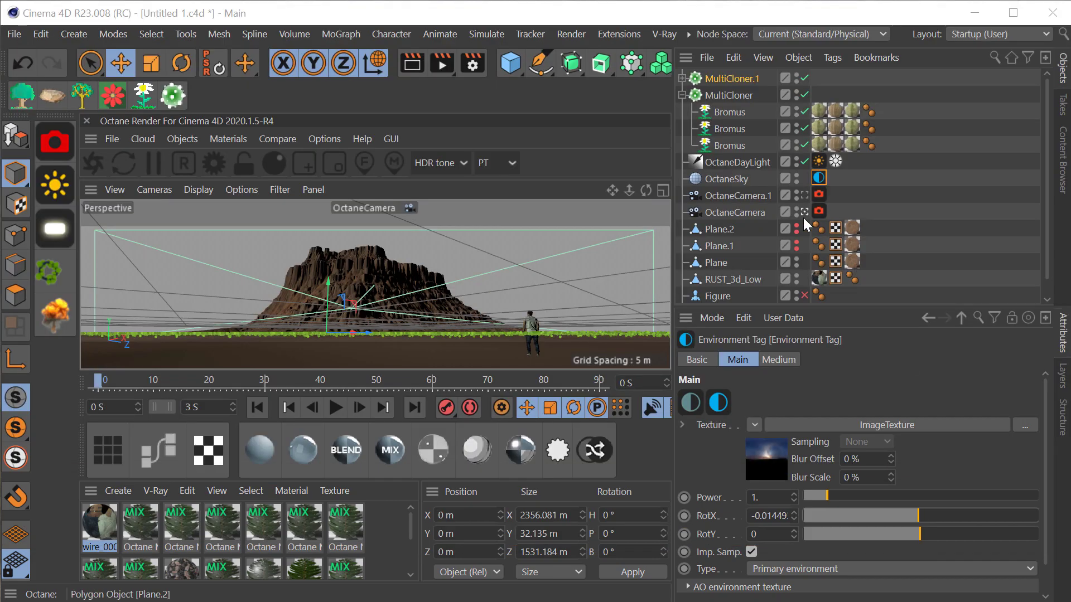
# Step: Rotate the daylight sun and raise the scattering medium density to 0.000188
pyautogui.press('r')
pyautogui.moveTo(352, 269); pyautogui.dragTo(323, 277)
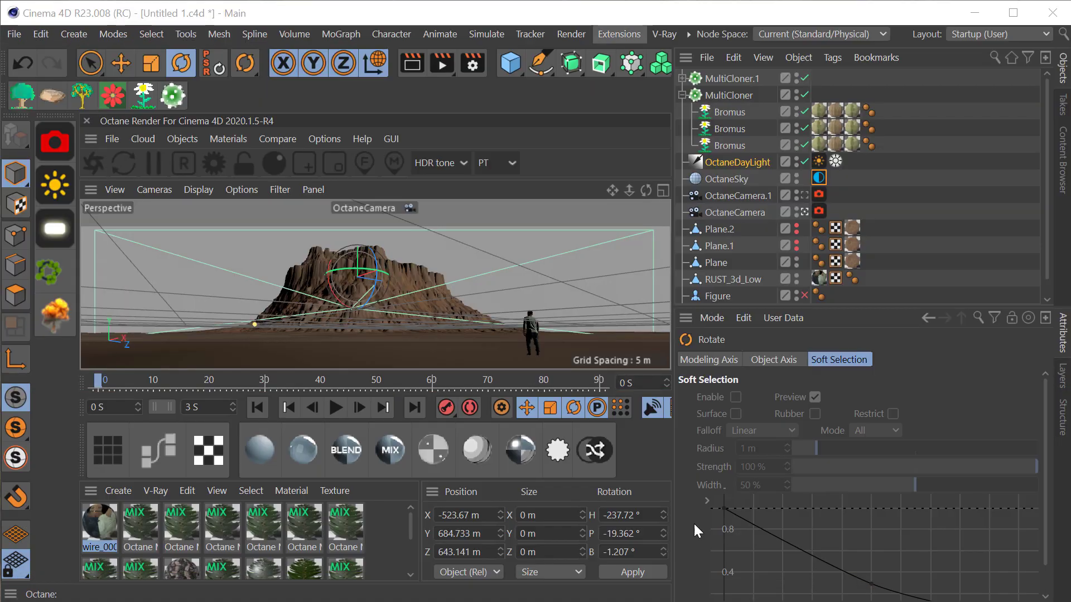
pyautogui.moveTo(371, 262)
pyautogui.mouseDown()
pyautogui.moveTo(379, 276)
pyautogui.moveTo(606, 267)
pyautogui.mouseUp()
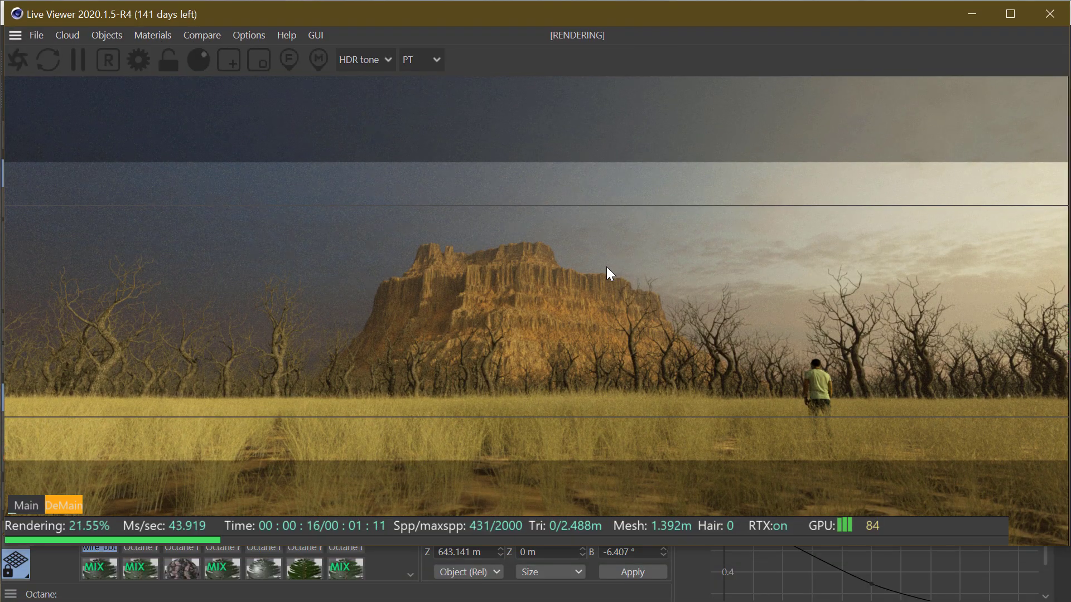
pyautogui.click(138, 60)
pyautogui.click(75, 55)
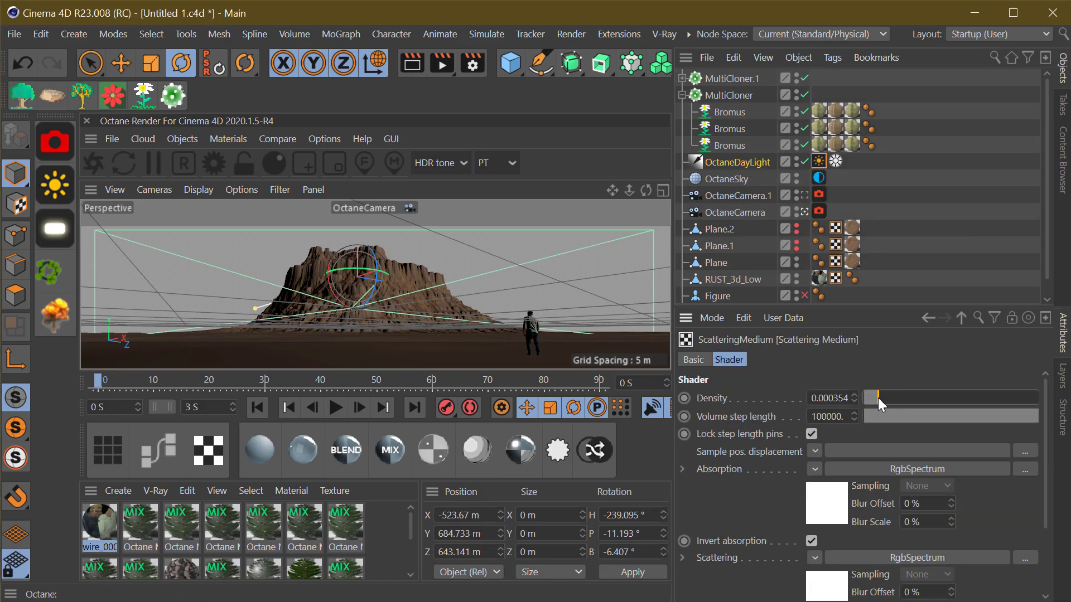
pyautogui.moveTo(878, 397); pyautogui.dragTo(875, 397)
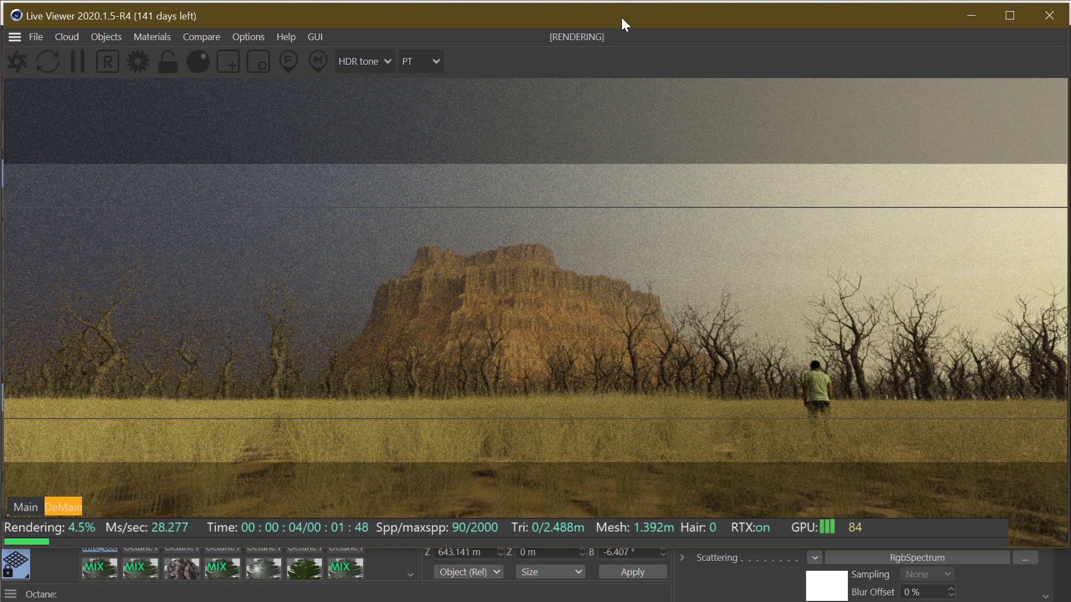
# Step: Raise camera exposure to 1, adjust gamma, and test the Natural response toggle
pyautogui.moveTo(301, 99); pyautogui.dragTo(277, 102)
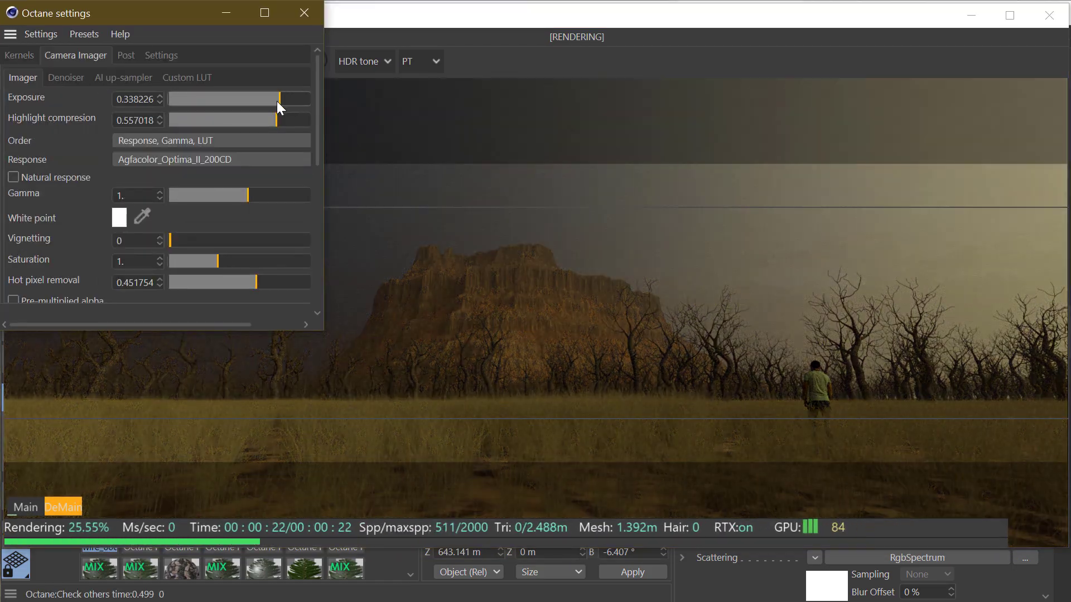
pyautogui.moveTo(248, 195); pyautogui.dragTo(232, 196)
pyautogui.click(14, 177)
pyautogui.click(212, 160)
# Step: Cycle the film response presets, settling on Agfacolor_Optima_II_200CD
pyautogui.click(183, 302)
pyautogui.press('Down')
pyautogui.press('Down')
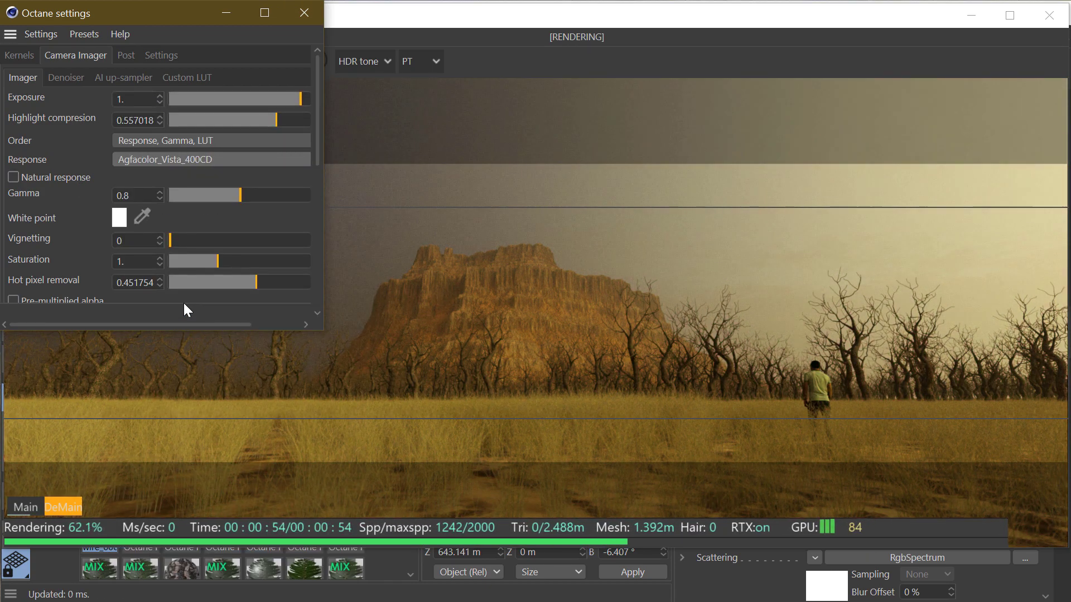
pyautogui.press('Down')
pyautogui.press('Down')
pyautogui.press('Down')
pyautogui.press('Down')
pyautogui.press('Down')
pyautogui.press('Down')
pyautogui.press('Down')
pyautogui.press('Down')
pyautogui.press('Down')
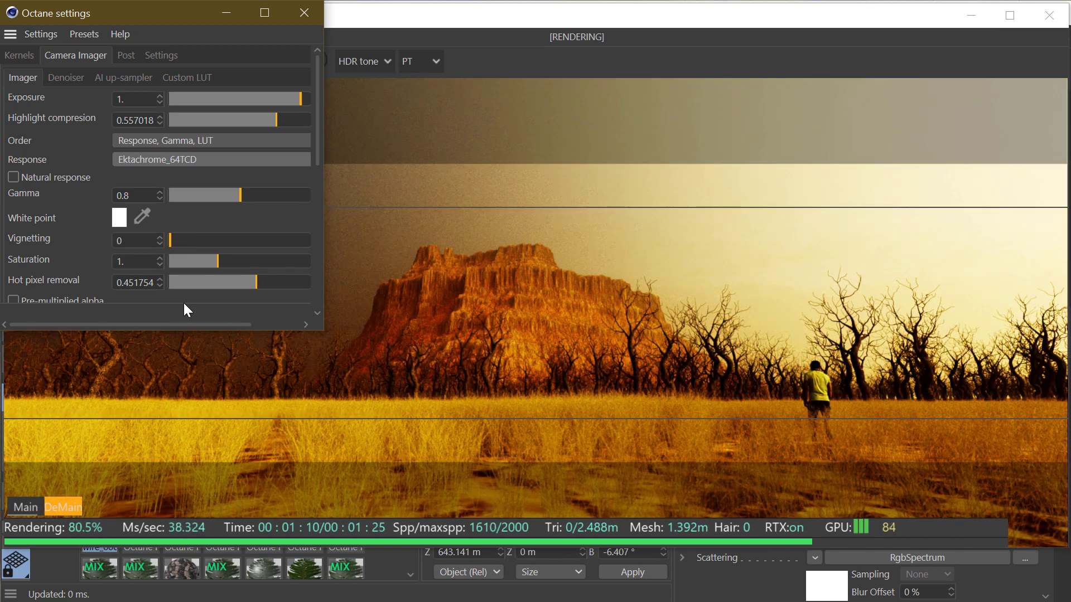
pyautogui.press('Down')
pyautogui.press('Down')
pyautogui.press('Down')
pyautogui.press('Down')
pyautogui.moveTo(239, 196); pyautogui.dragTo(246, 196)
pyautogui.press('Down')
pyautogui.press('Down')
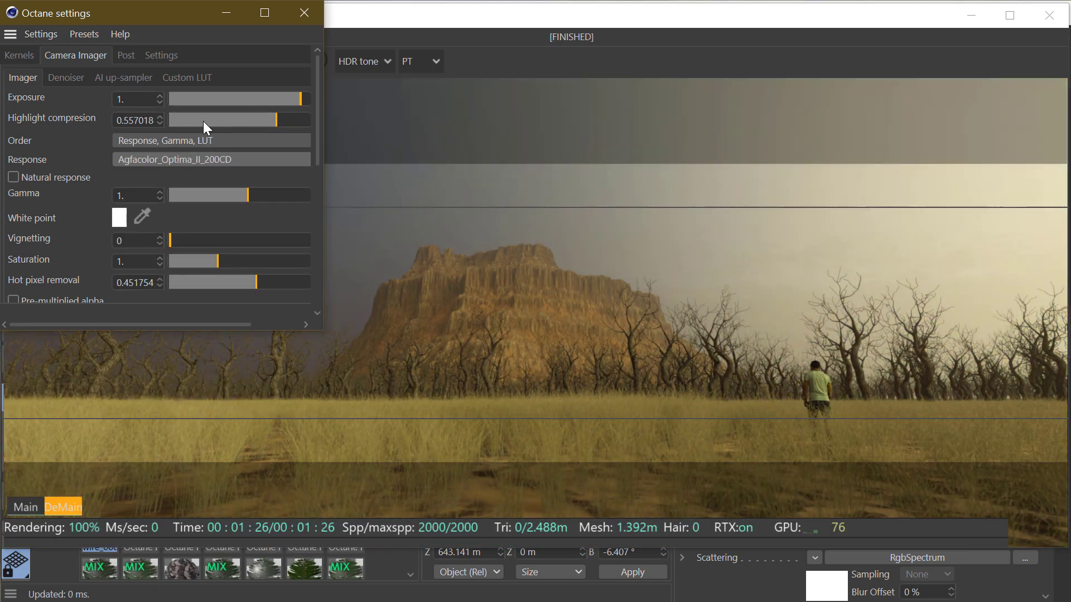
pyautogui.press('Down')
pyautogui.press('Up')
pyautogui.press('Up')
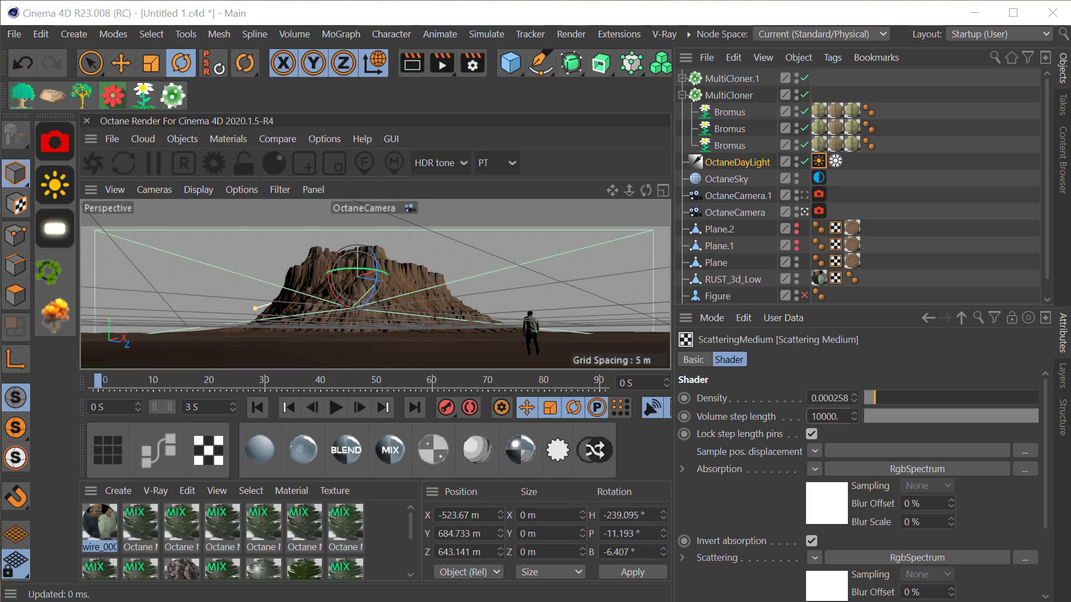
# Step: Rotate the OctaneDayLight and shift the left mesa Plane.1 further left
pyautogui.moveTo(357, 277); pyautogui.dragTo(364, 277)
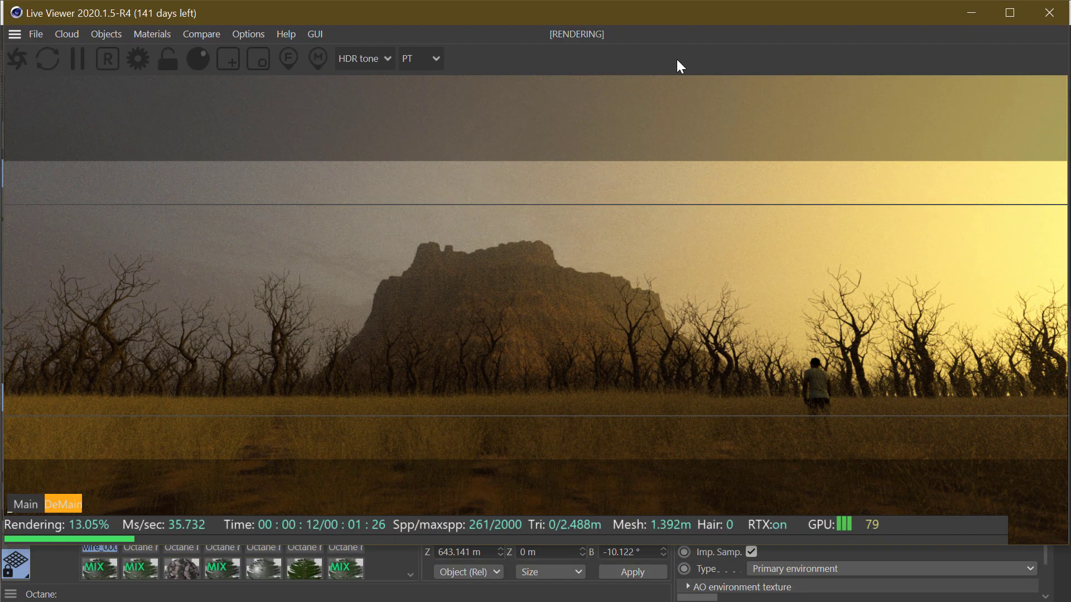
pyautogui.doubleClick(673, 18)
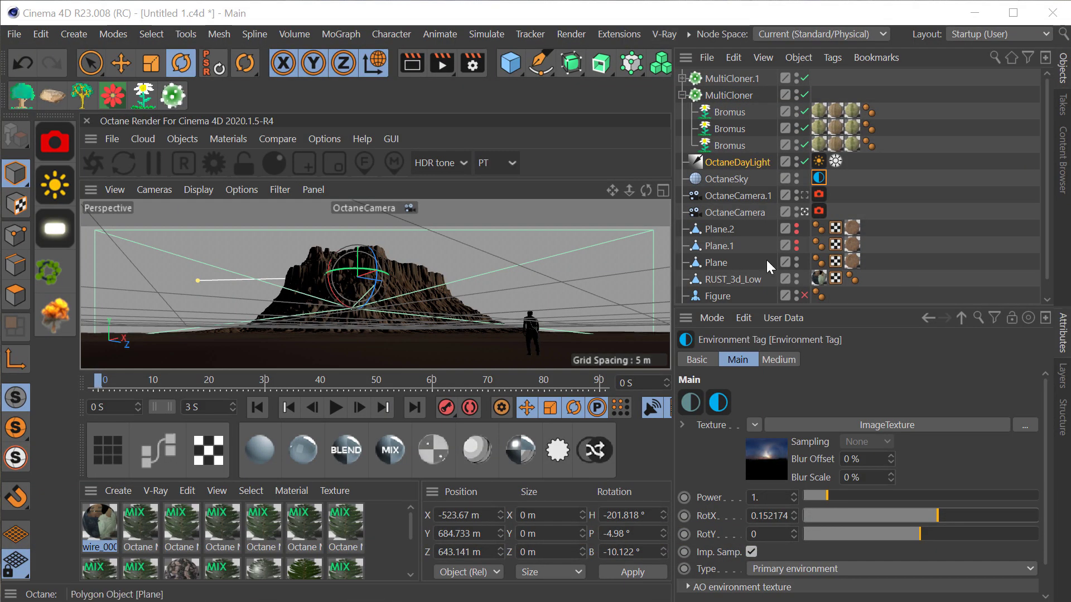
pyautogui.click(770, 230)
pyautogui.press('e')
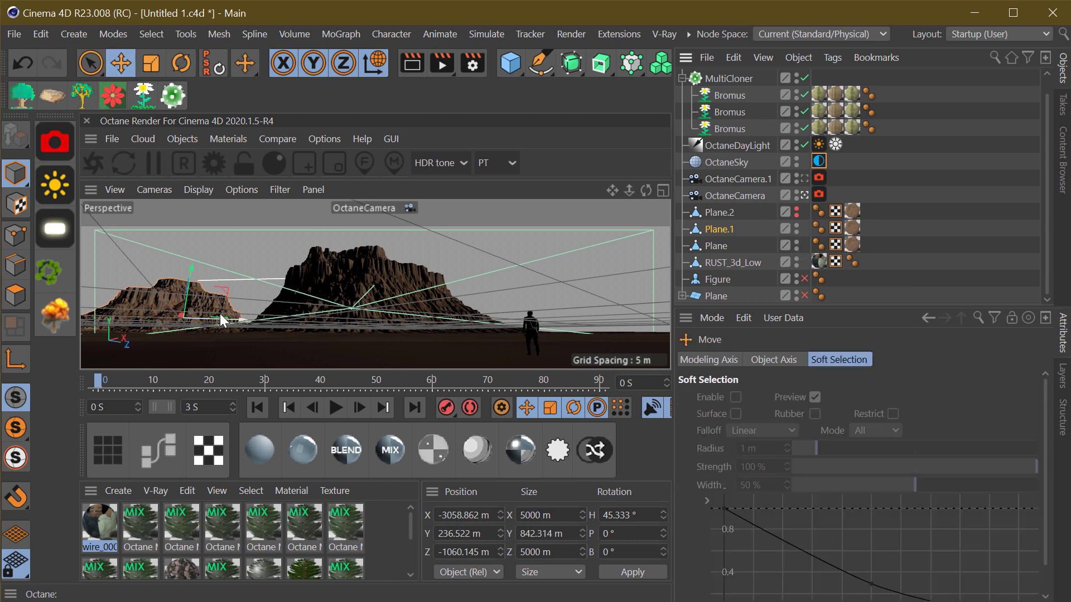
pyautogui.moveTo(234, 323)
pyautogui.mouseDown()
pyautogui.moveTo(188, 323)
pyautogui.moveTo(244, 322)
pyautogui.mouseUp()
# Step: Enlarge Plane.1 to 7465 m, save the project, and restart the Octane live render
pyautogui.press('t')
pyautogui.press('e')
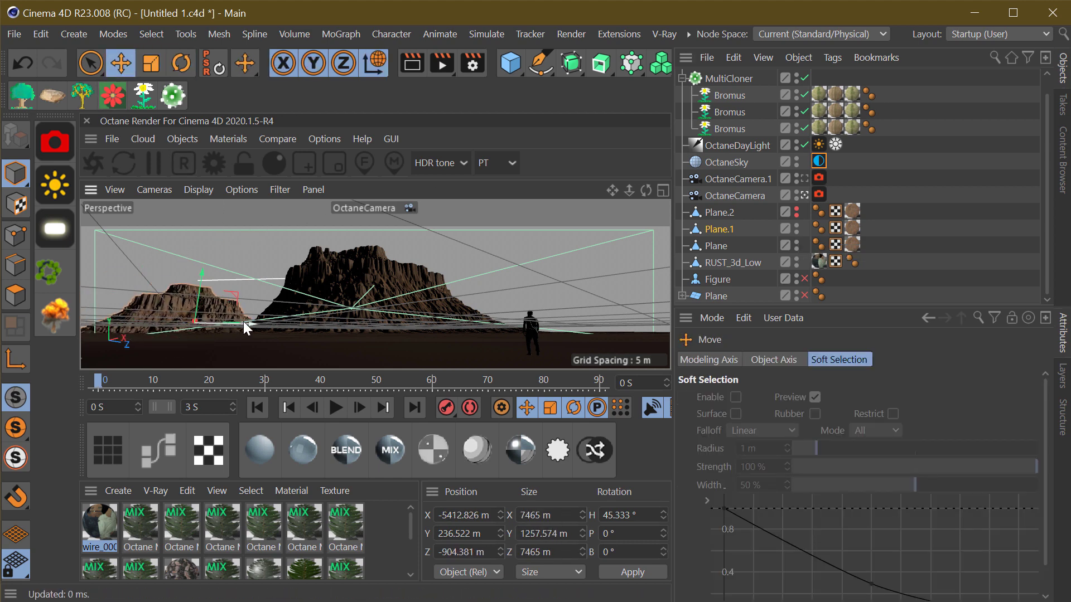
pyautogui.click(899, 232)
pyautogui.hotkey('ctrl', 's')
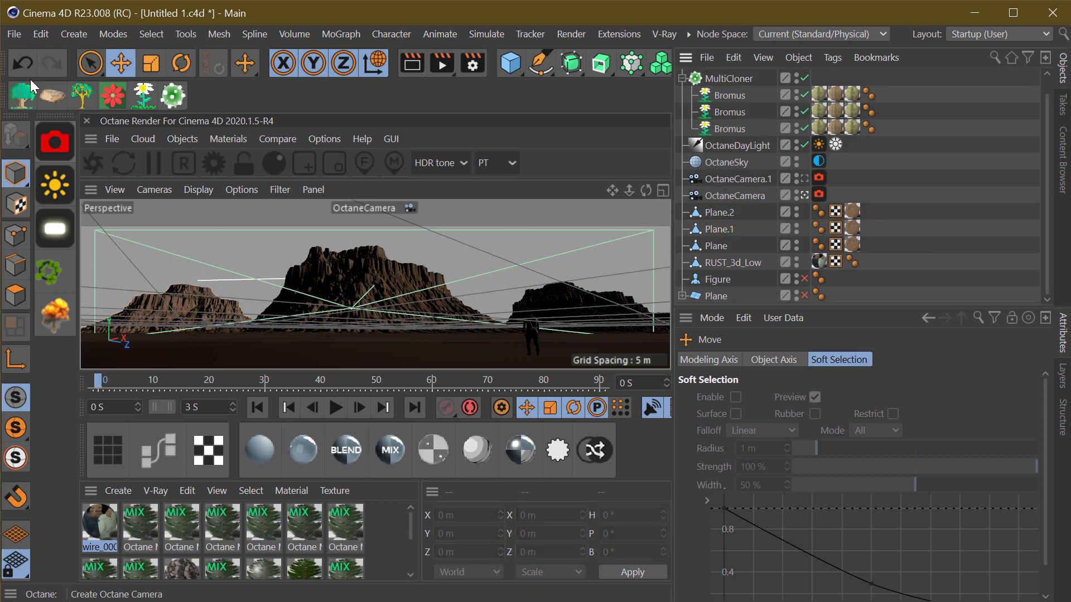
pyautogui.click(362, 139)
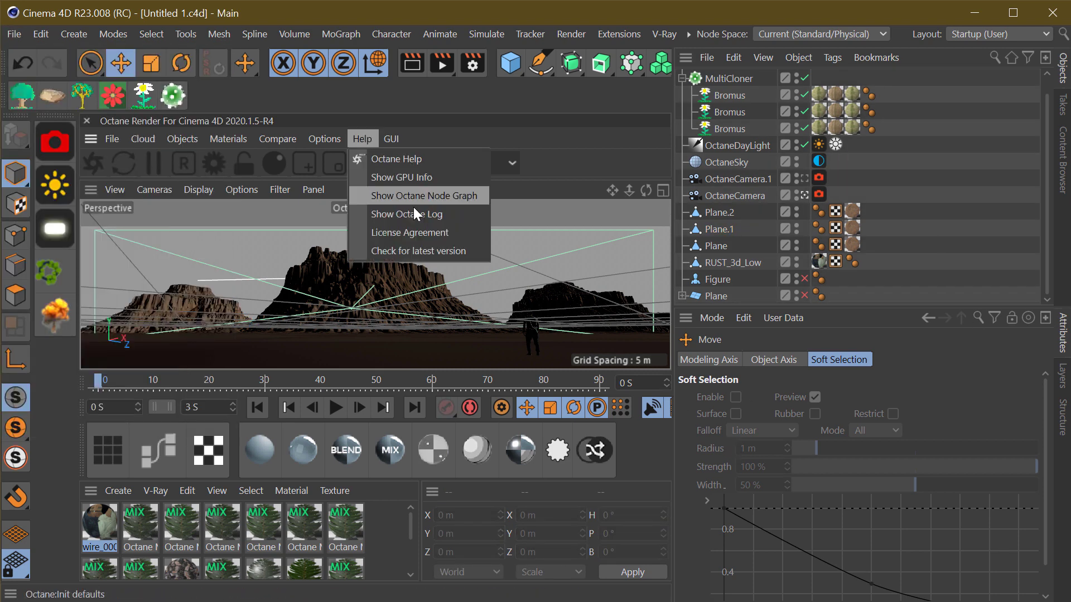
pyautogui.click(411, 213)
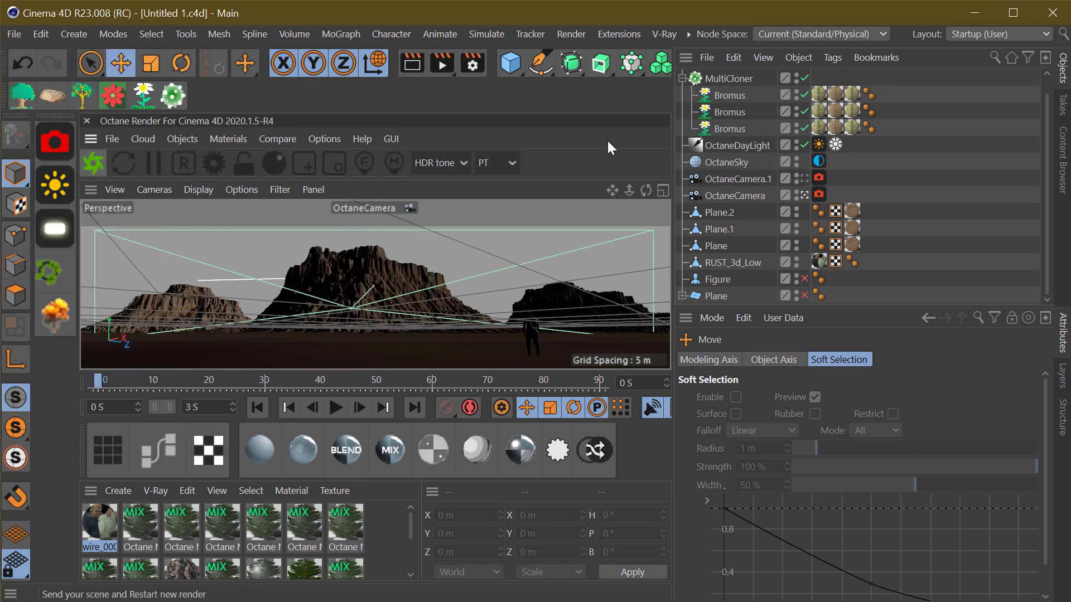
pyautogui.click(573, 333)
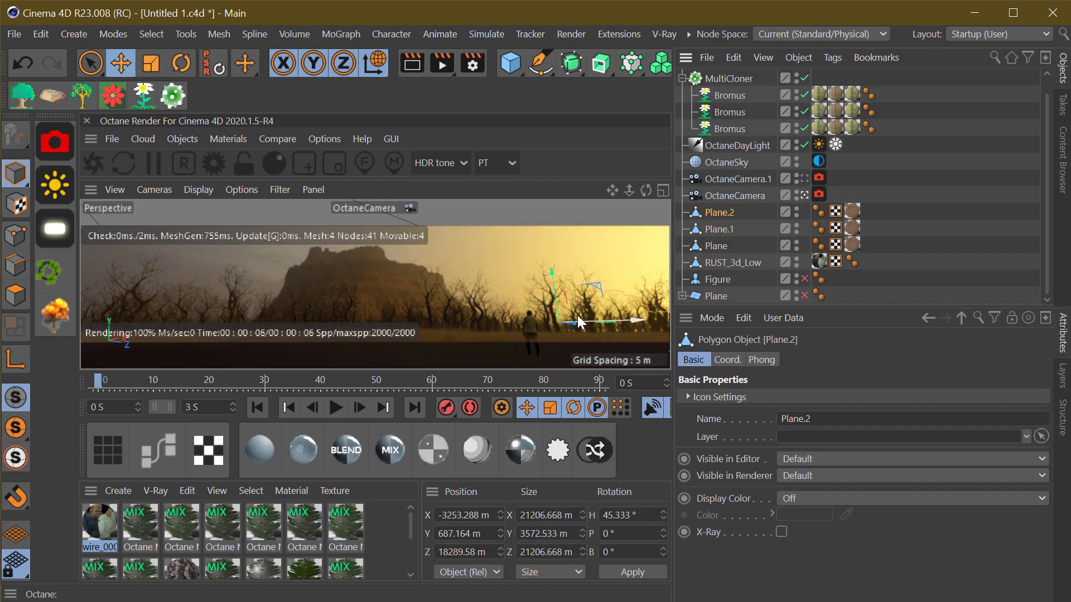
# Step: Slide the Plane.2 mesa sideways to Z 5835.725 m and adjust Plane.1
pyautogui.moveTo(580, 322)
pyautogui.mouseDown()
pyautogui.moveTo(438, 292)
pyautogui.moveTo(485, 334)
pyautogui.moveTo(533, 329)
pyautogui.moveTo(552, 363)
pyautogui.mouseUp()
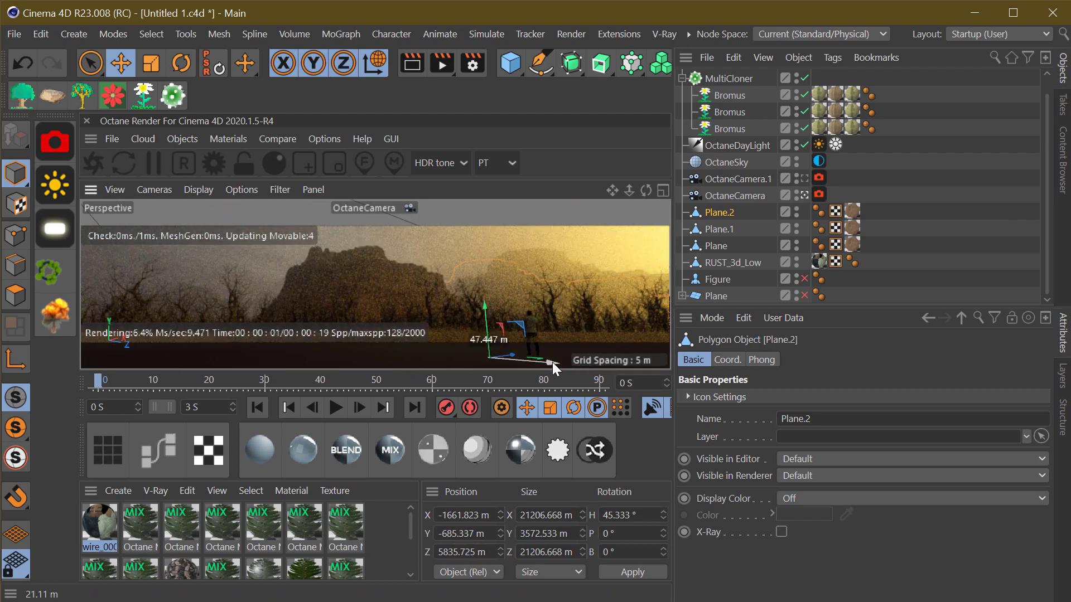
pyautogui.click(192, 315)
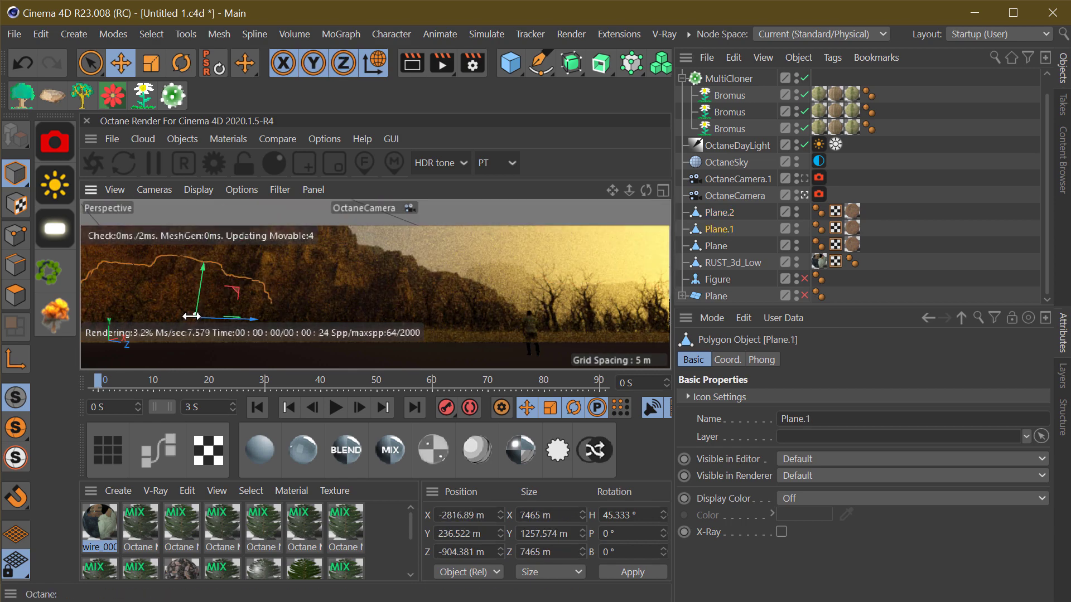
pyautogui.press('r')
pyautogui.click(234, 313)
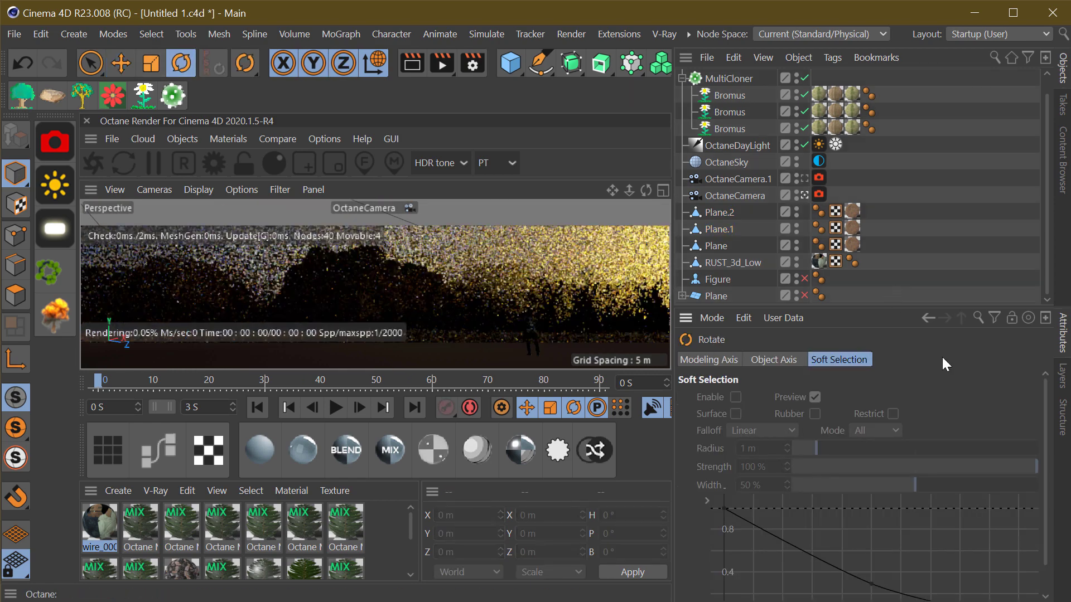
# Step: Save the project and bring up the Render Settings on Octane's Render Passes page
pyautogui.click(14, 34)
pyautogui.click(140, 195)
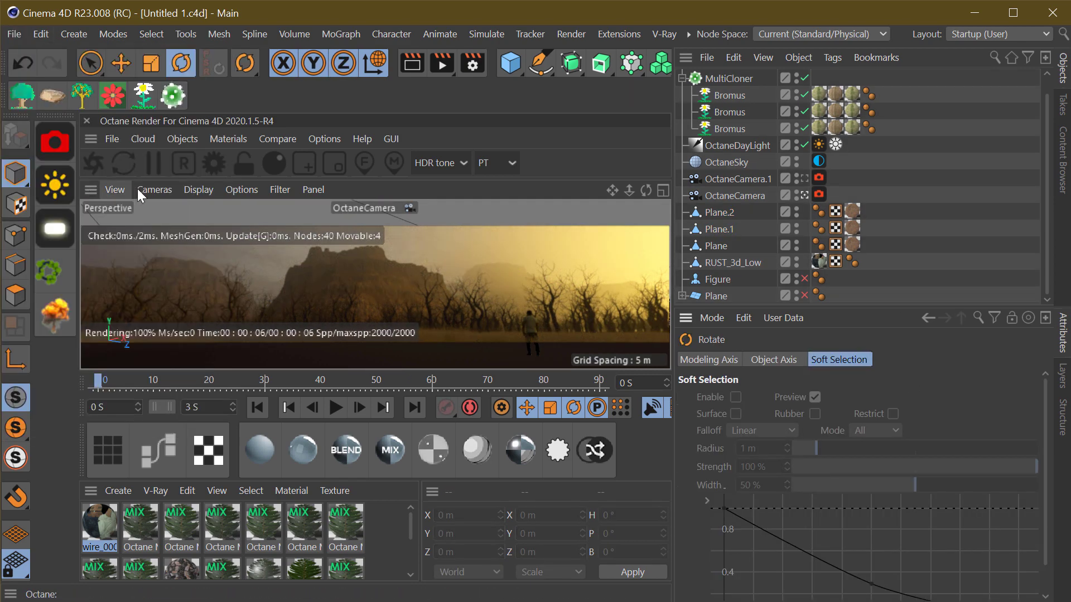
pyautogui.click(472, 65)
# Step: From the Main Octane settings, render the 3840x760 panorama to the Picture Viewer
pyautogui.click(918, 116)
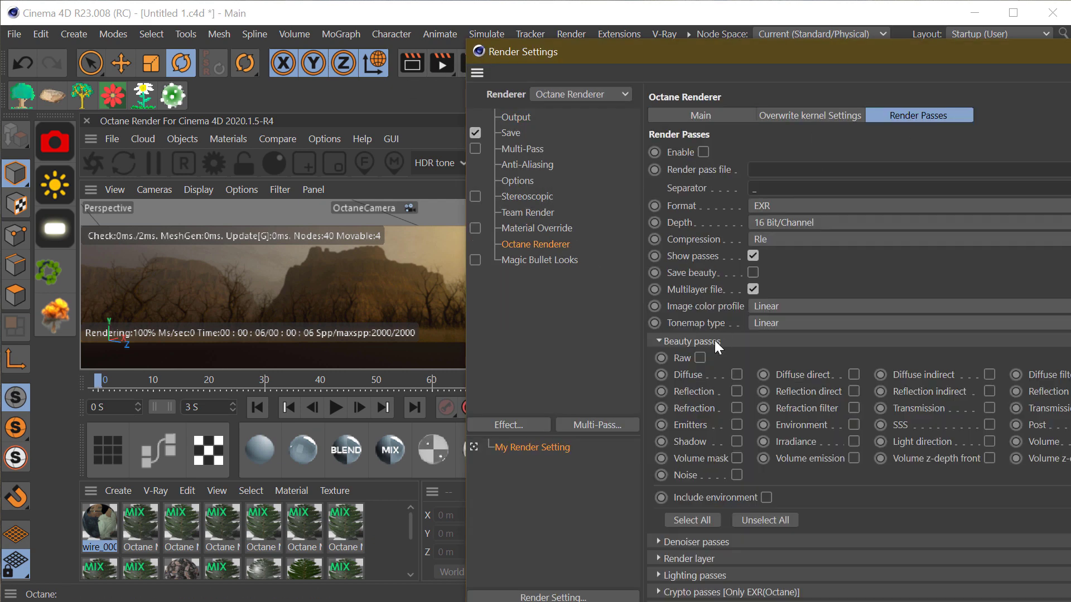
pyautogui.click(701, 115)
pyautogui.click(442, 64)
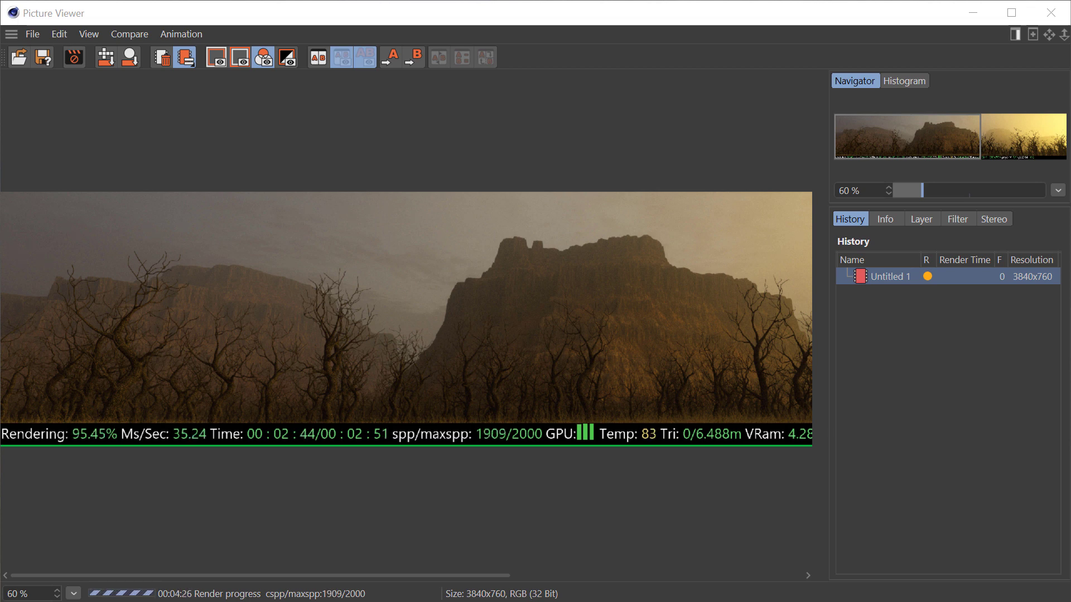
# Step: Zoom and pan the Picture Viewer to inspect the whole panorama, mesa and figure
pyautogui.scroll(-1, 932, 190)
pyautogui.scroll(-3, 918, 193)
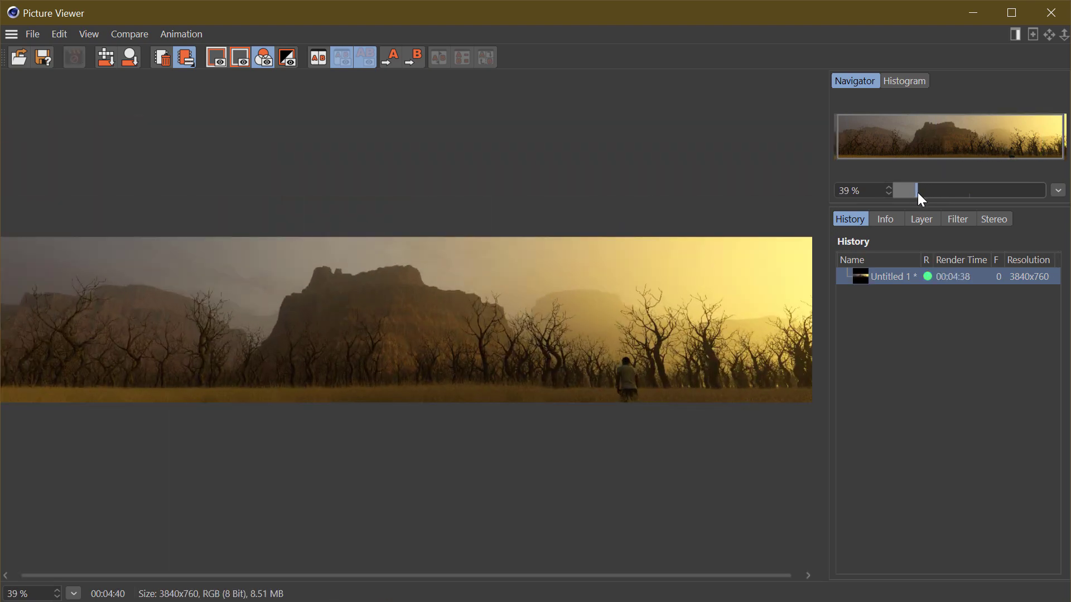
pyautogui.click(931, 148)
pyautogui.scroll(2, 694, 294)
pyautogui.moveTo(693, 294)
pyautogui.mouseDown()
pyautogui.moveTo(323, 318)
pyautogui.moveTo(418, 363)
pyautogui.moveTo(571, 366)
pyautogui.moveTo(313, 370)
pyautogui.moveTo(562, 372)
pyautogui.moveTo(280, 377)
pyautogui.moveTo(329, 358)
pyautogui.moveTo(277, 316)
pyautogui.moveTo(588, 366)
pyautogui.moveTo(668, 345)
pyautogui.mouseUp()
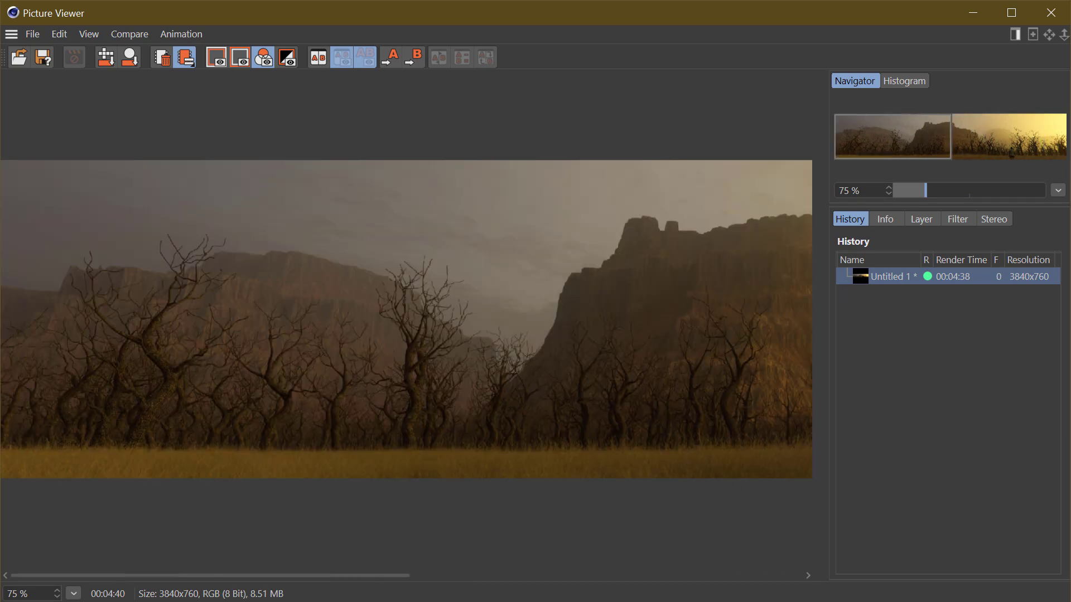
# Step: Save the rendered panorama as an image with the chosen bit depth
pyautogui.hotkey('ctrl', 's')
pyautogui.click(112, 72)
pyautogui.click(125, 108)
pyautogui.click(96, 481)
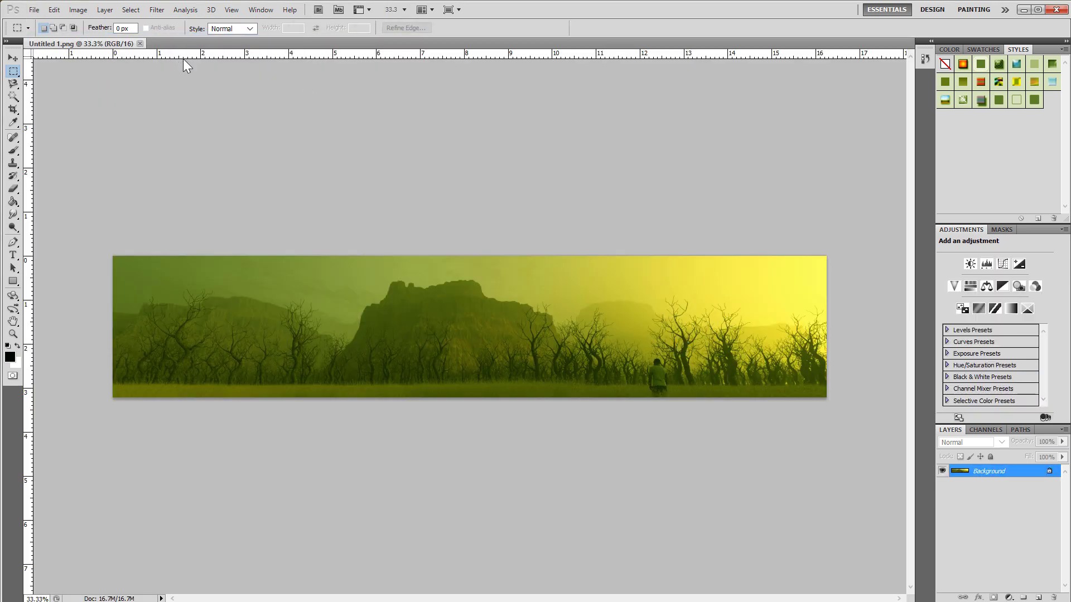
# Step: Apply a Styles swatch and Auto Contrast for a blue-to-pale-yellow sky
pyautogui.moveTo(1035, 100); pyautogui.dragTo(995, 475)
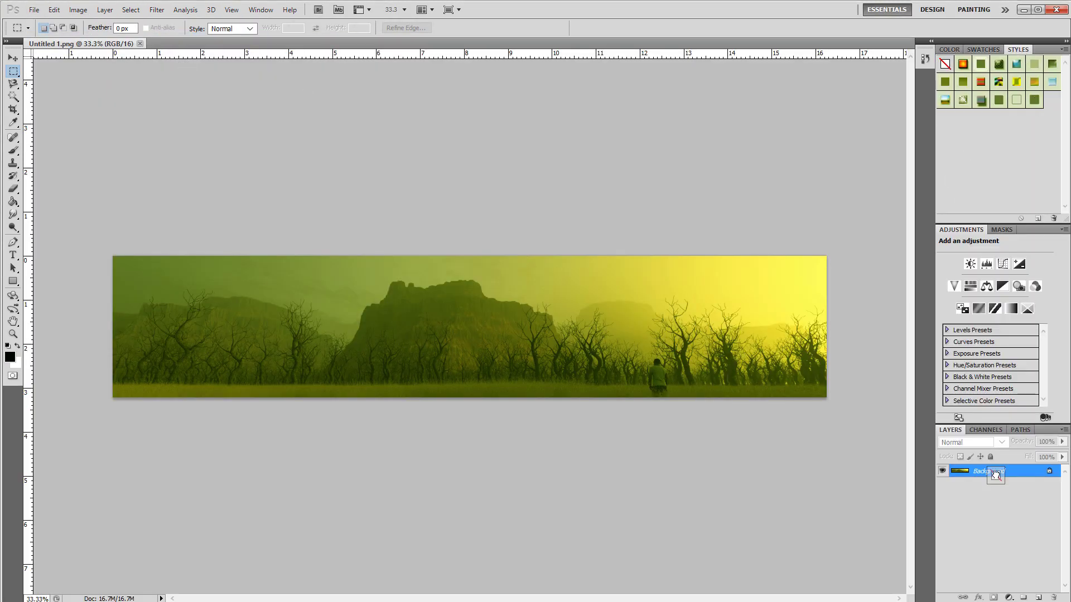
pyautogui.click(78, 10)
pyautogui.click(107, 89)
# Step: Save the image as PNG named 'Looky' and close Photoshop
pyautogui.click(34, 10)
pyautogui.click(113, 267)
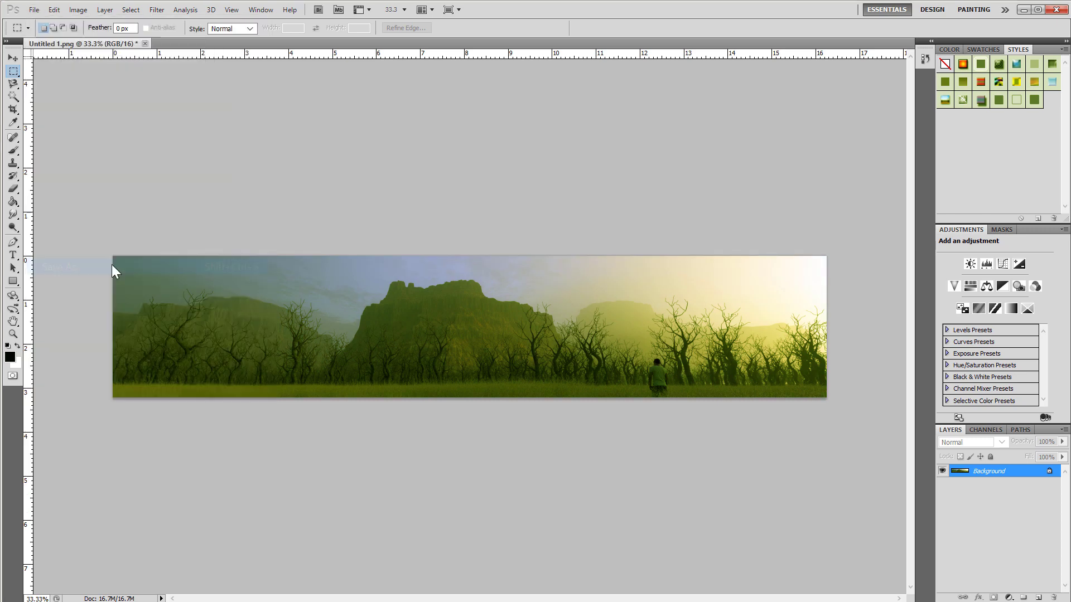
pyautogui.write('Looky.png')
pyautogui.press('Return')
pyautogui.press('Return')
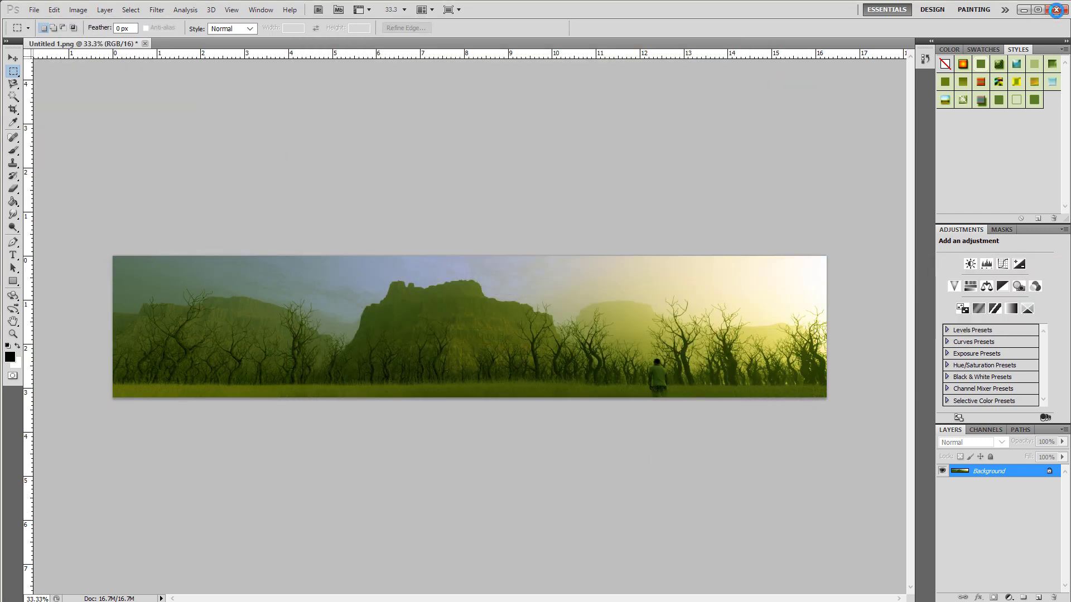
pyautogui.click(1057, 10)
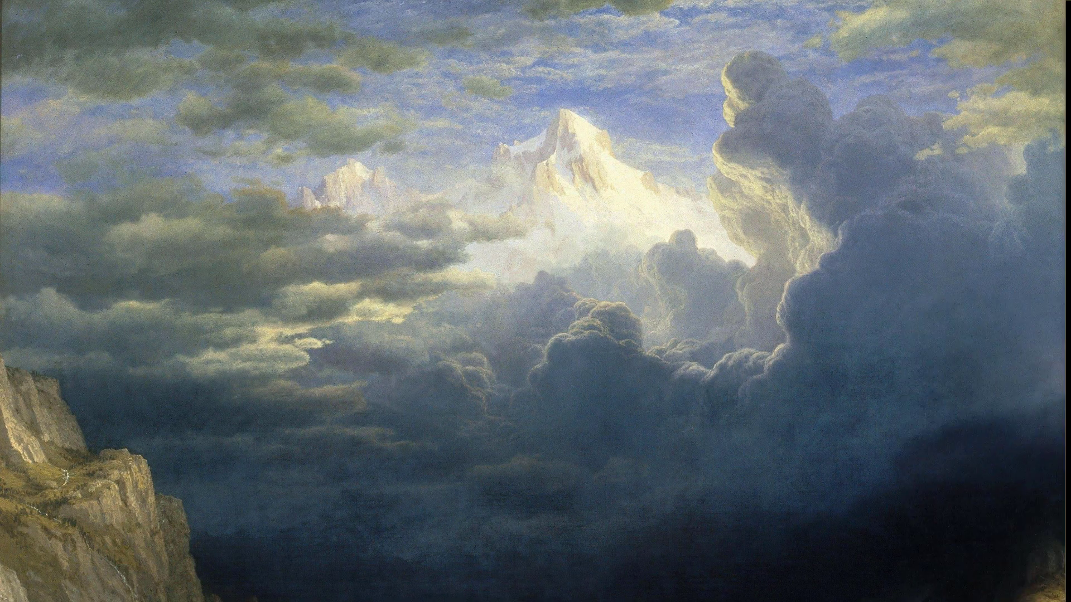